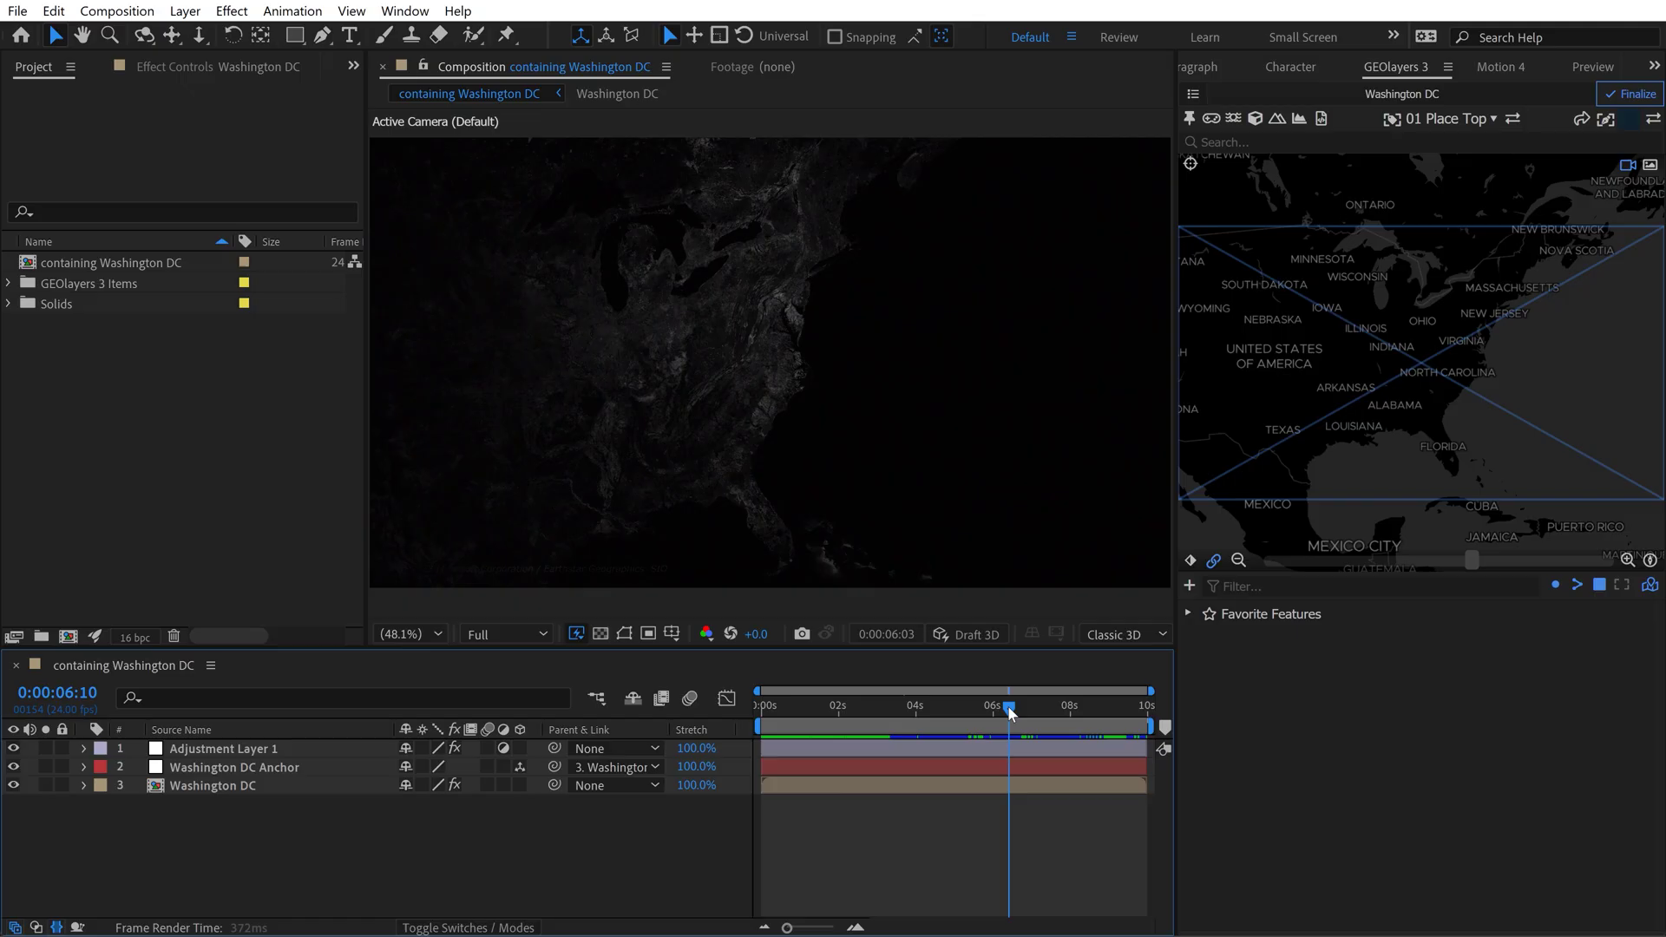
Add a Washington DC label to the map and expand the GEOlayers 3 Items folder.
click(1441, 119)
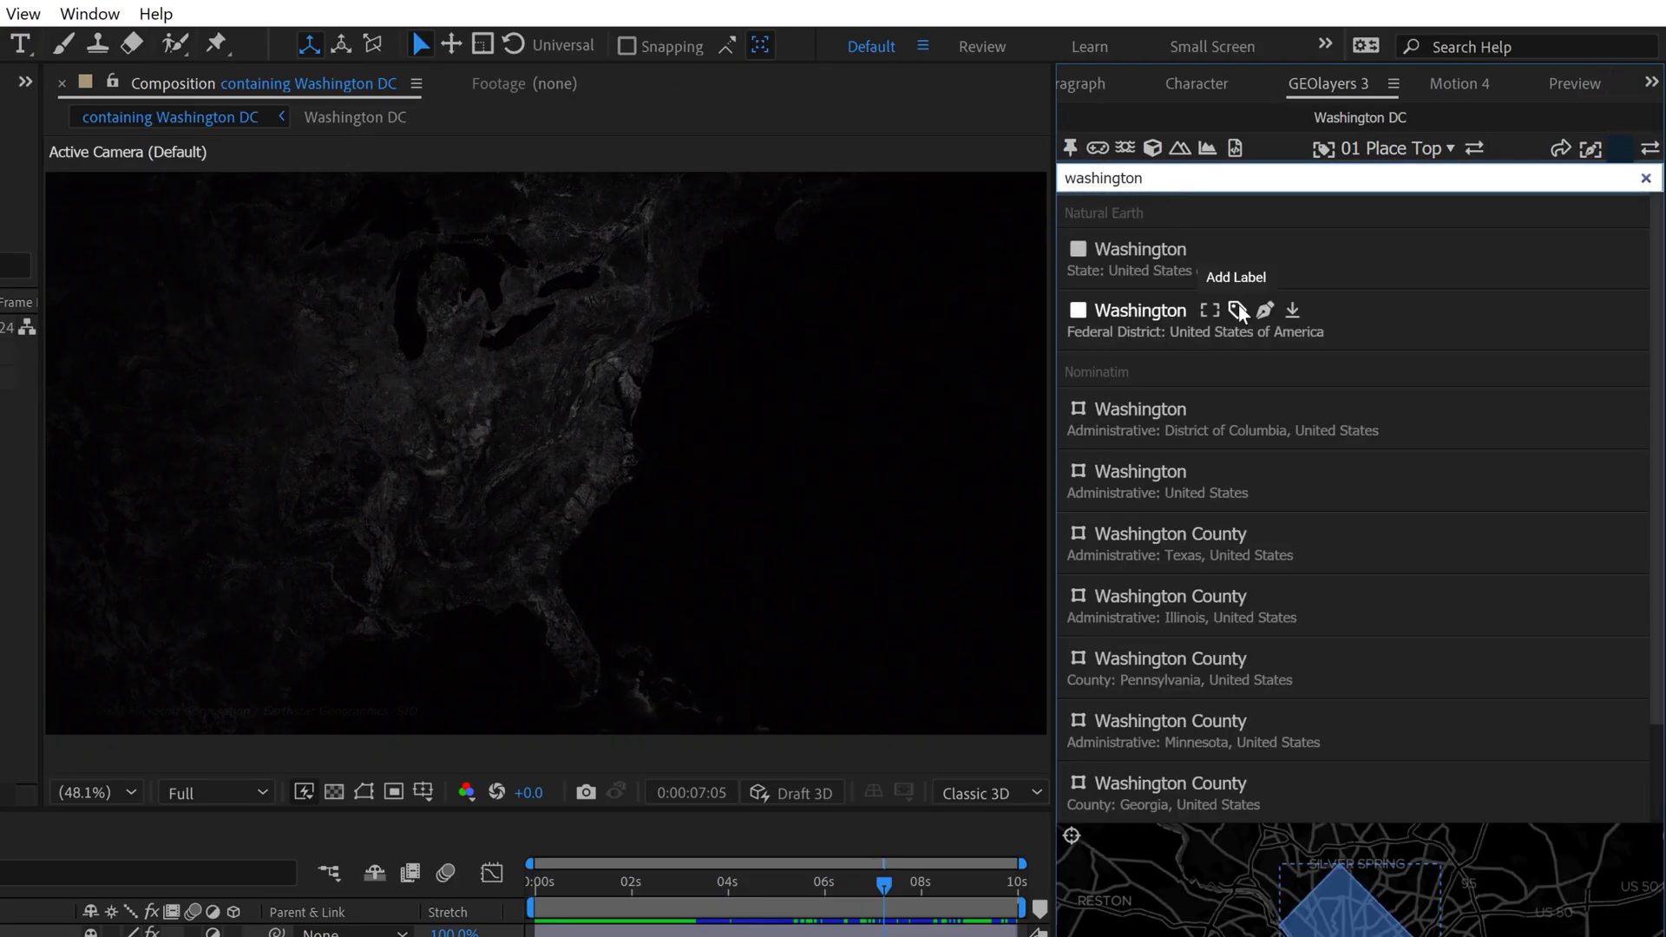
click(1181, 311)
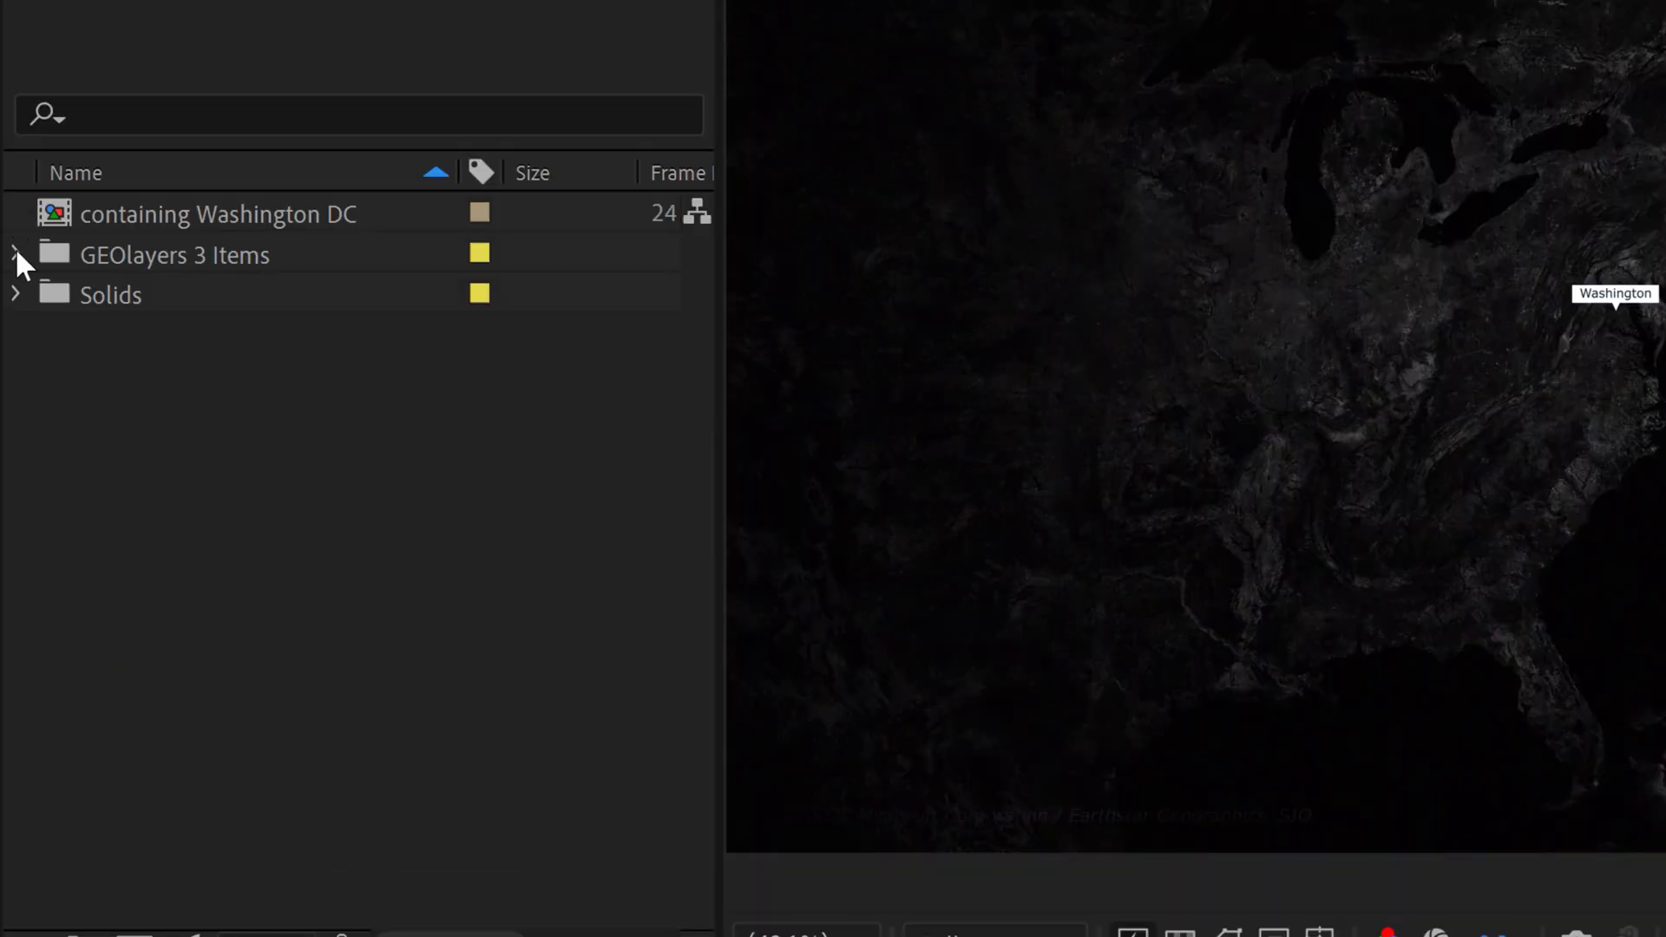
click(14, 254)
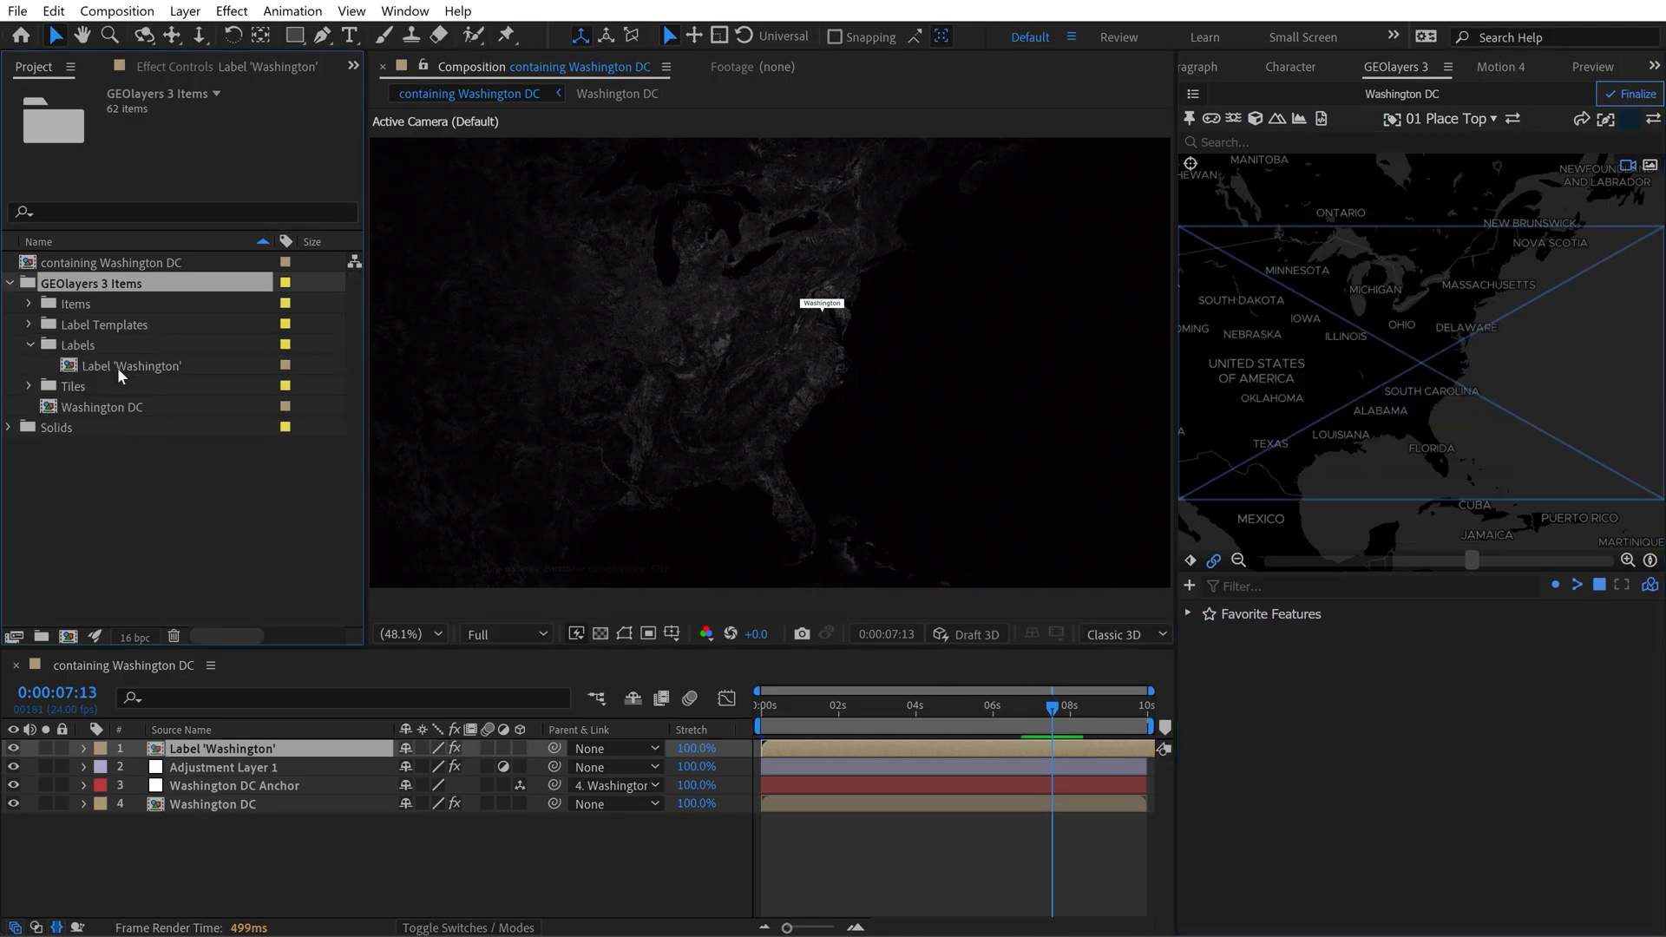
click(119, 373)
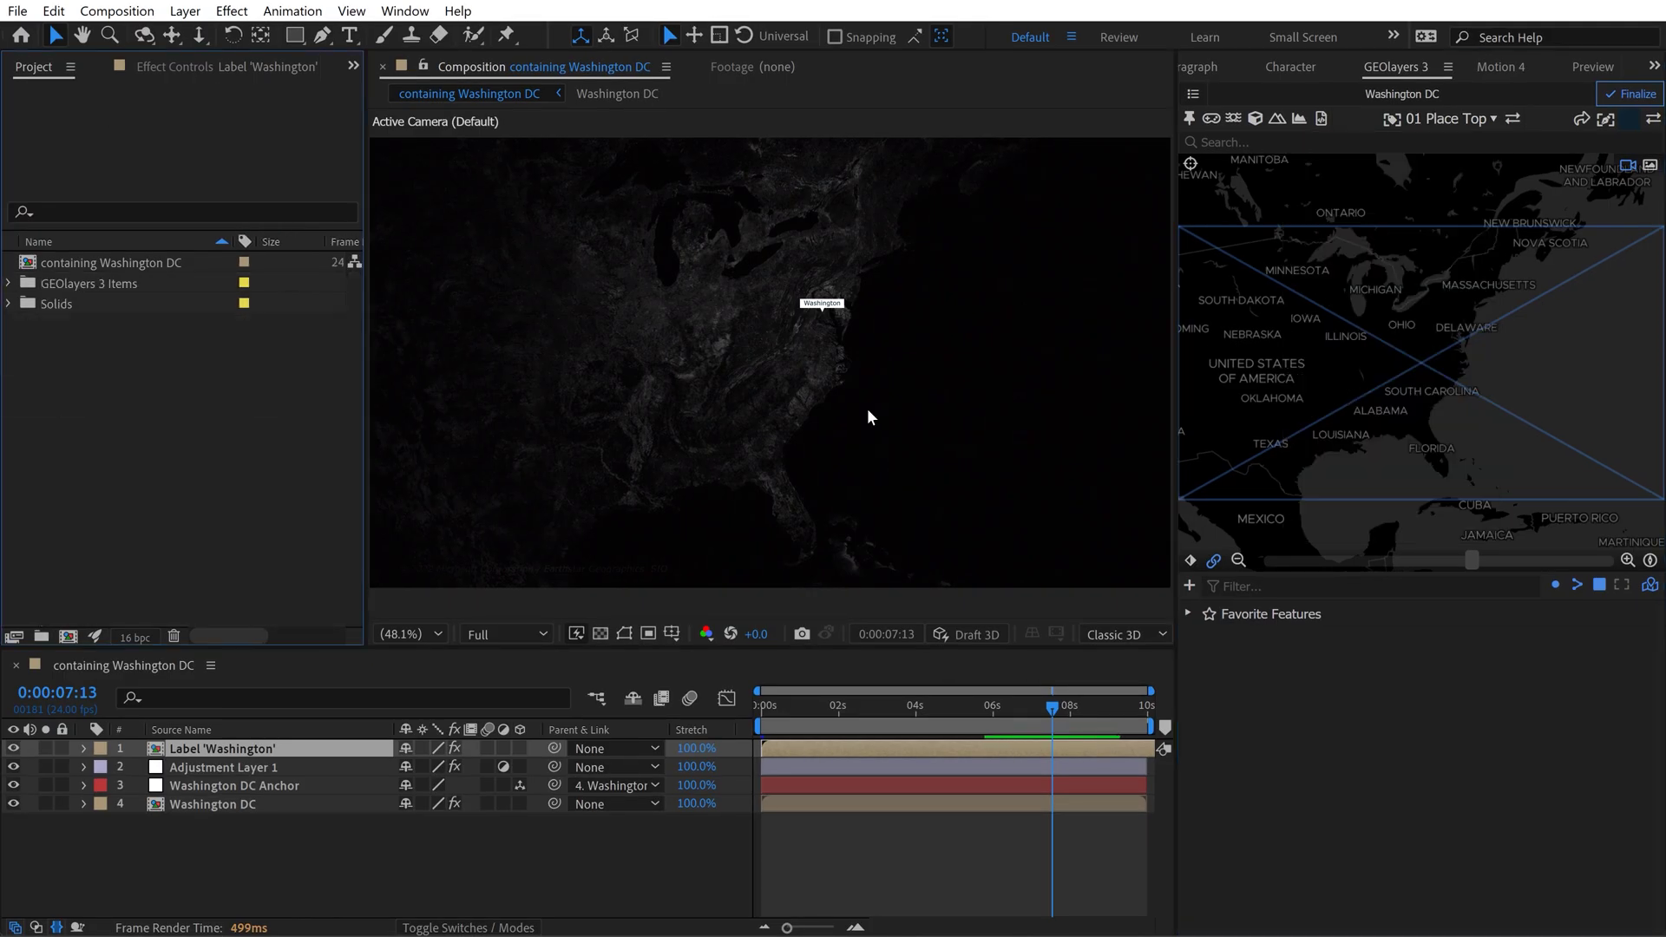
click(871, 710)
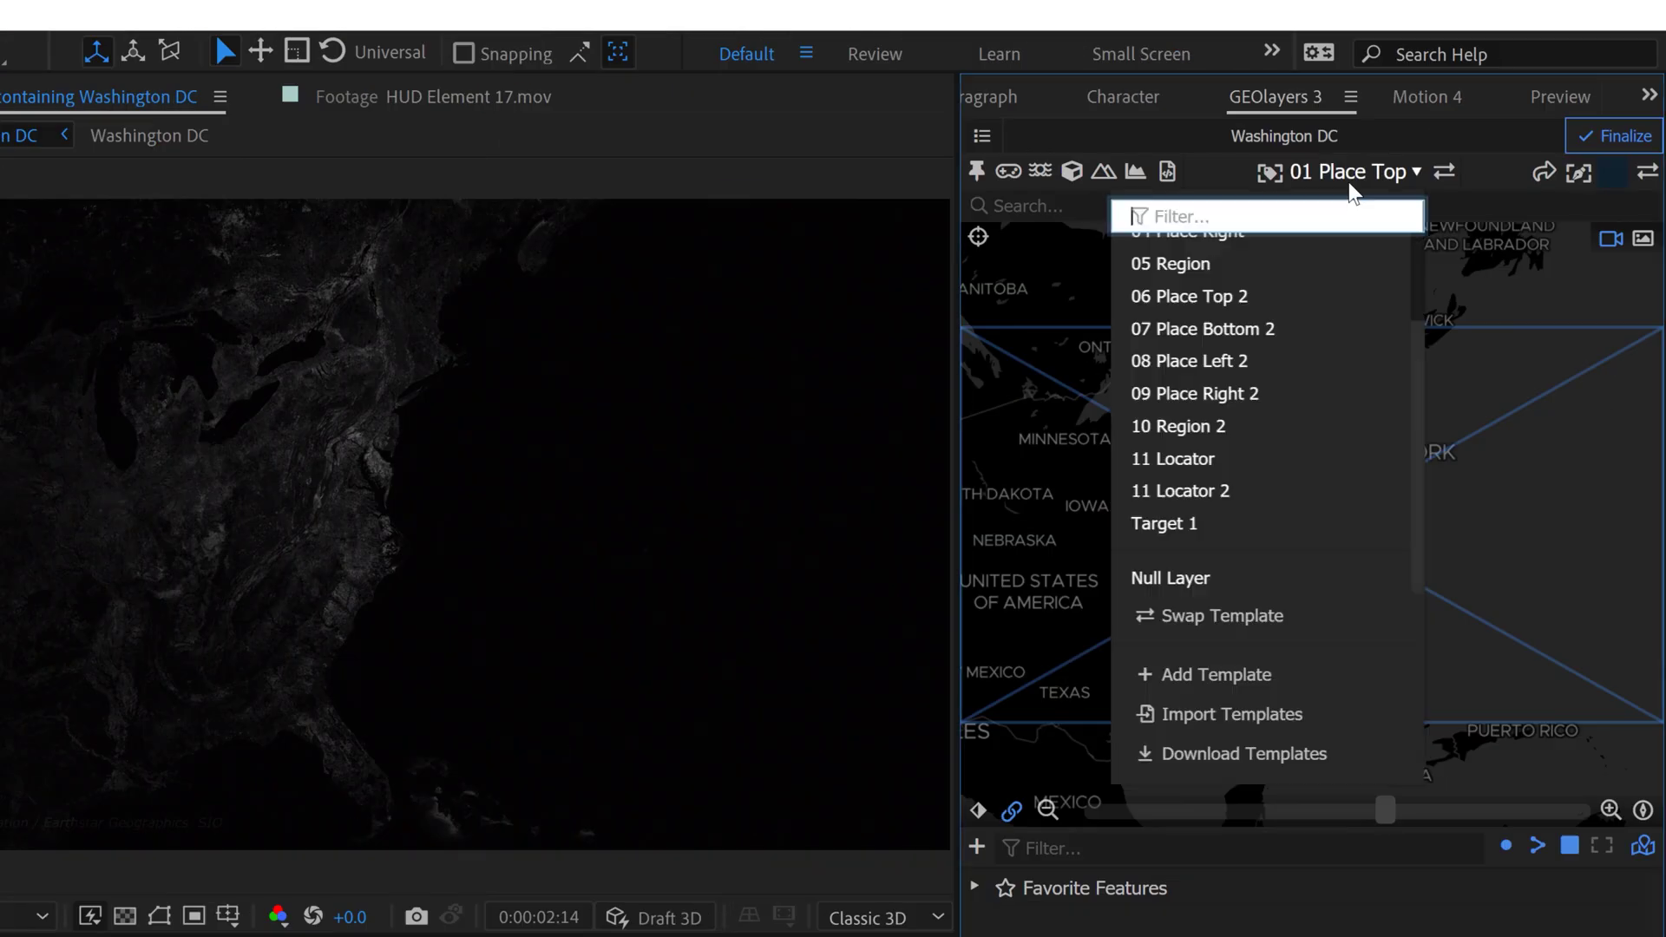
Search 'washington' and switch the label template from Target 1 to Target 2.
click(1194, 417)
click(1123, 208)
text(washington)
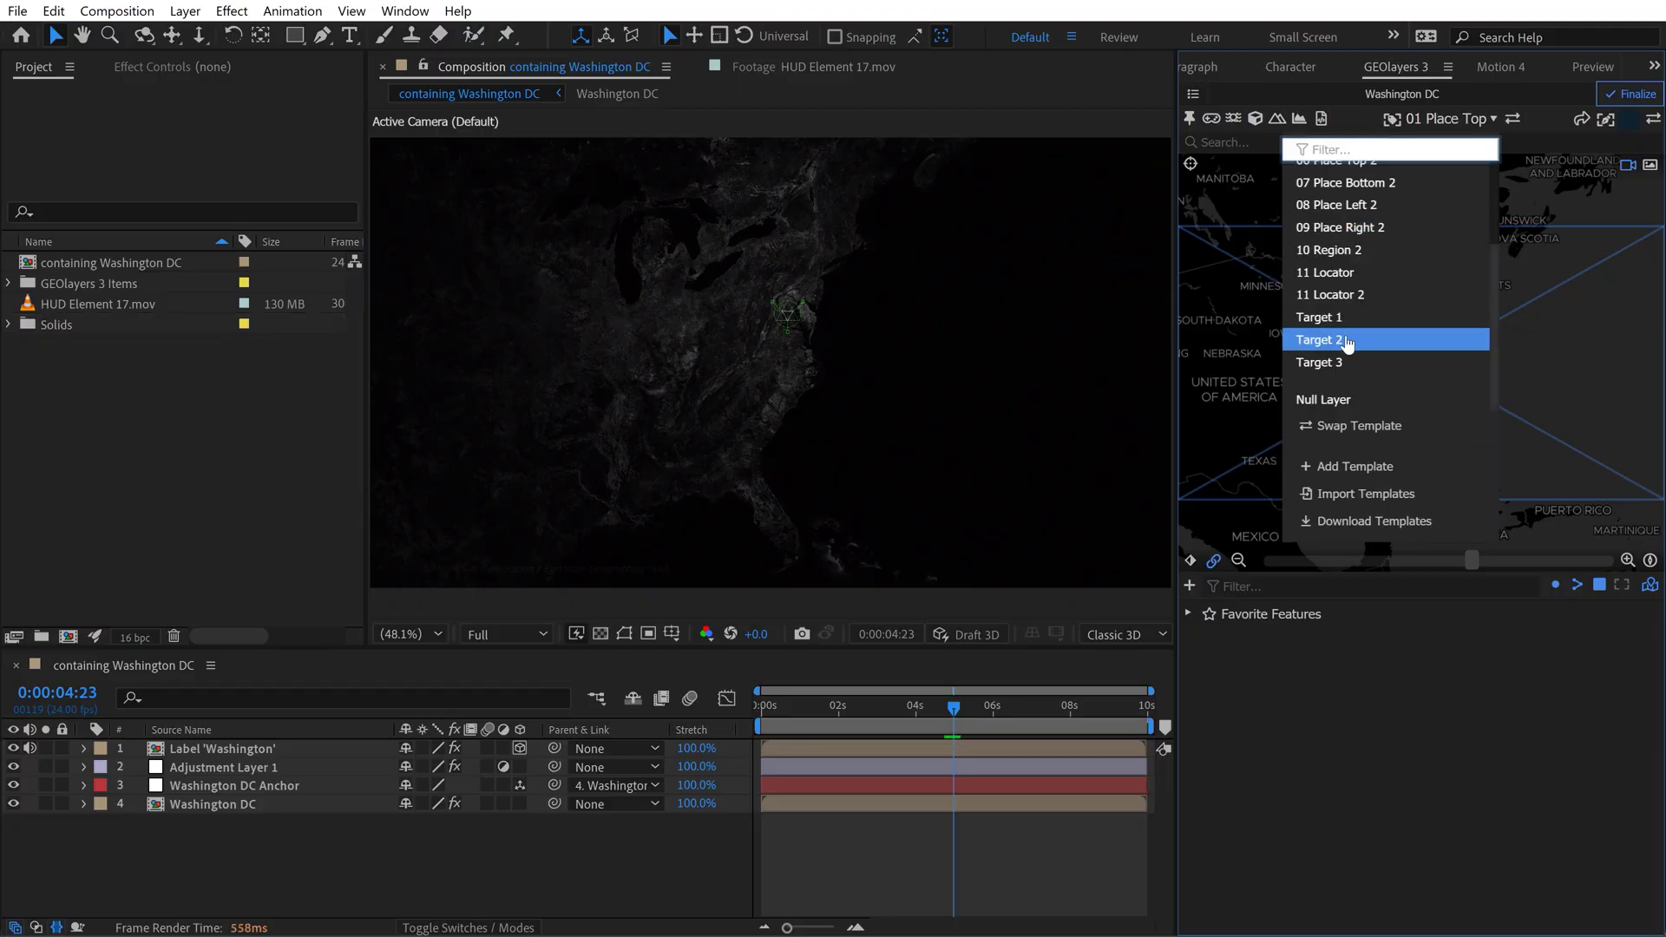
click(1348, 340)
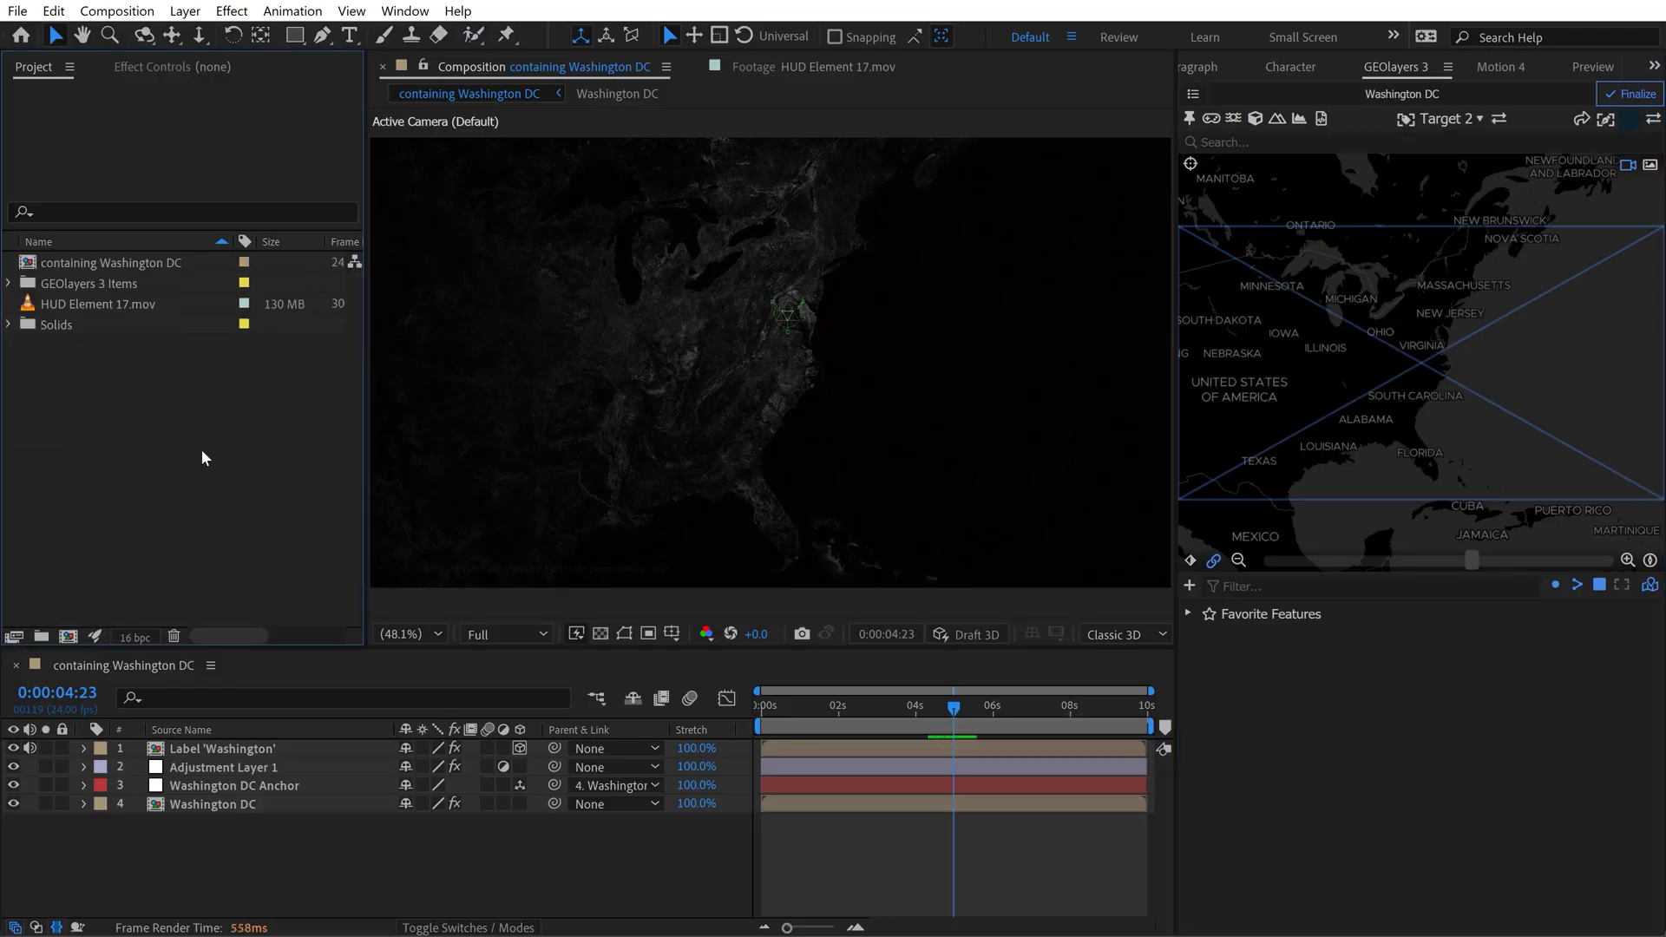
click(17, 12)
key(Escape)
click(1439, 119)
click(1348, 361)
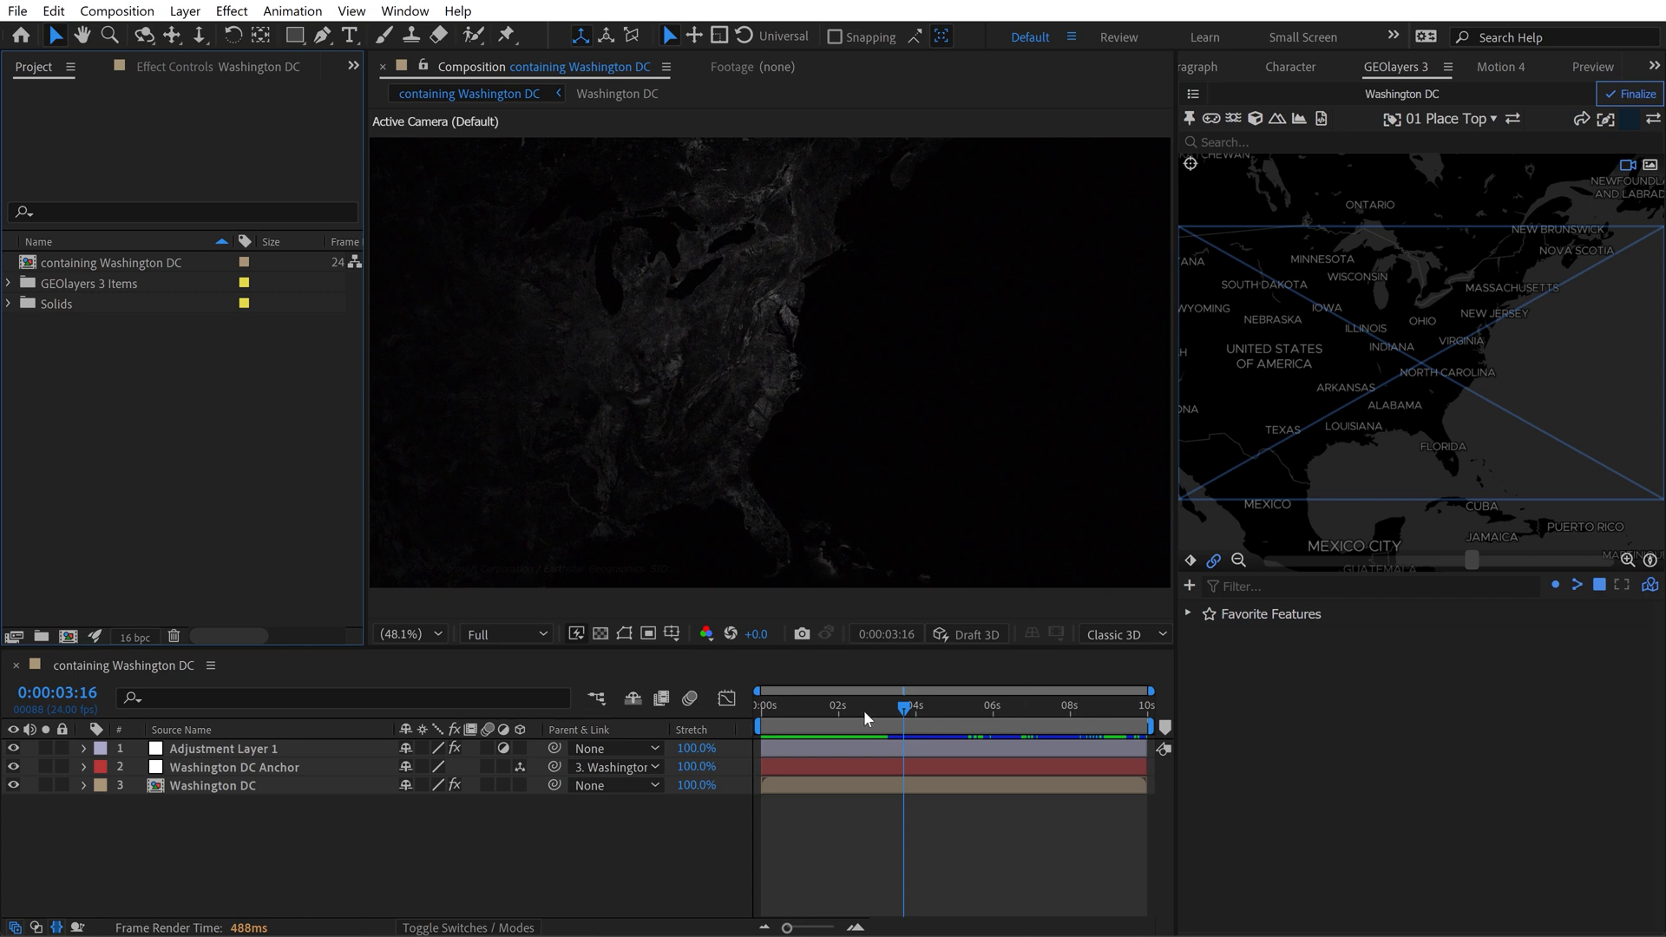
drag(863, 709, 1041, 709)
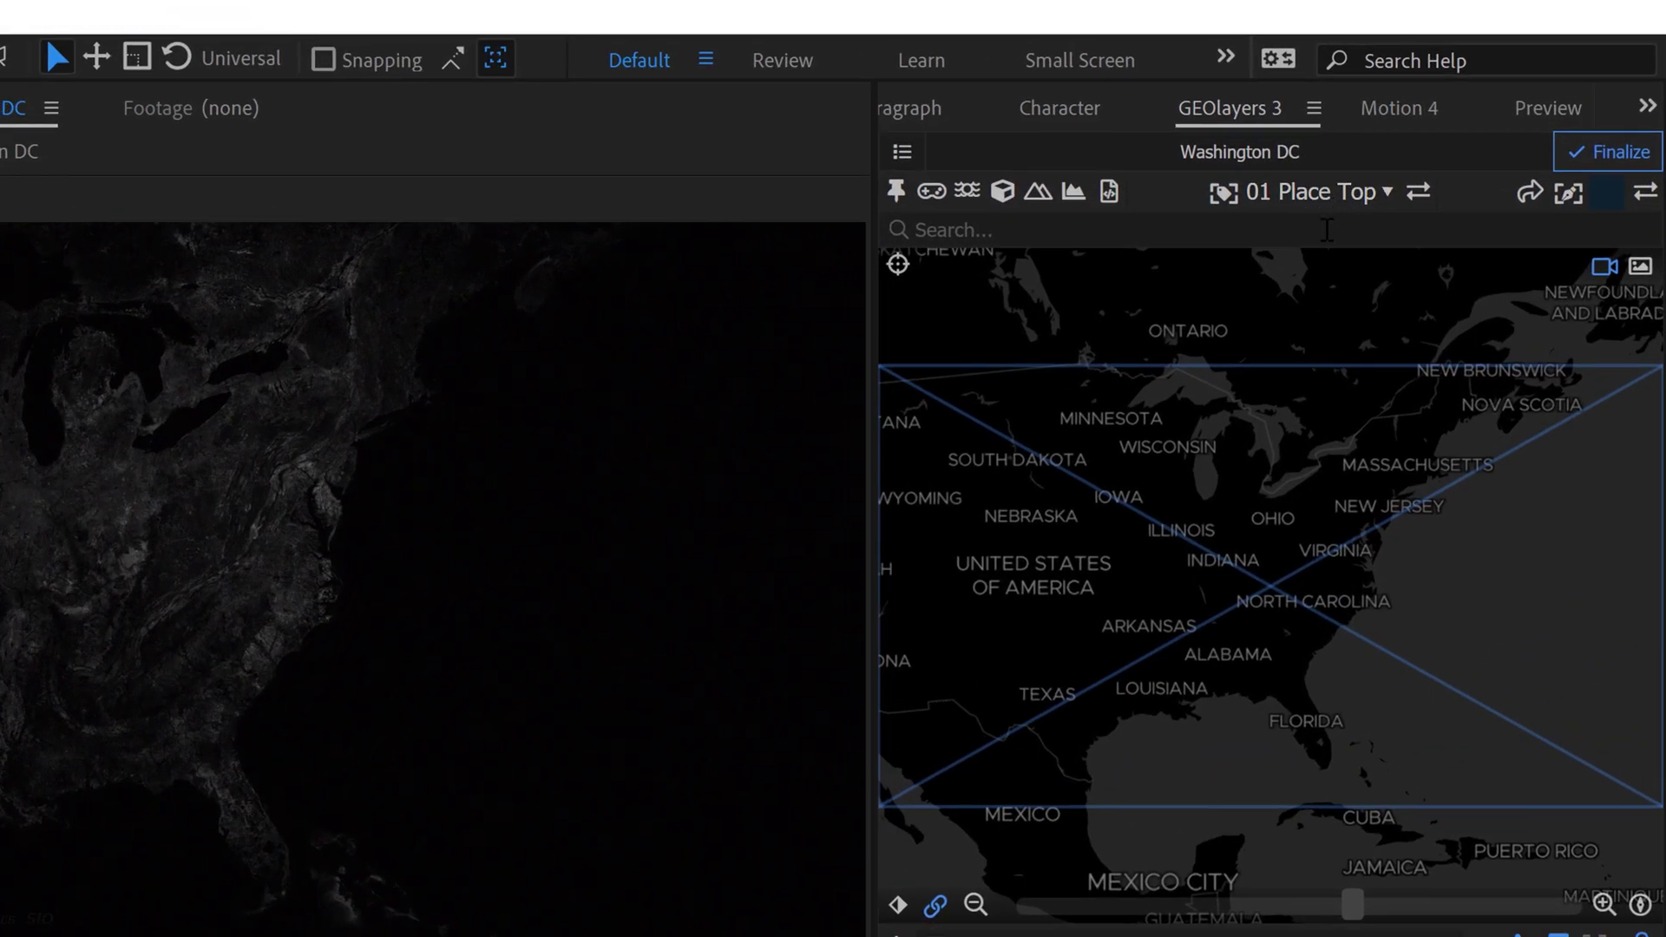
click(1341, 196)
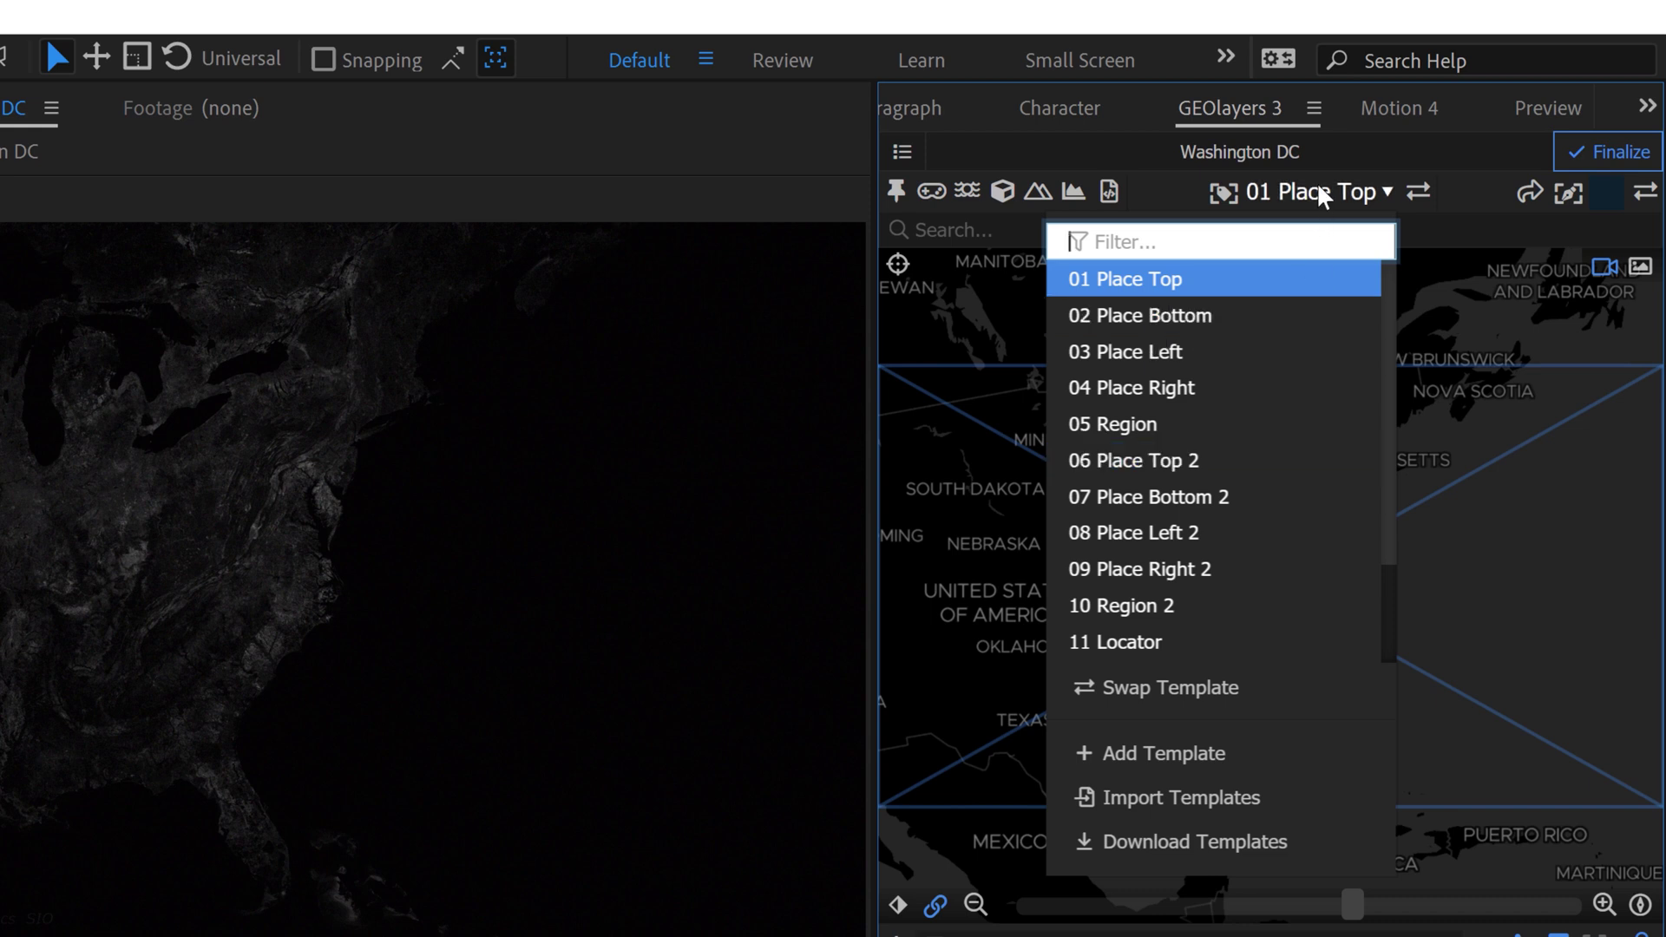
click(1217, 847)
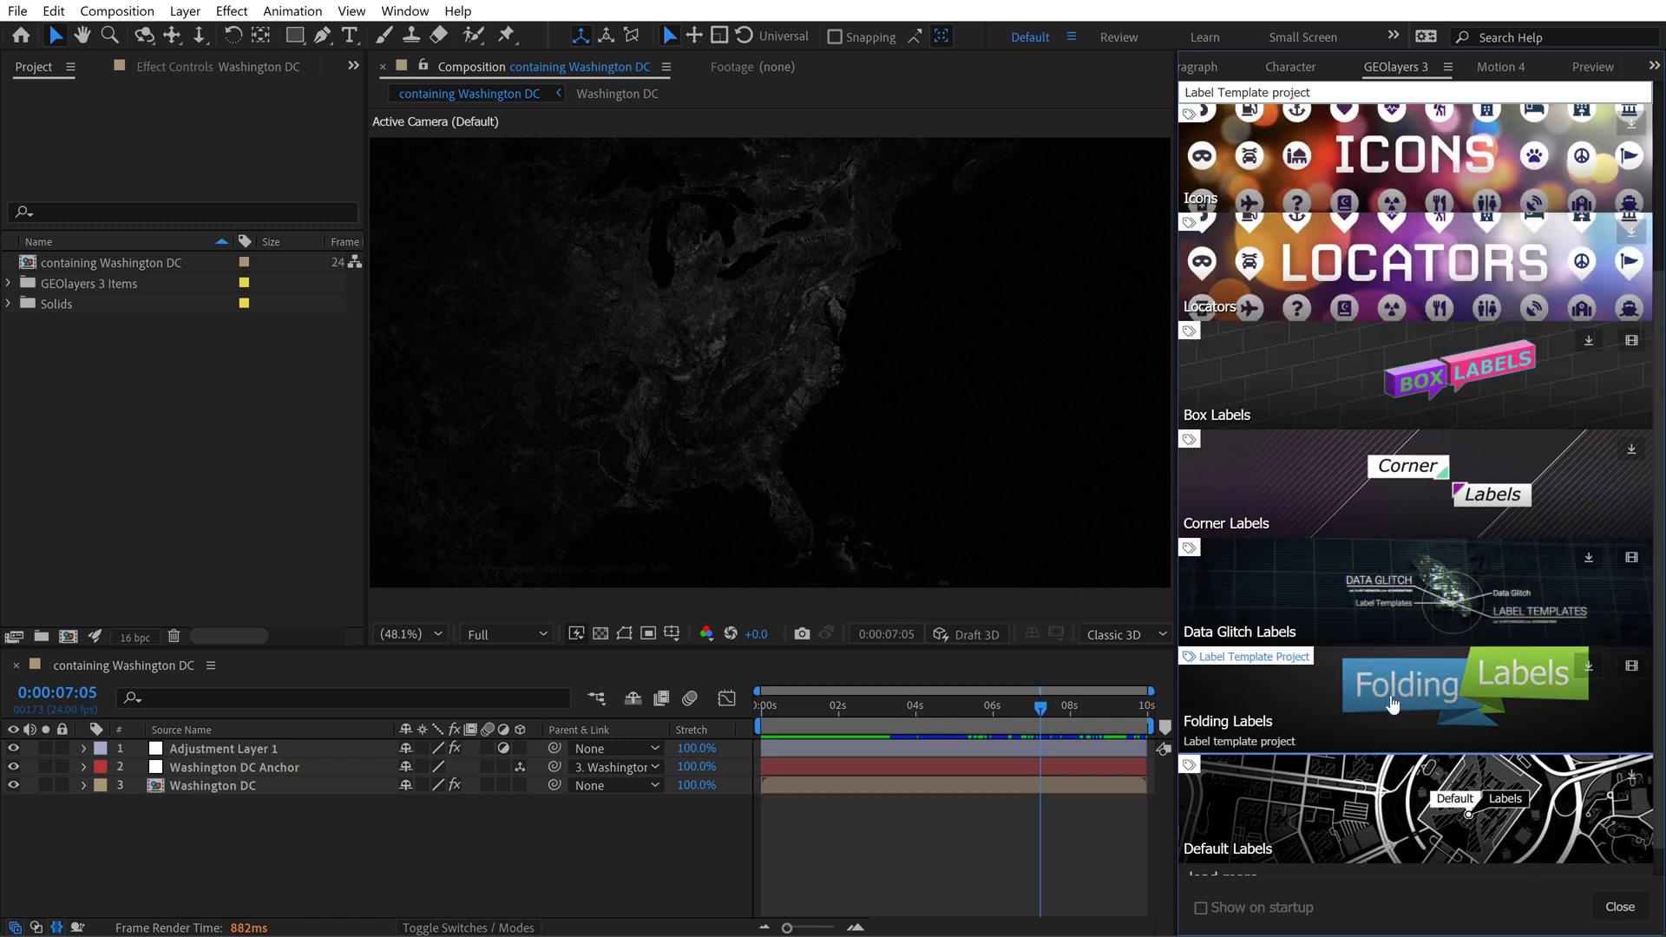
click(1620, 907)
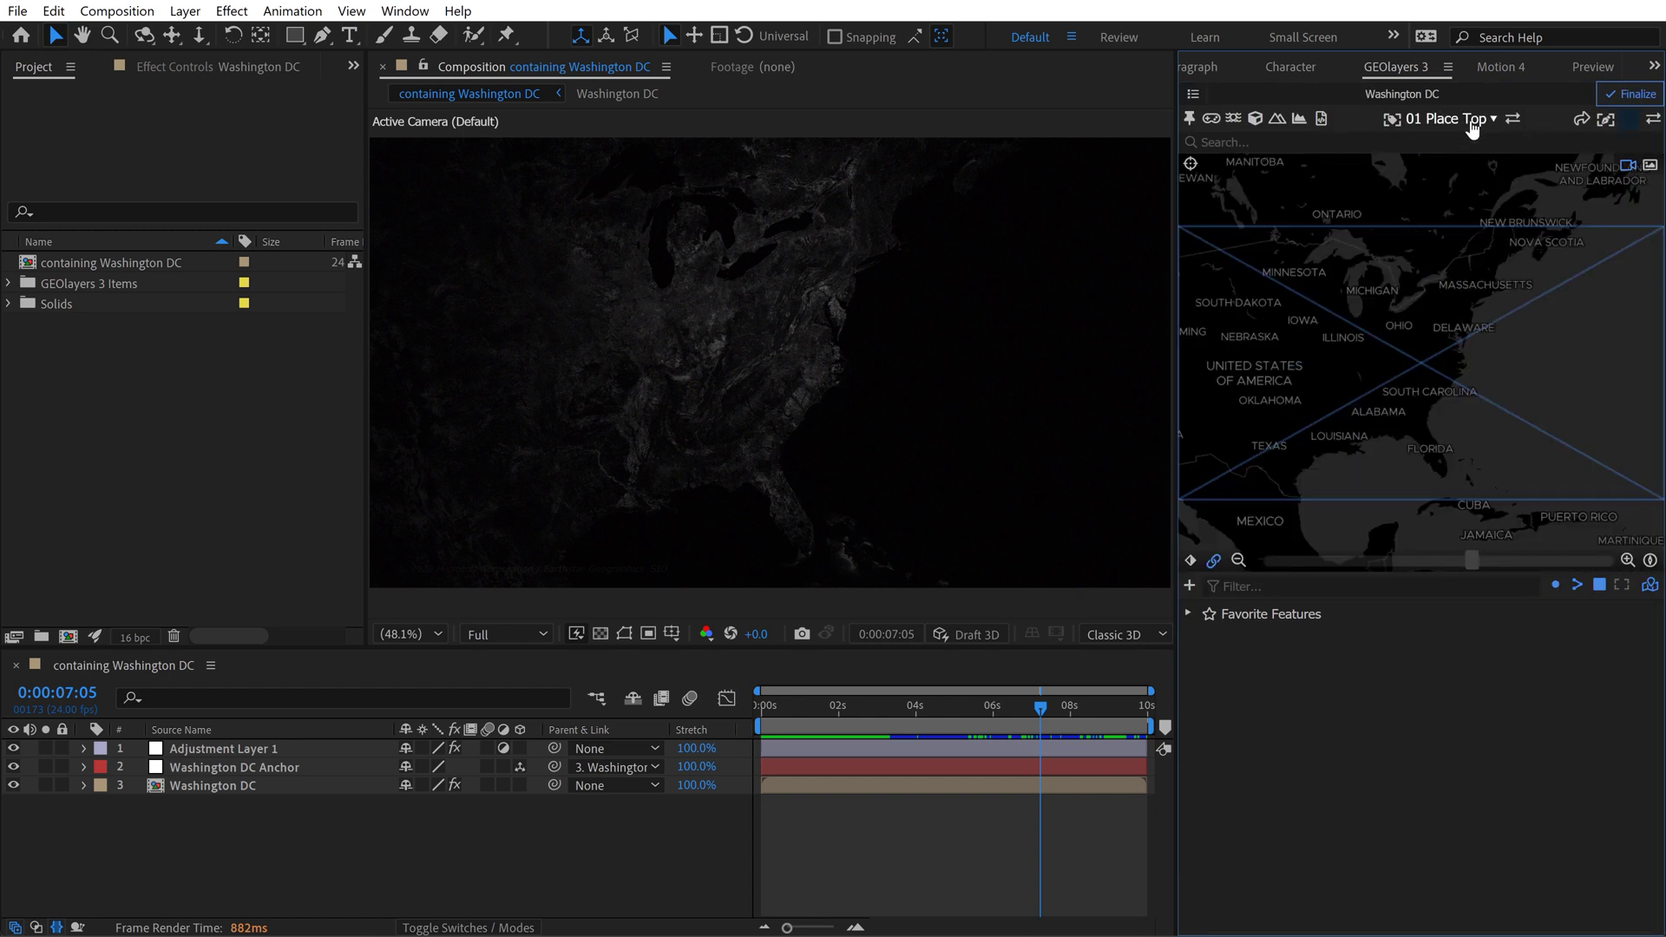
click(1473, 123)
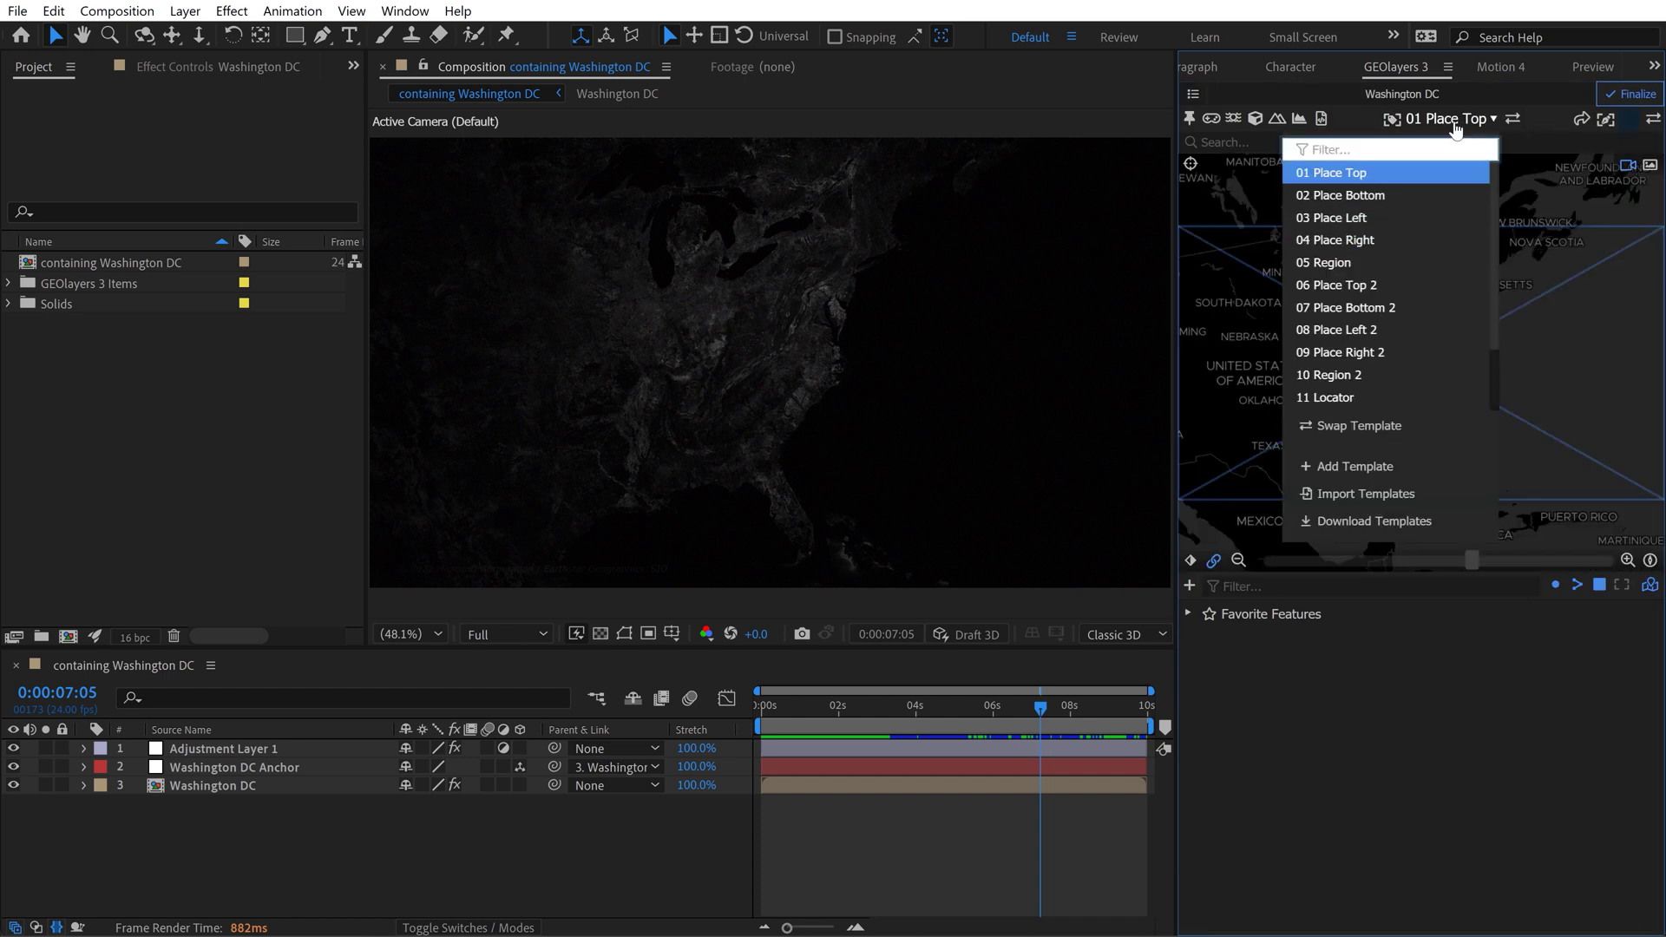
click(1455, 123)
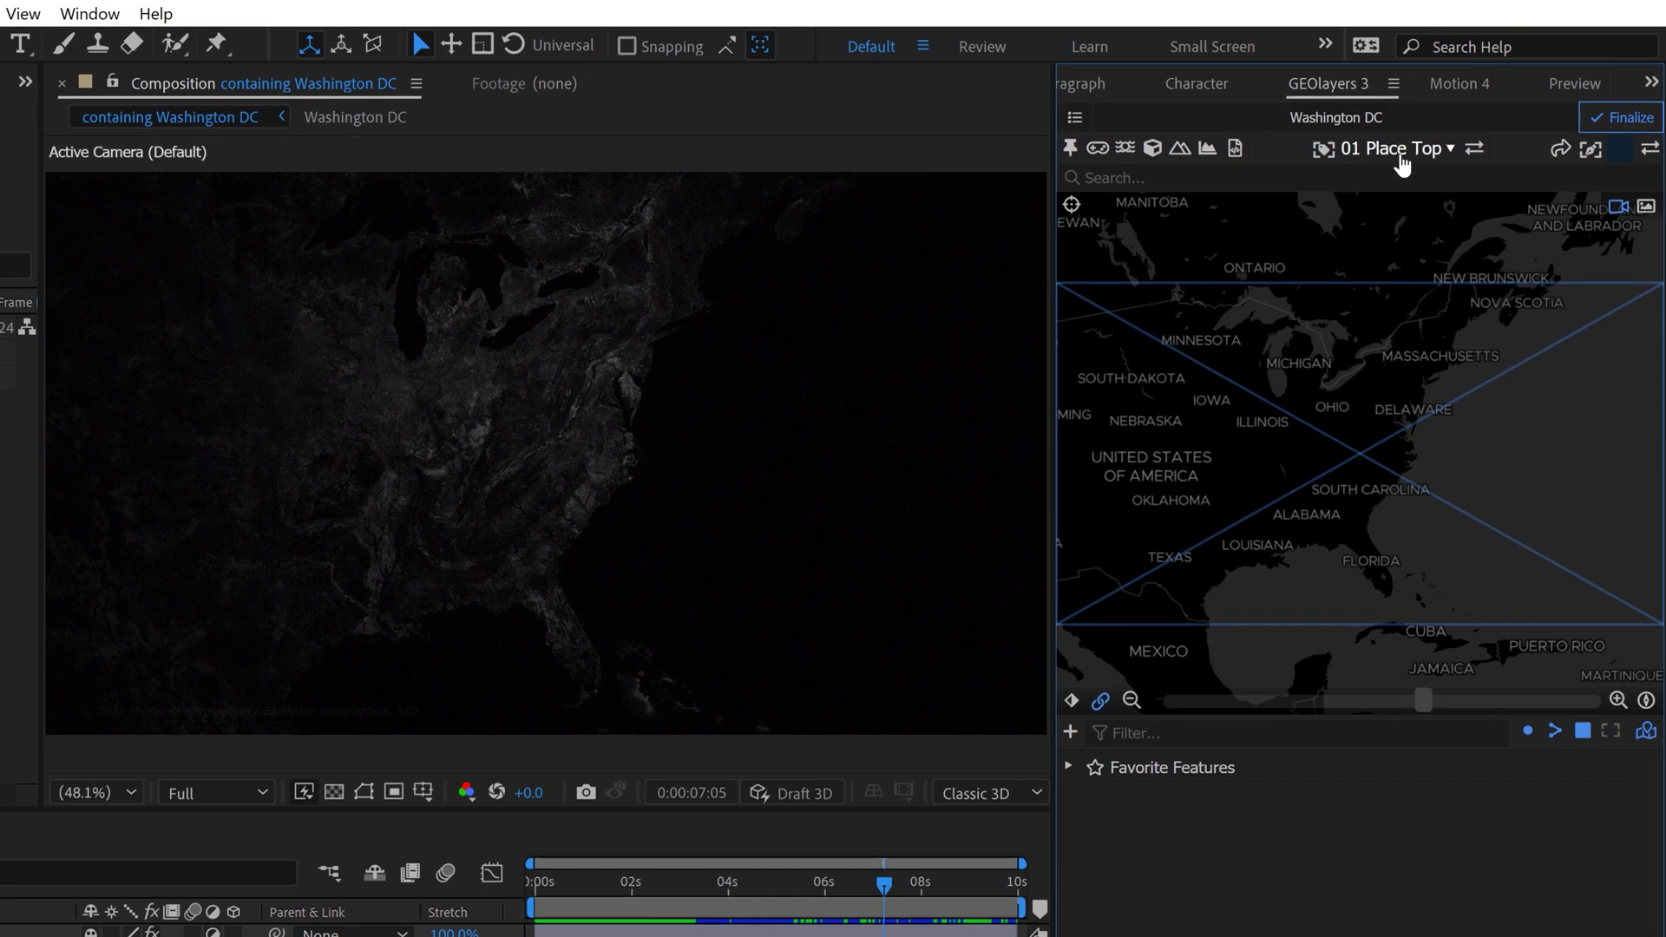
Search 'washi' in GEOlayers and add a label on the Washington Federal District result.
click(1167, 176)
text(washington)
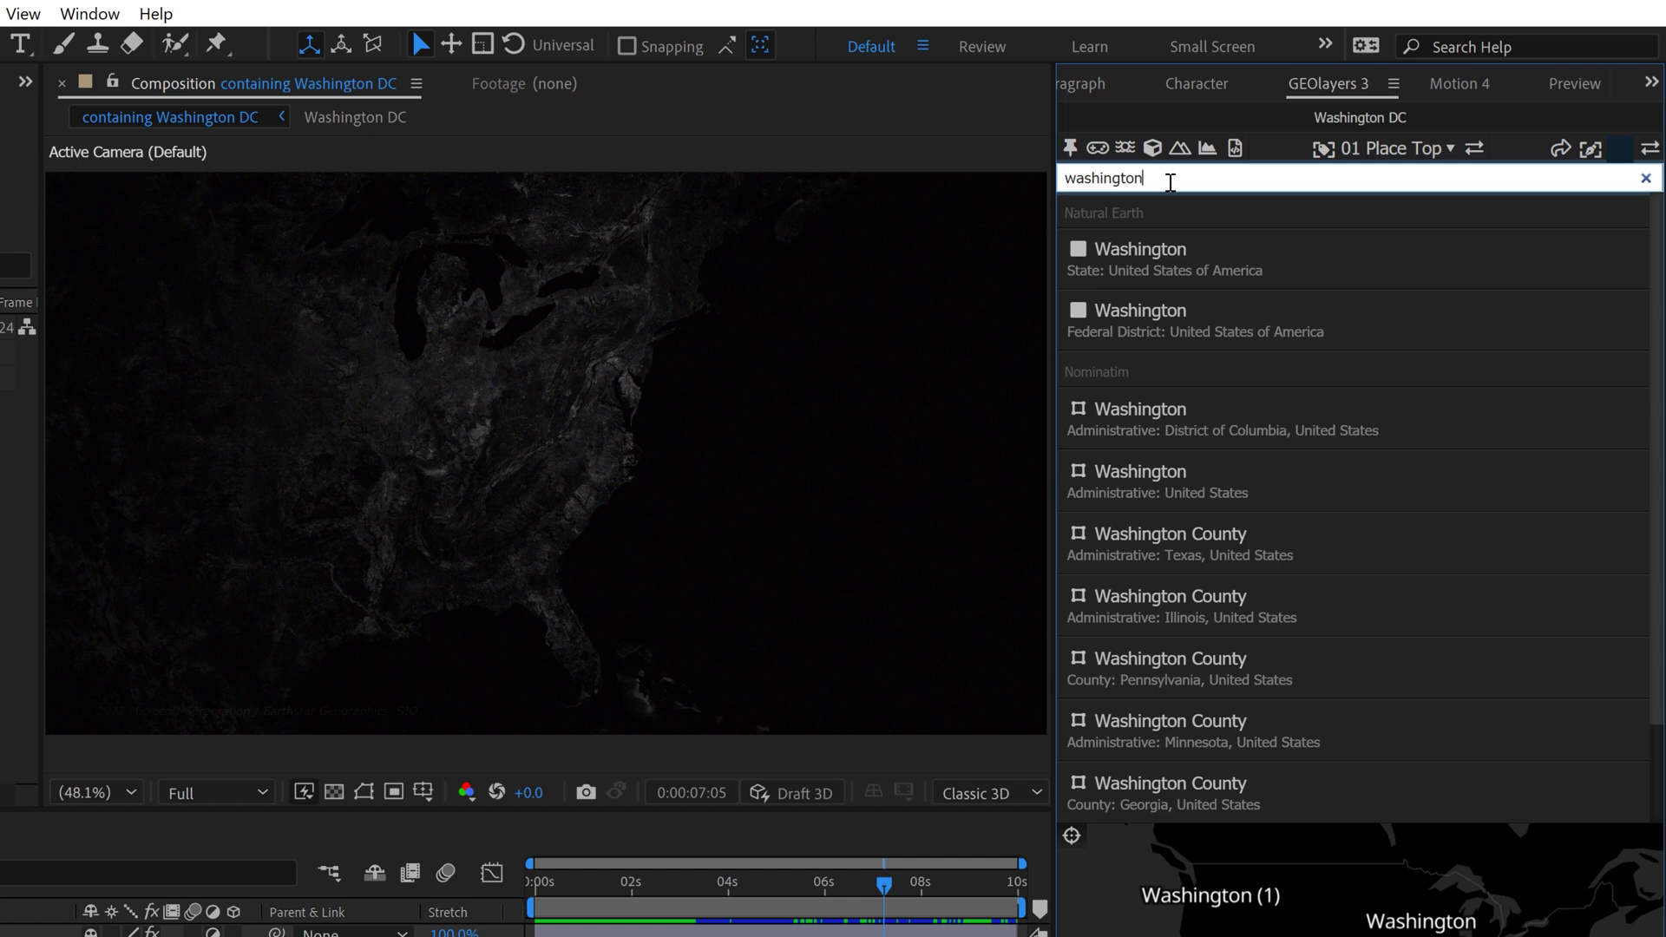
mouse_move(1137, 337)
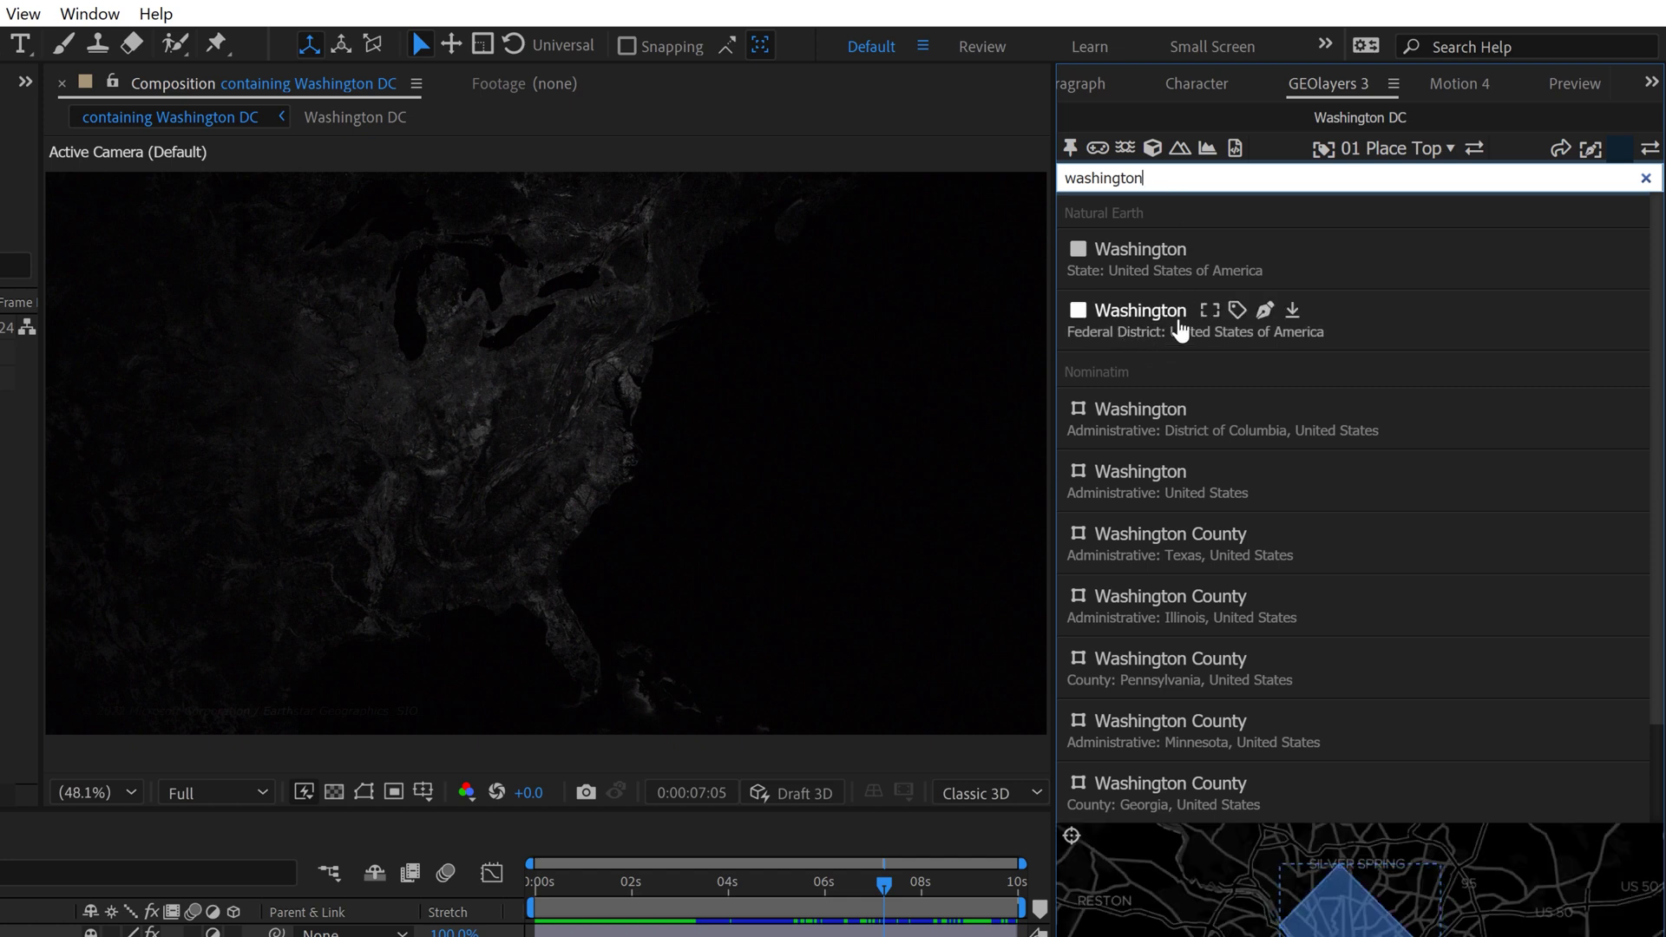
click(1238, 311)
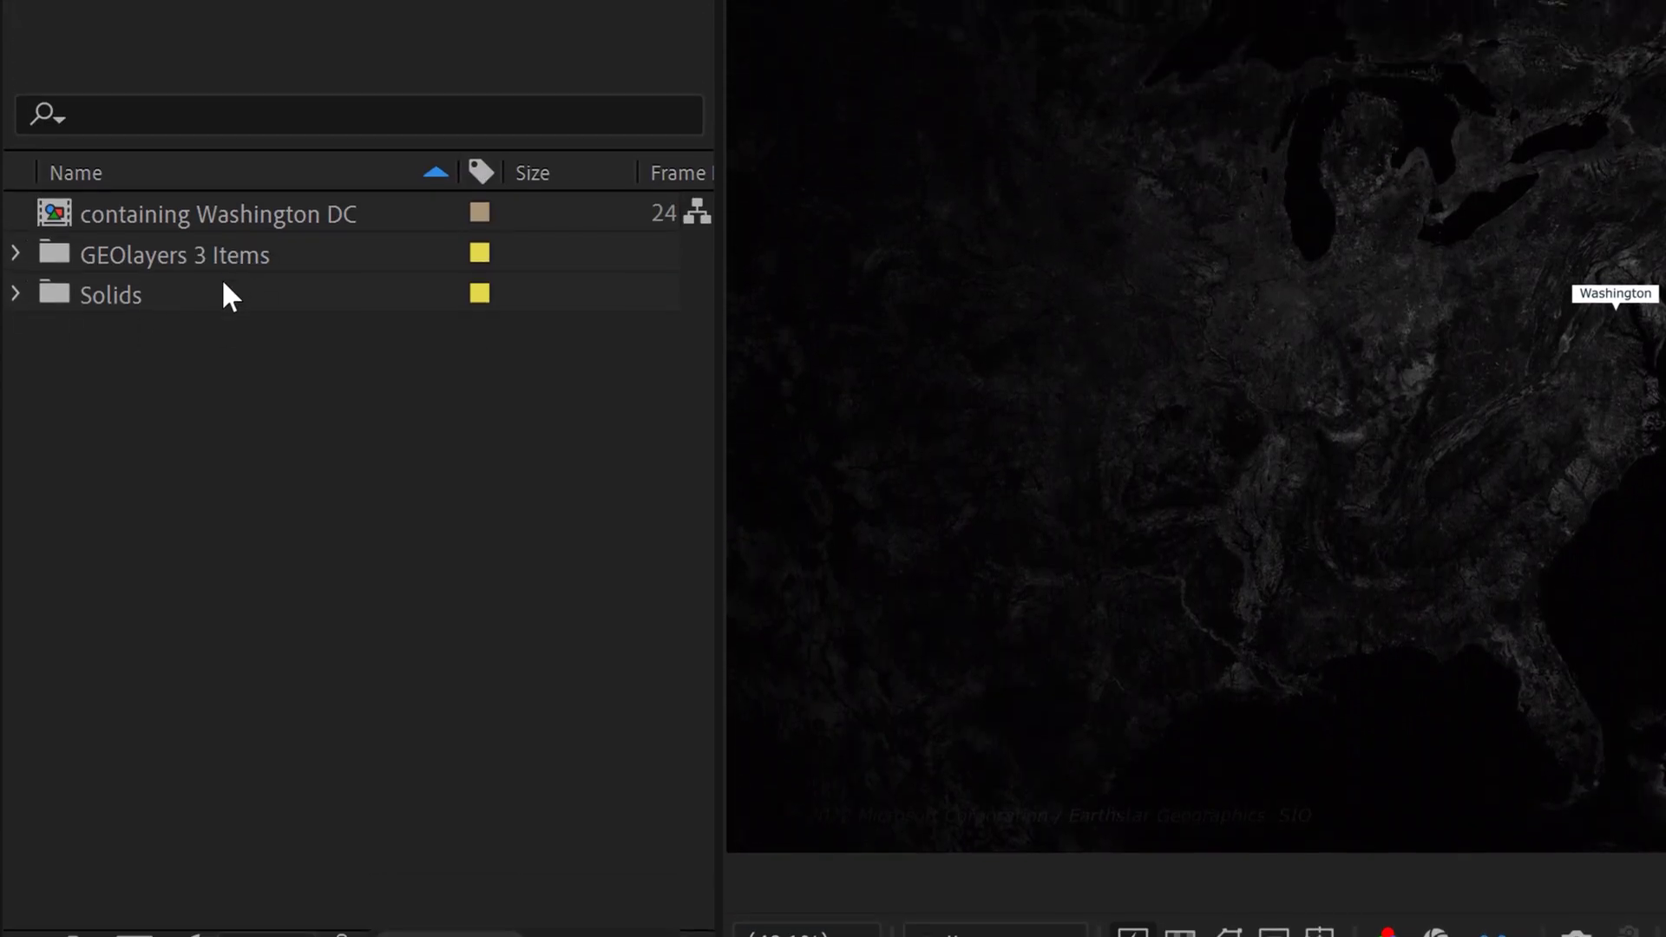
Expand GEOlayers 3 Items and reveal the template comps inside Label Templates.
click(81, 253)
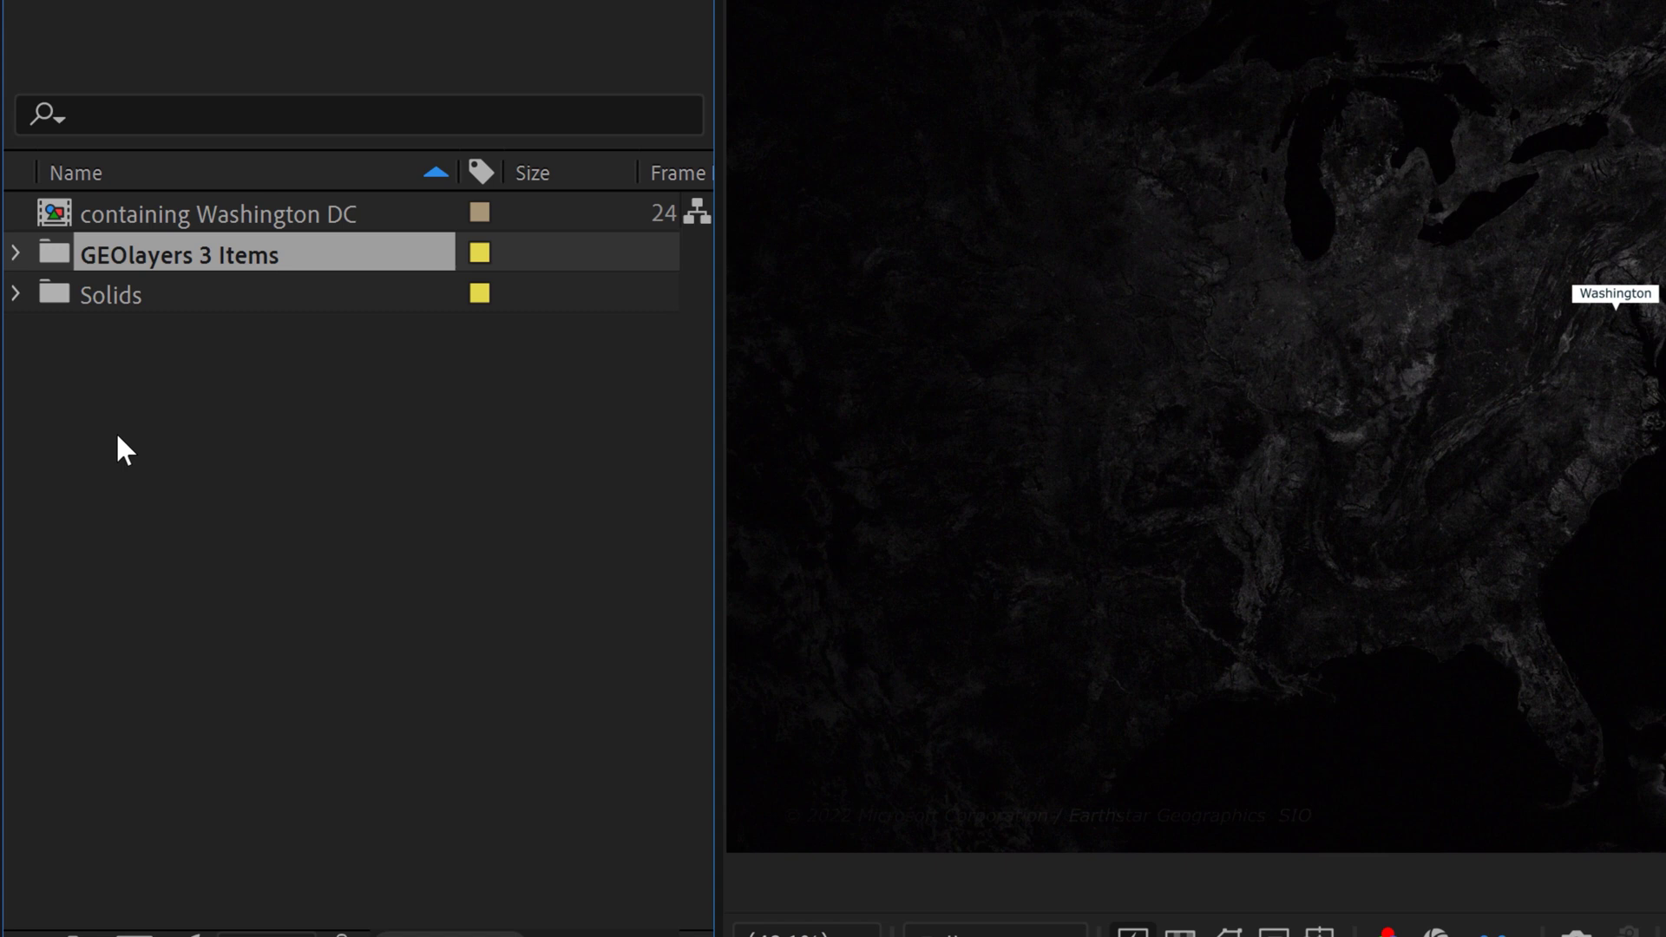
click(17, 253)
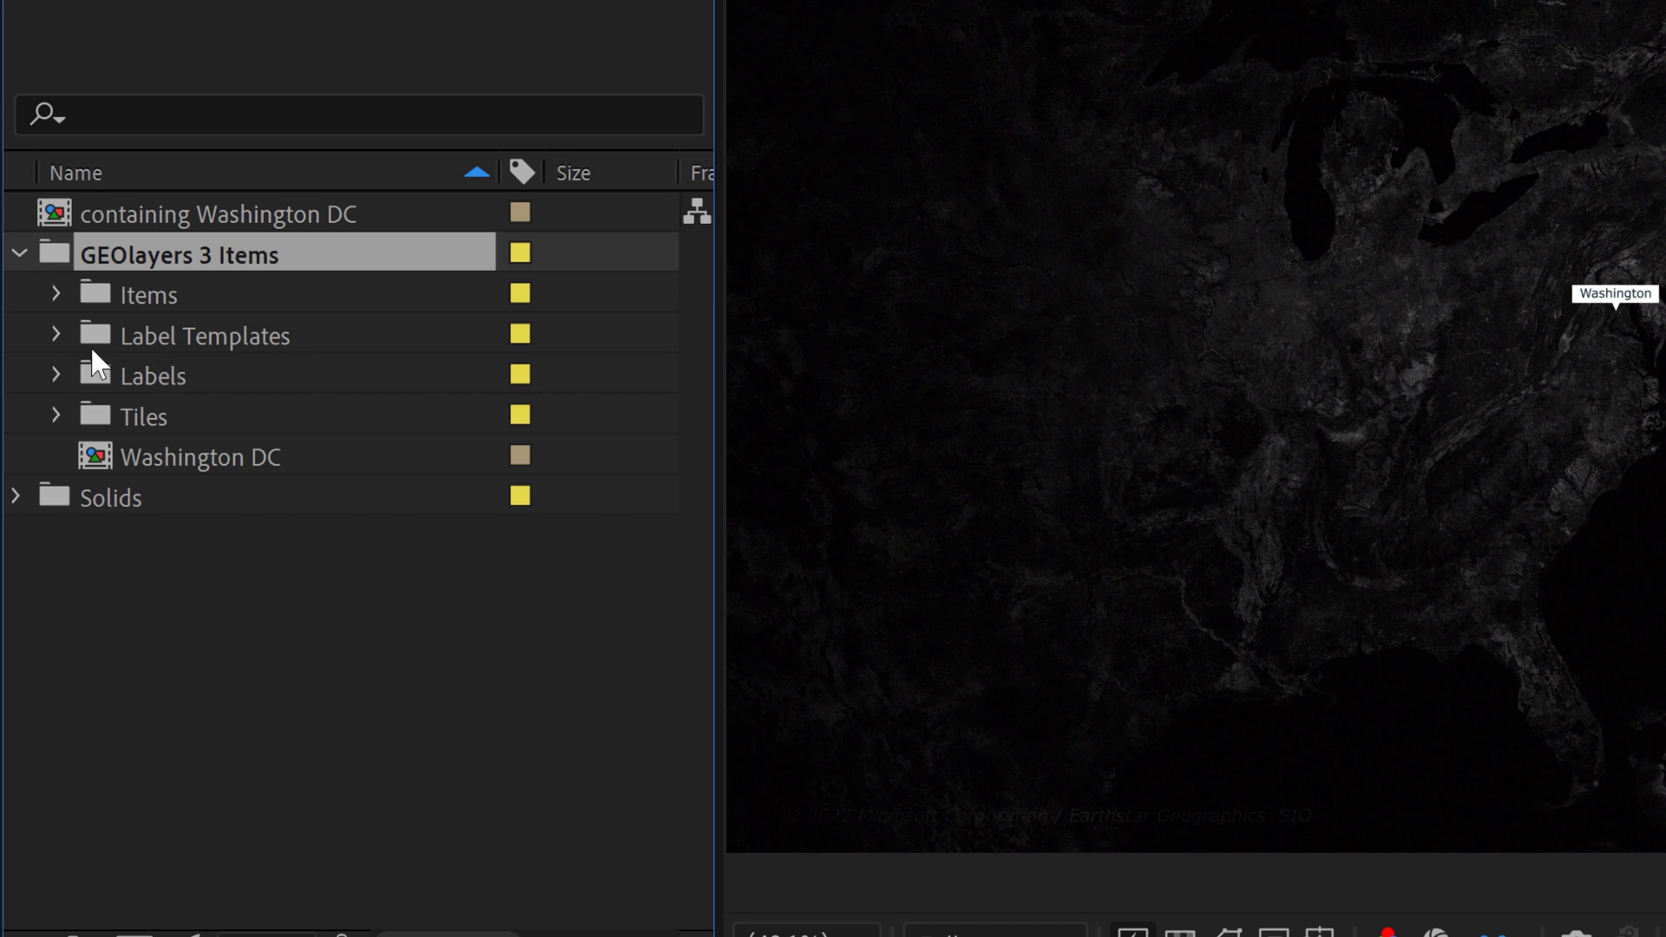
click(56, 334)
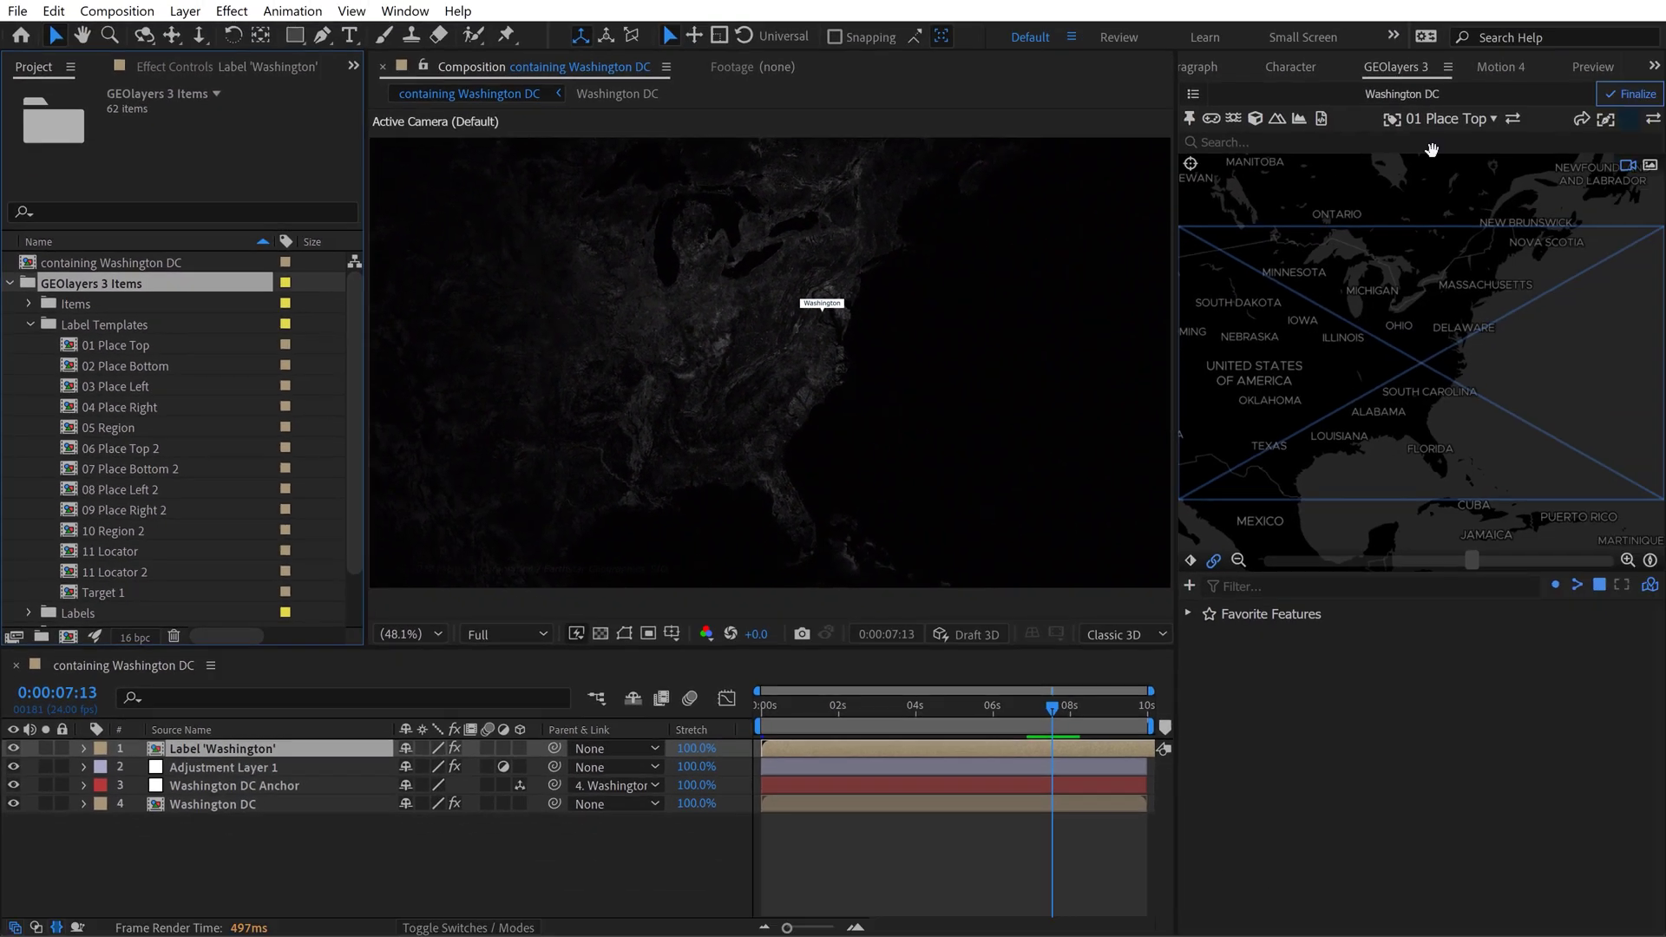
click(1456, 122)
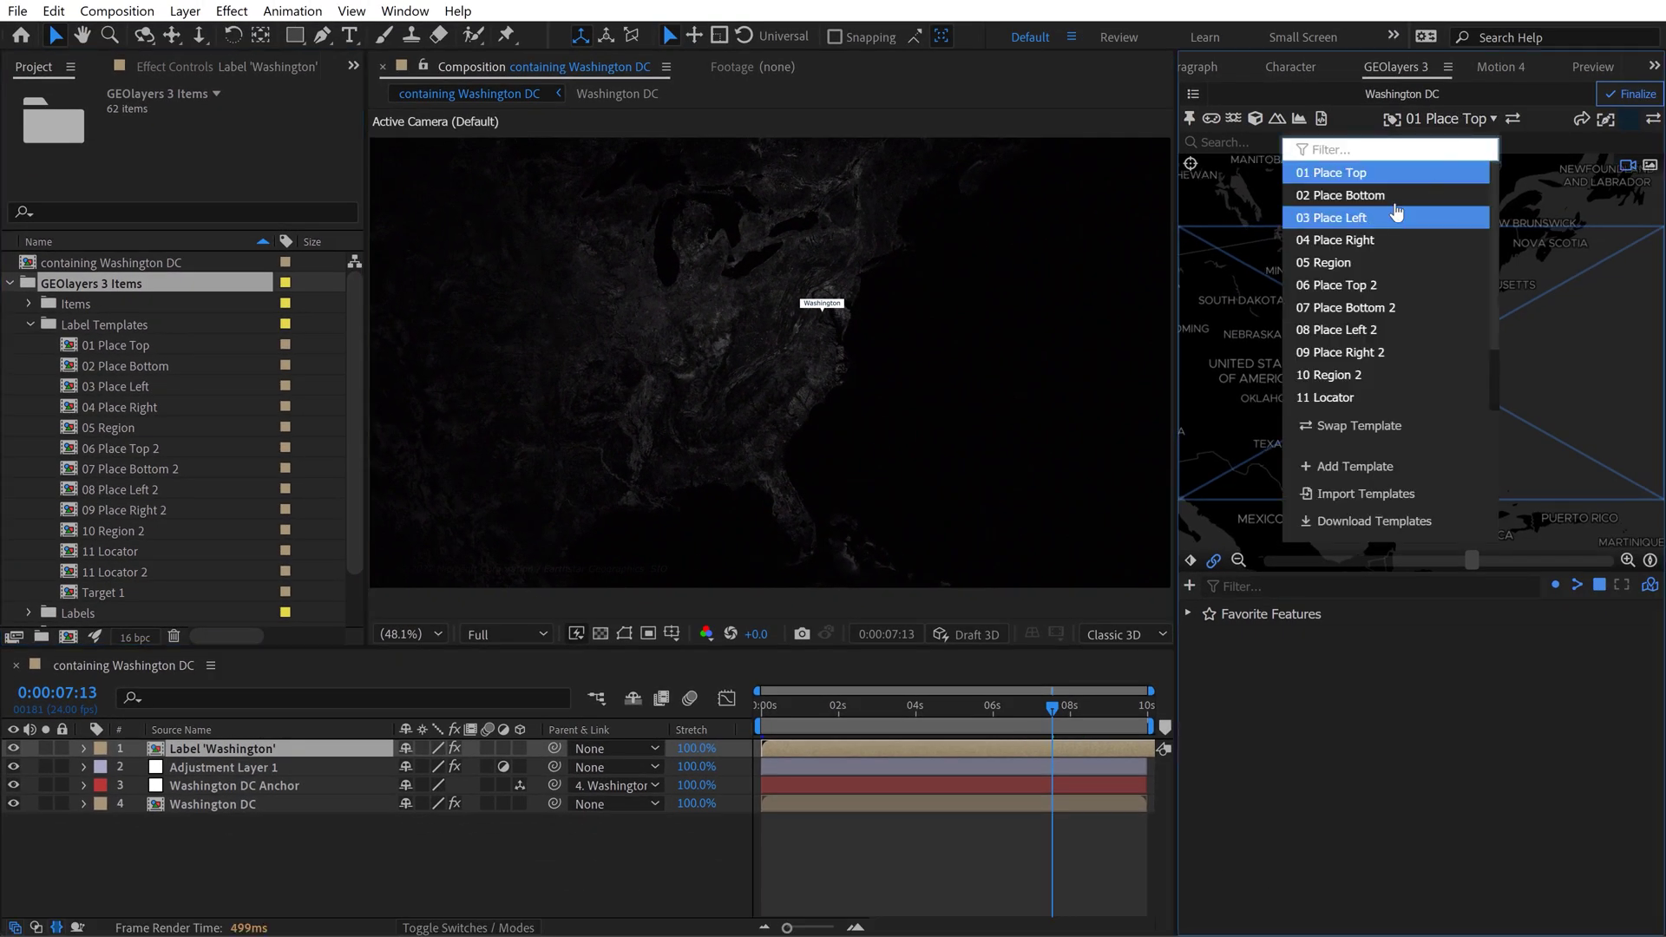
click(1436, 122)
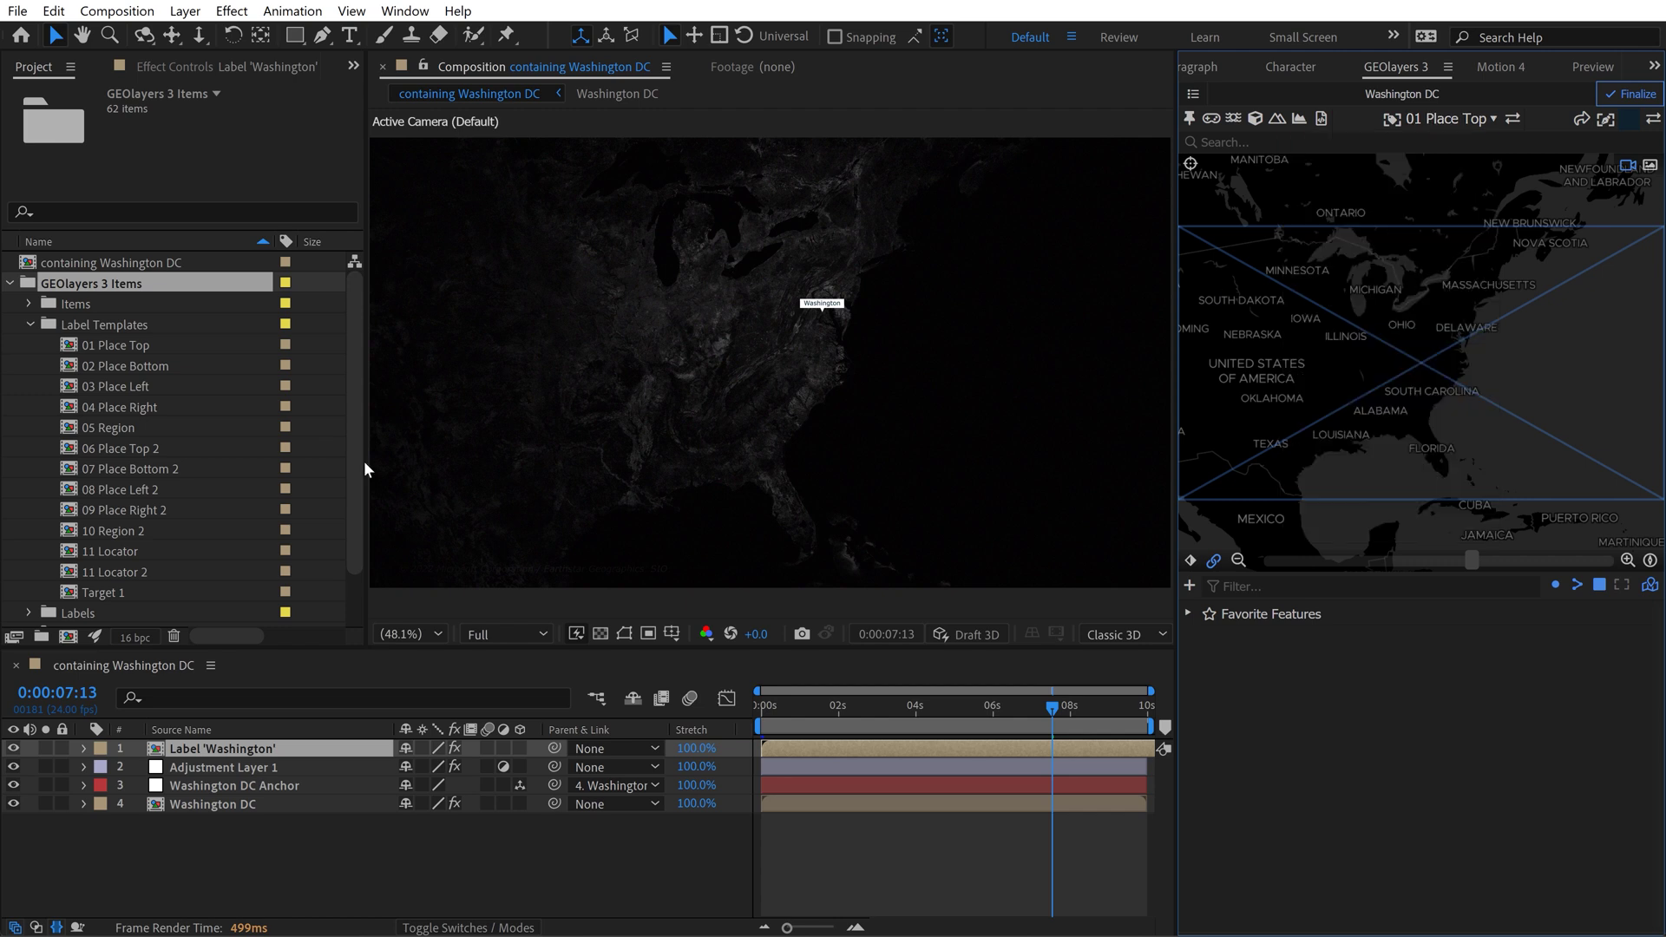
Inspect the Label 'Washington' comp in Labels, then expand and select Label Templates.
click(30, 325)
click(28, 346)
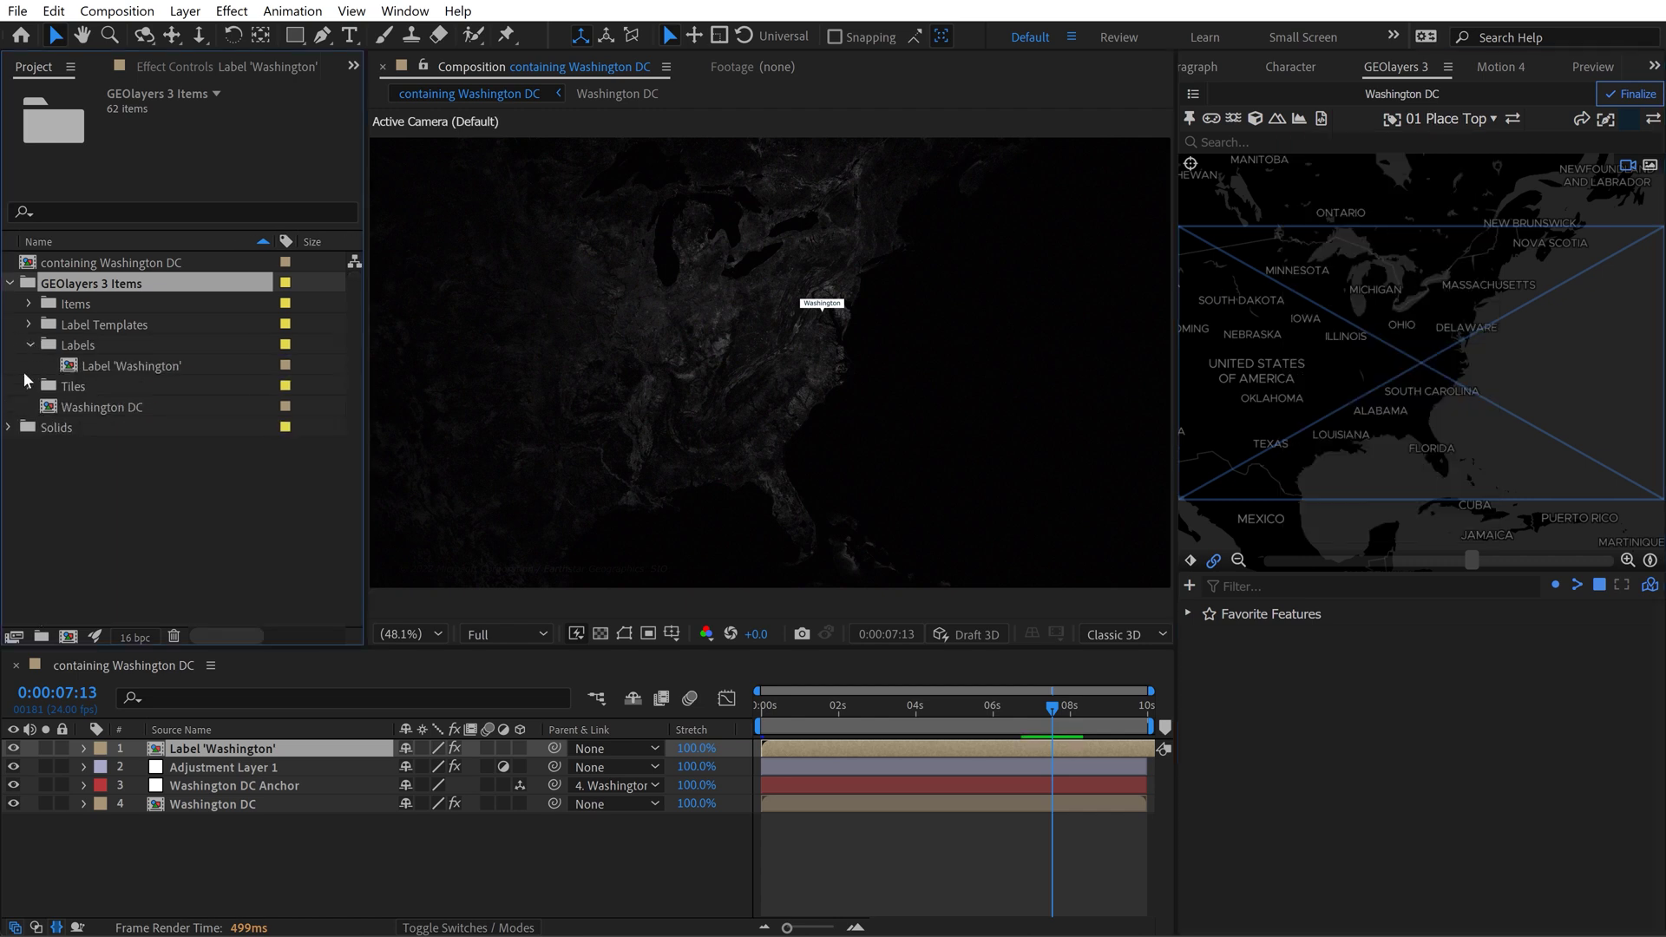
click(117, 367)
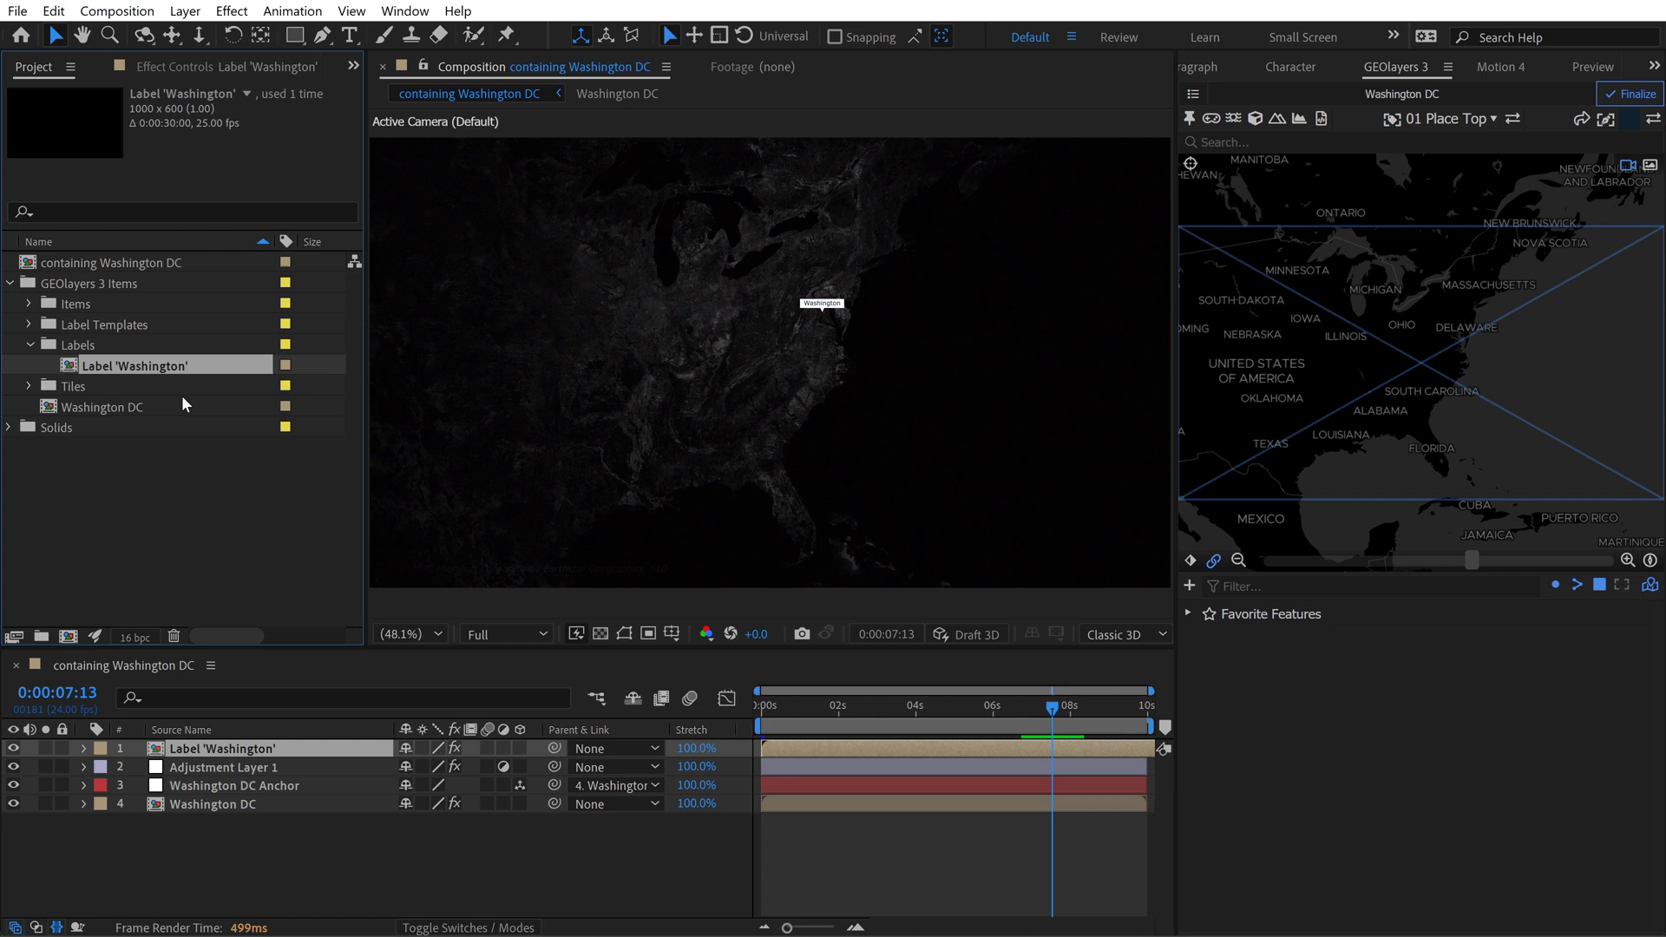
click(29, 344)
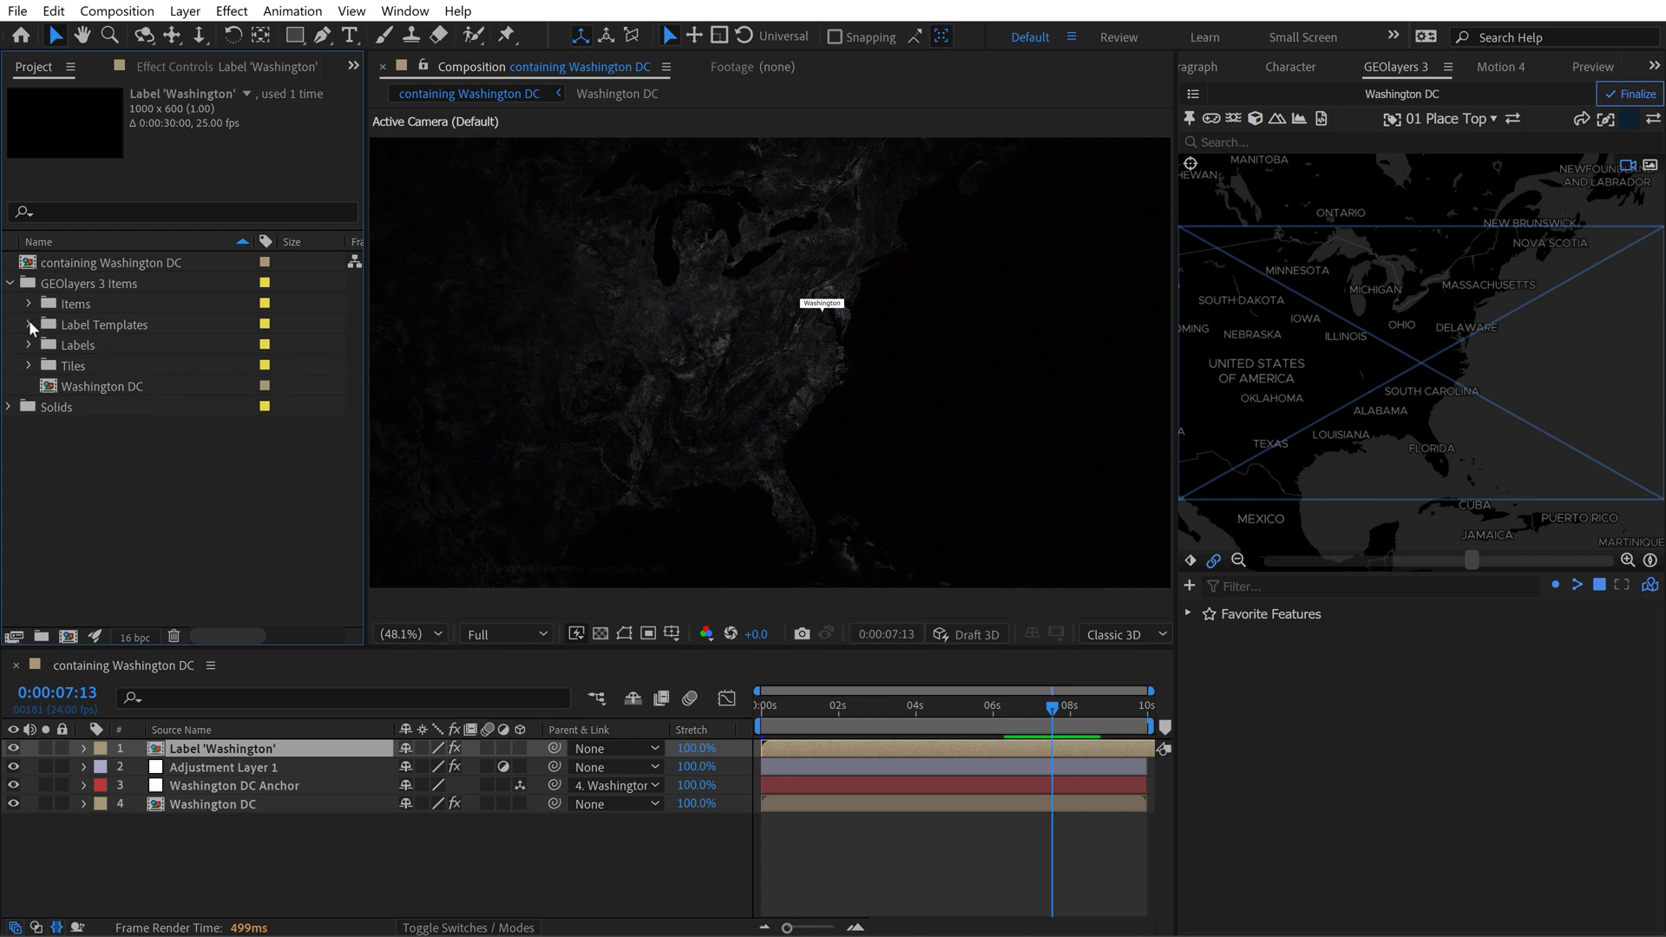
click(28, 323)
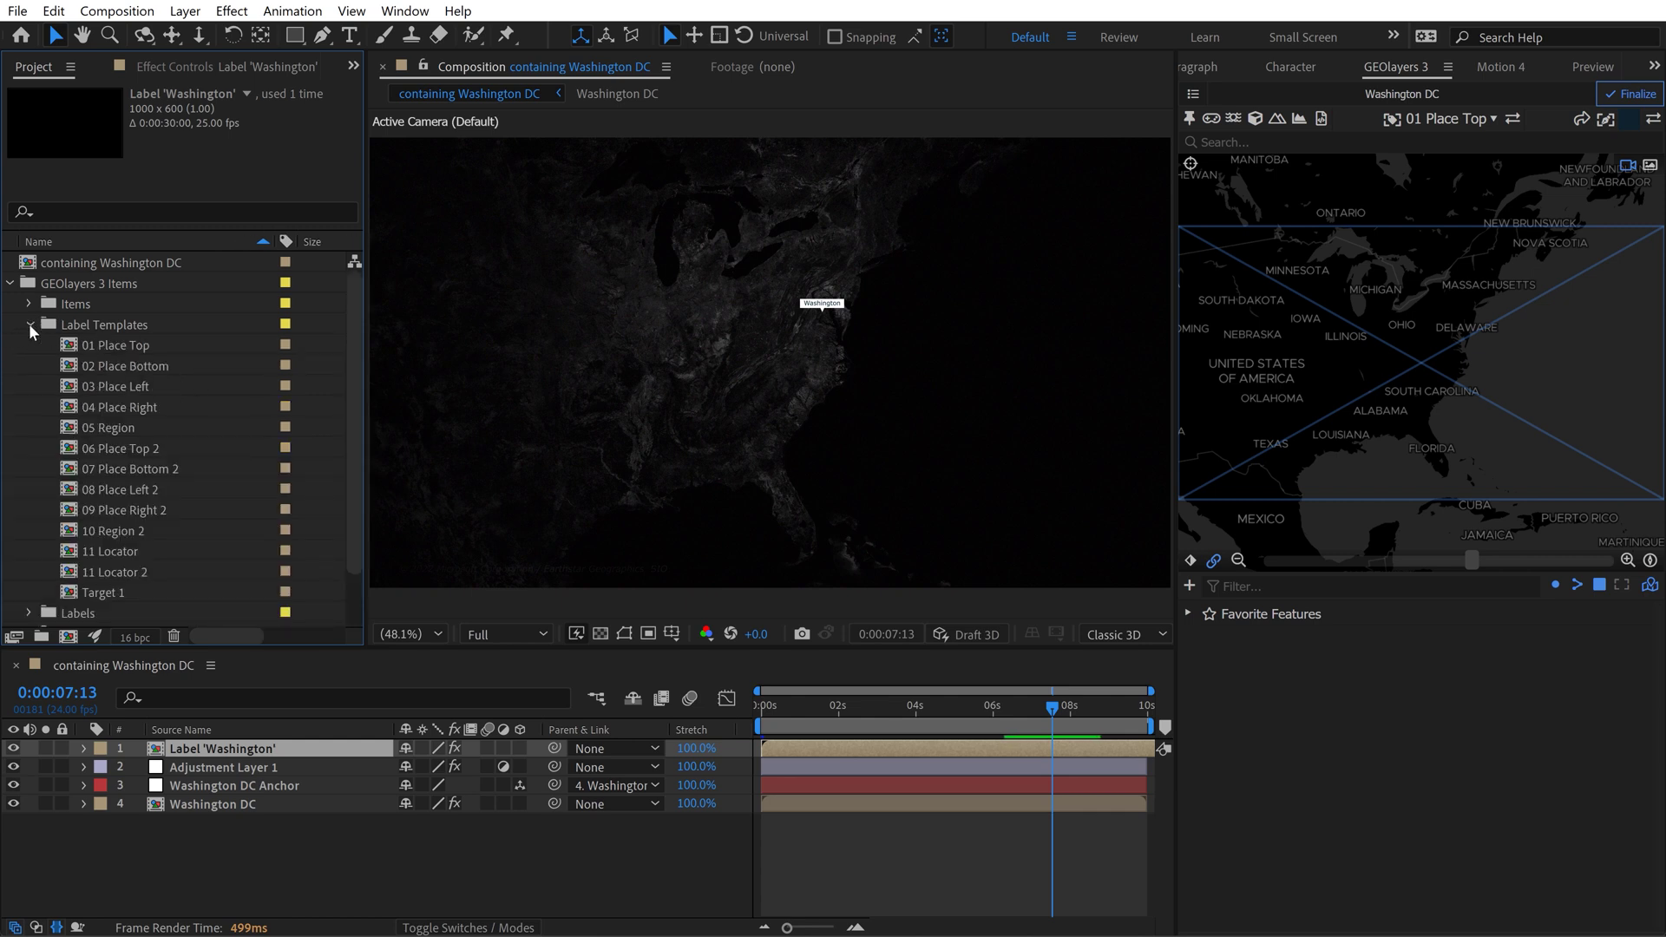
click(104, 318)
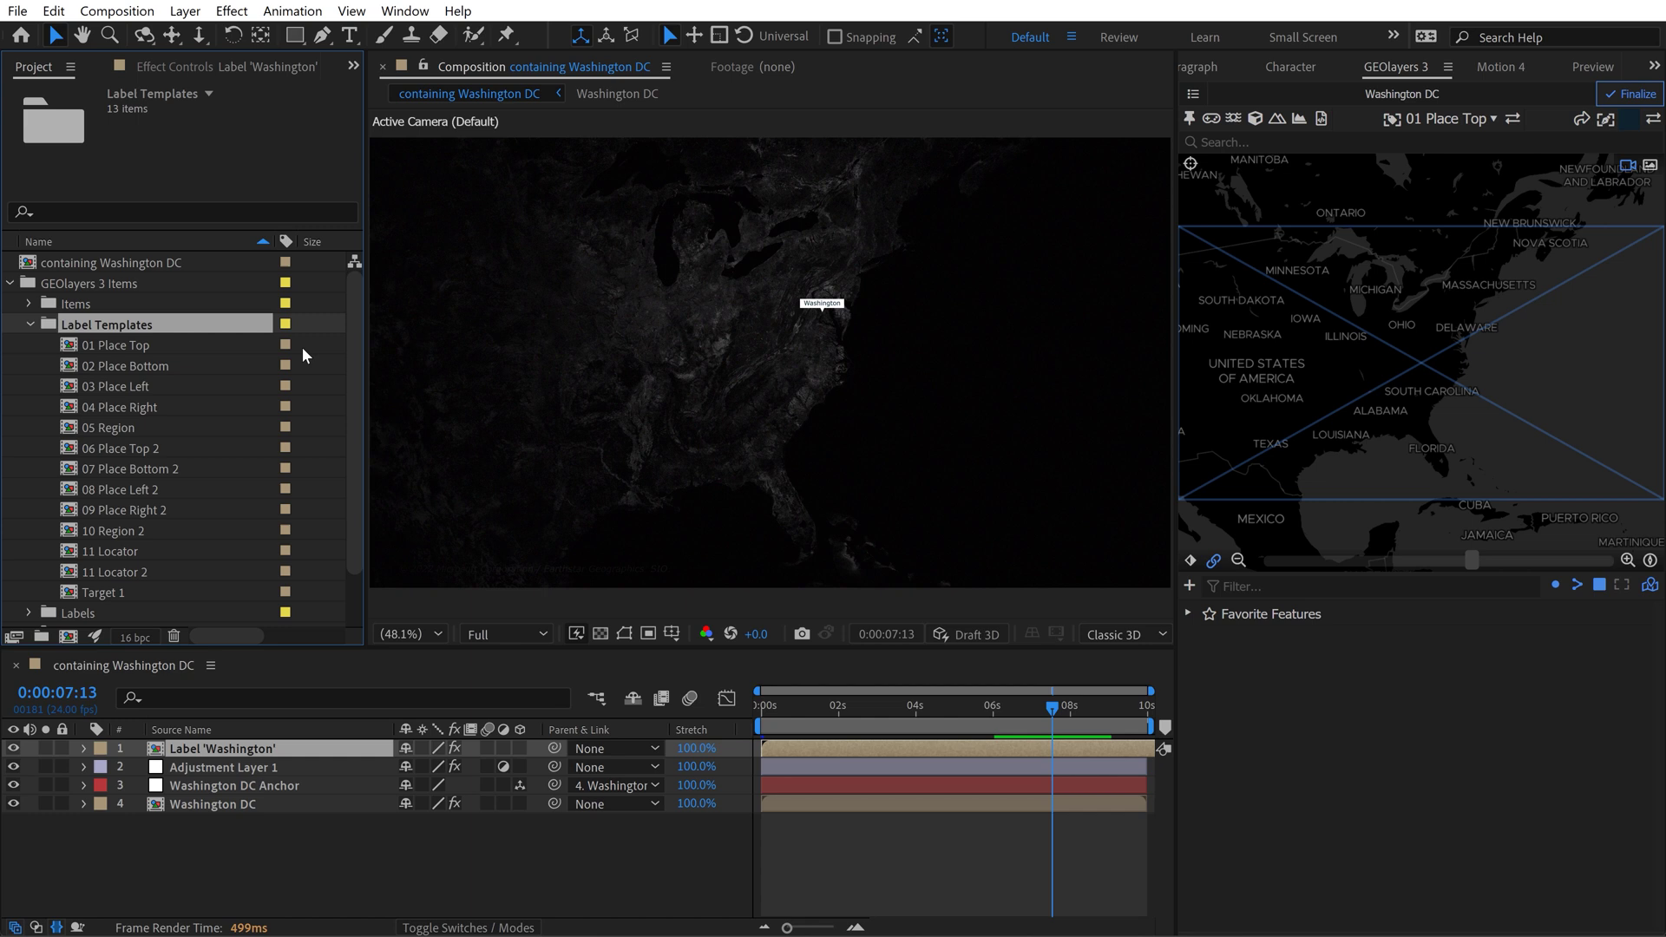
Delete the old Label 'Washington' layer and import HUD Element 17.mov into the project.
click(29, 325)
click(10, 283)
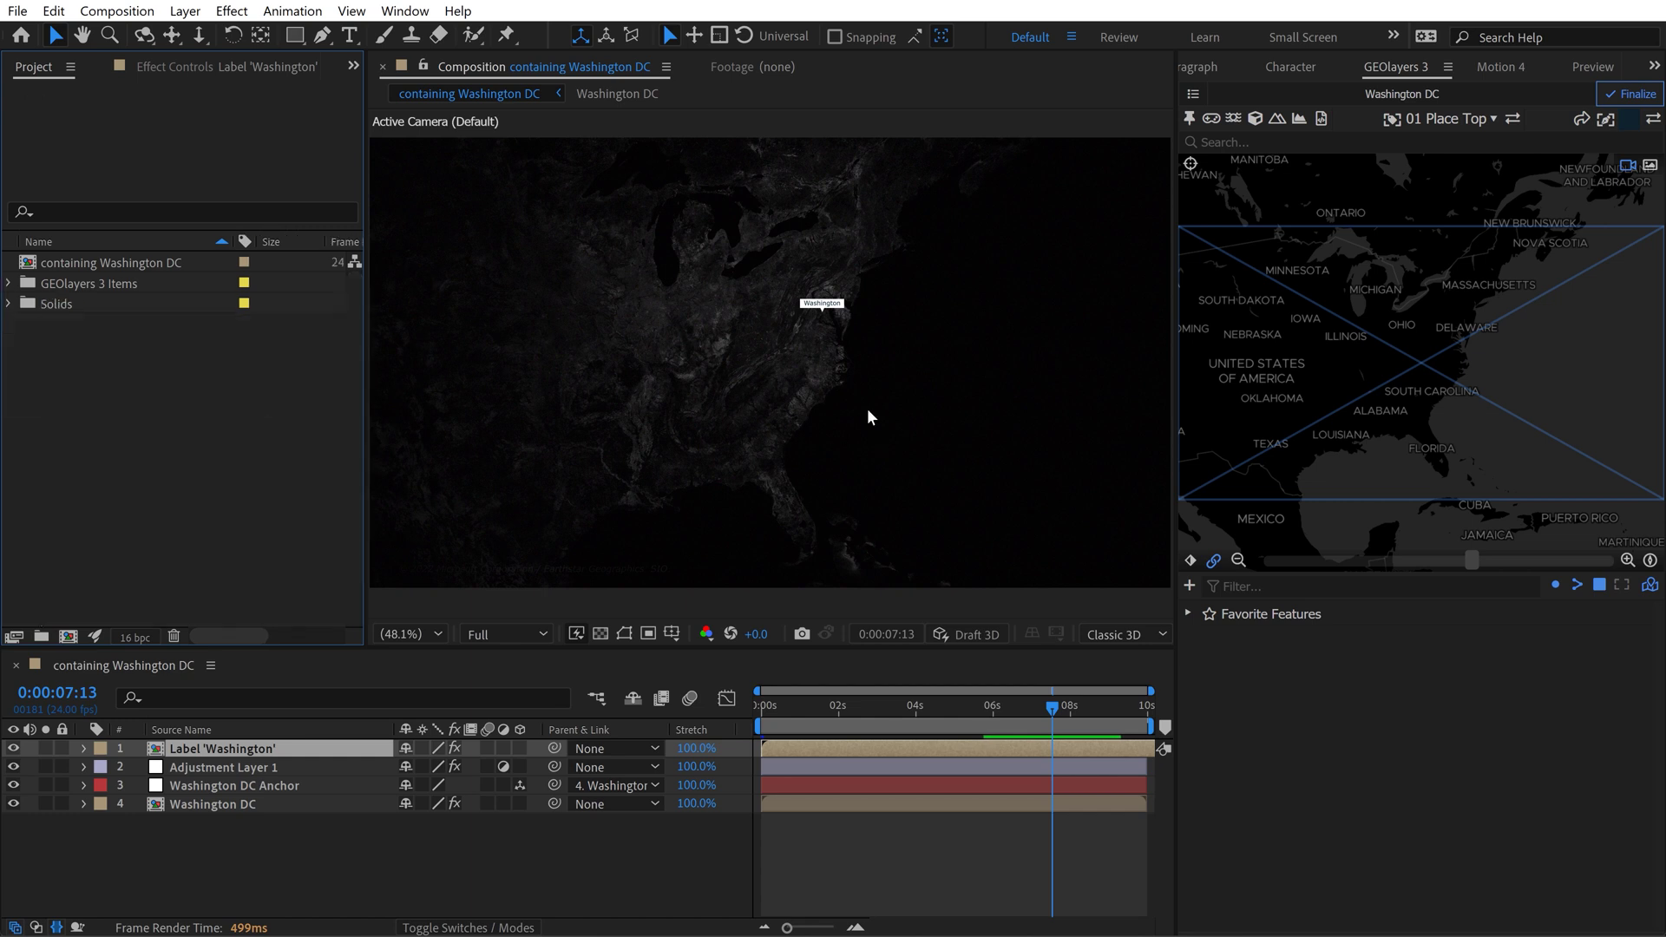
drag(1038, 711, 854, 711)
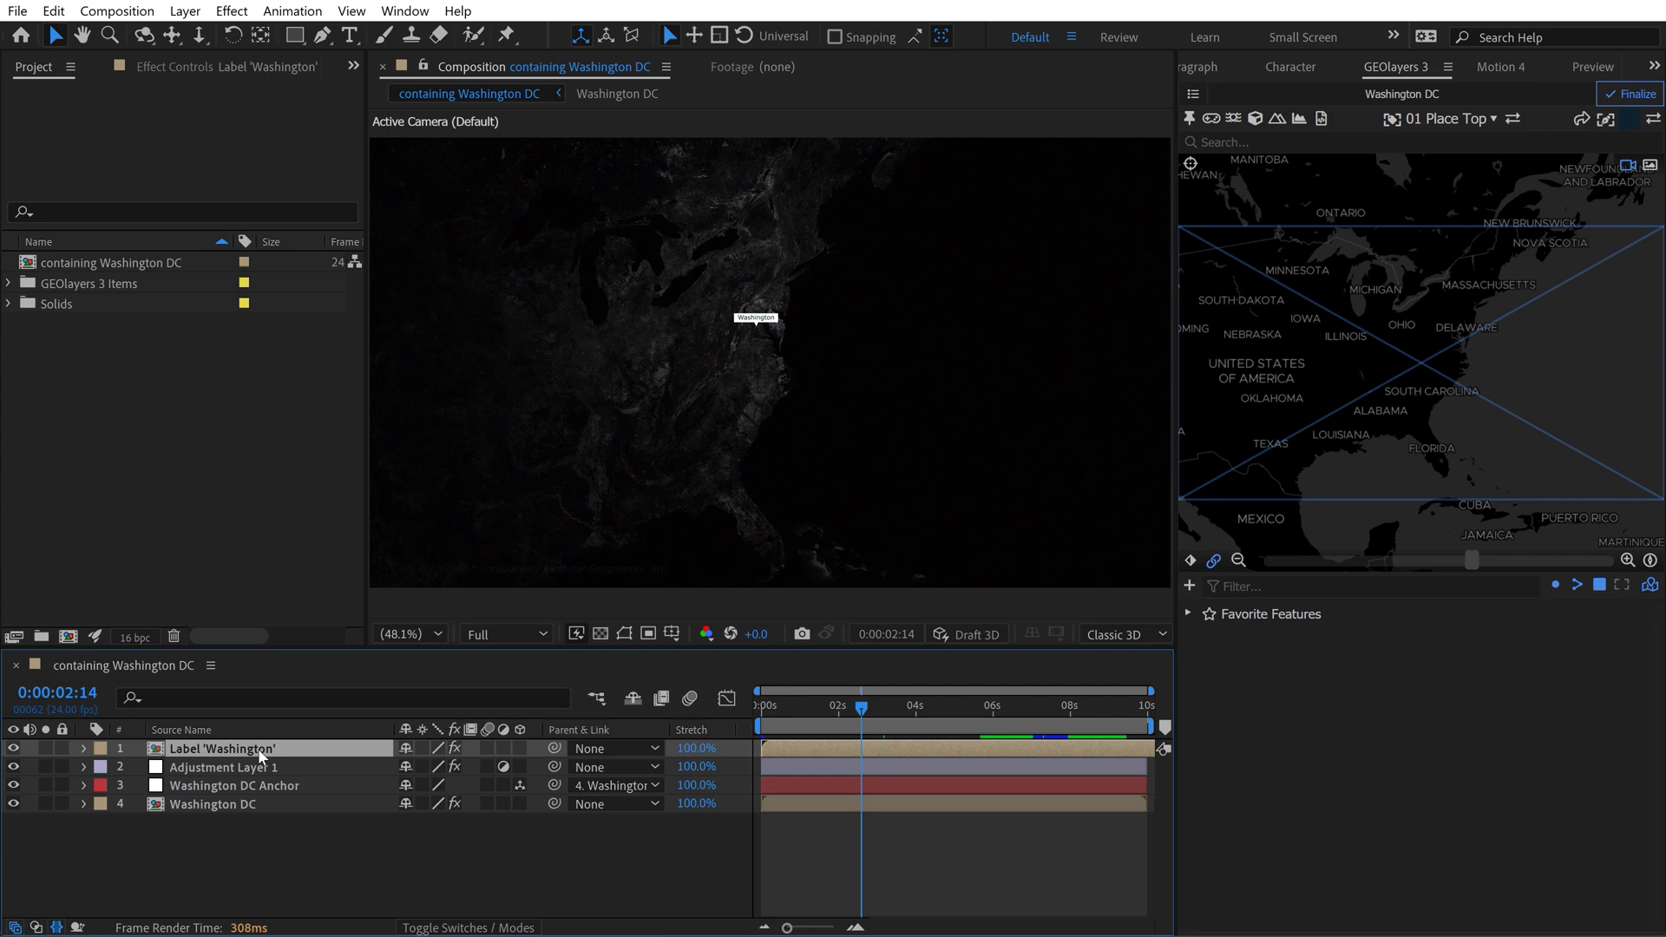
key(Delete)
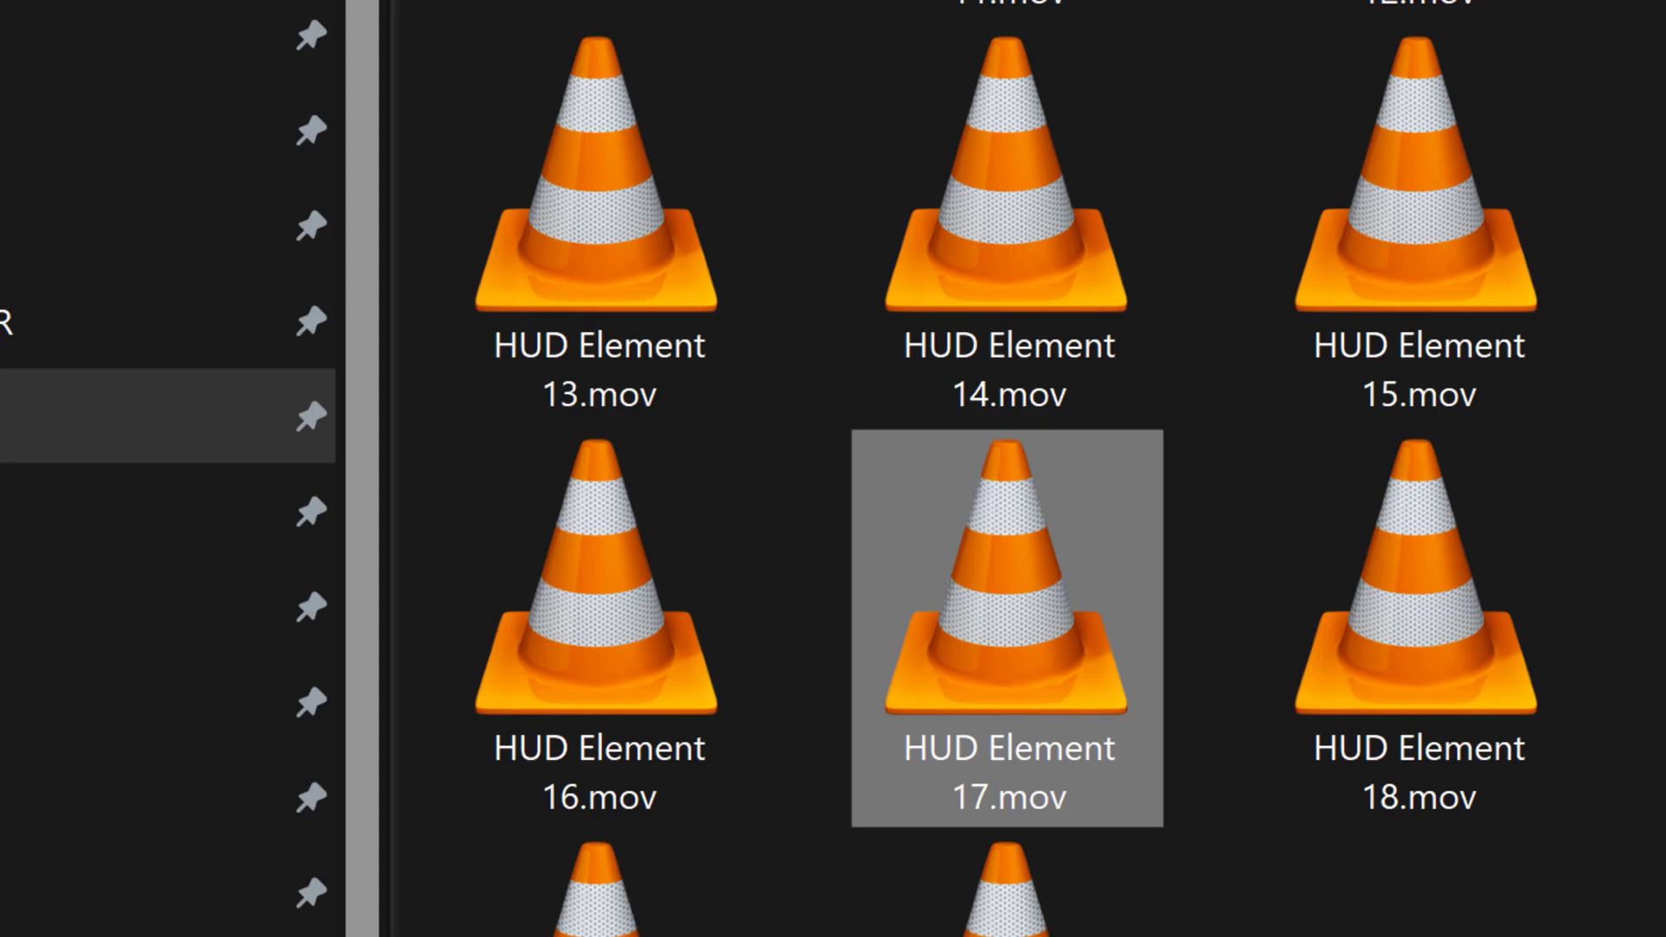
drag(1057, 663, 920, 720)
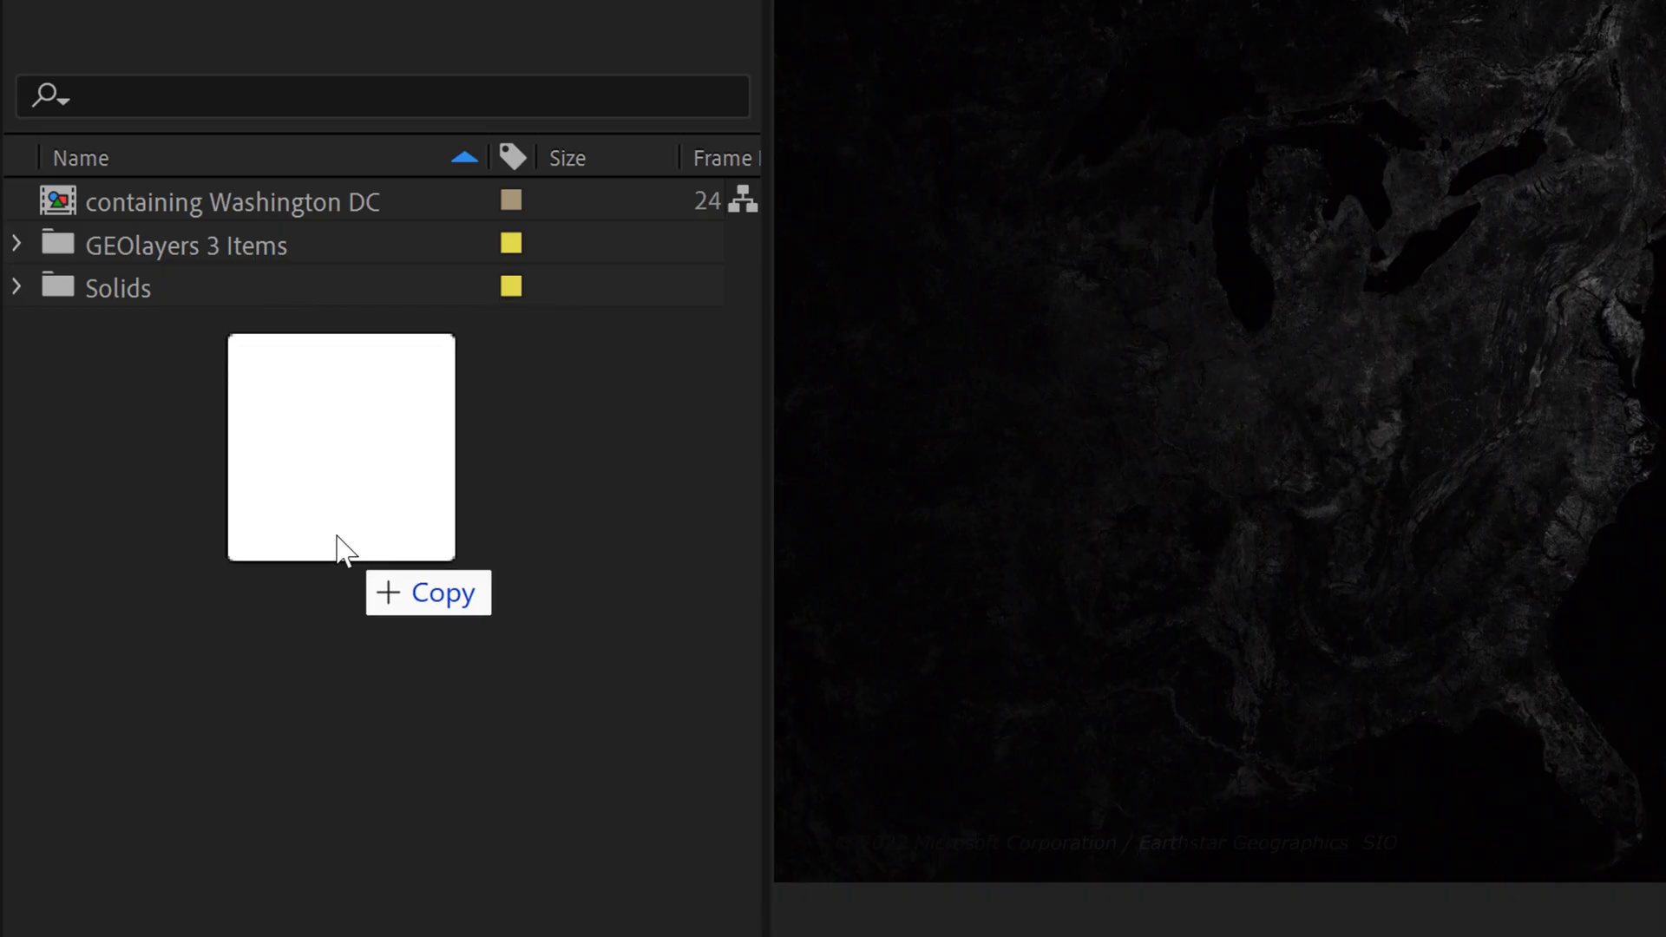
drag(338, 548, 453, 515)
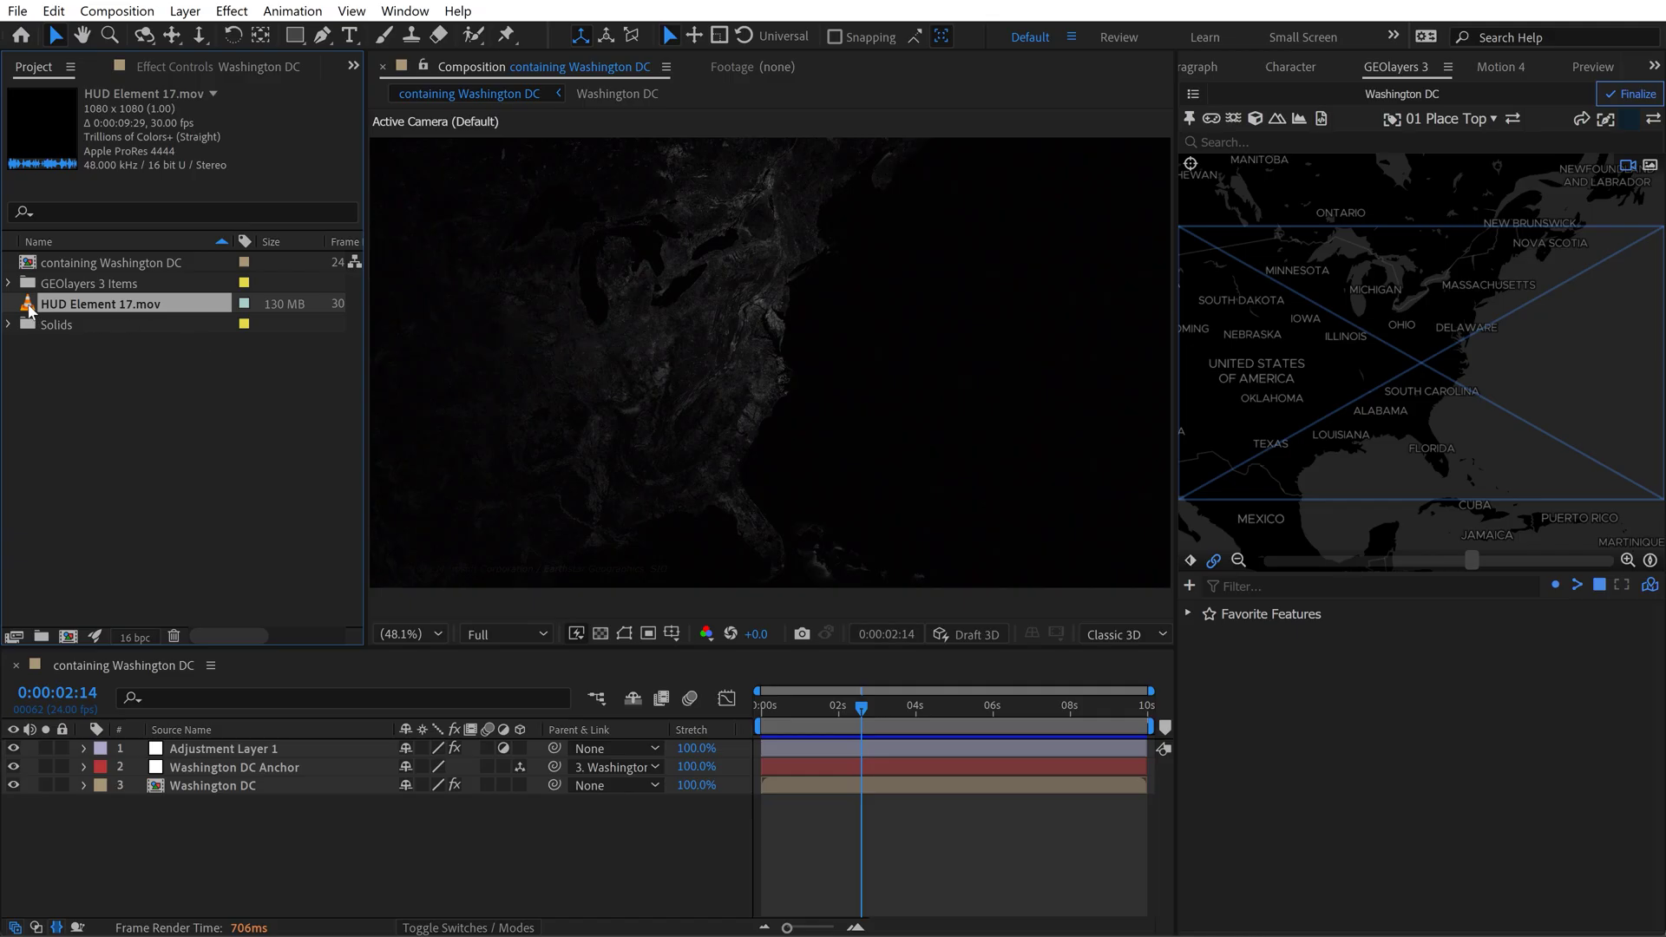
Preview HUD Element 17.mov and create a new composition from it.
double_click(29, 304)
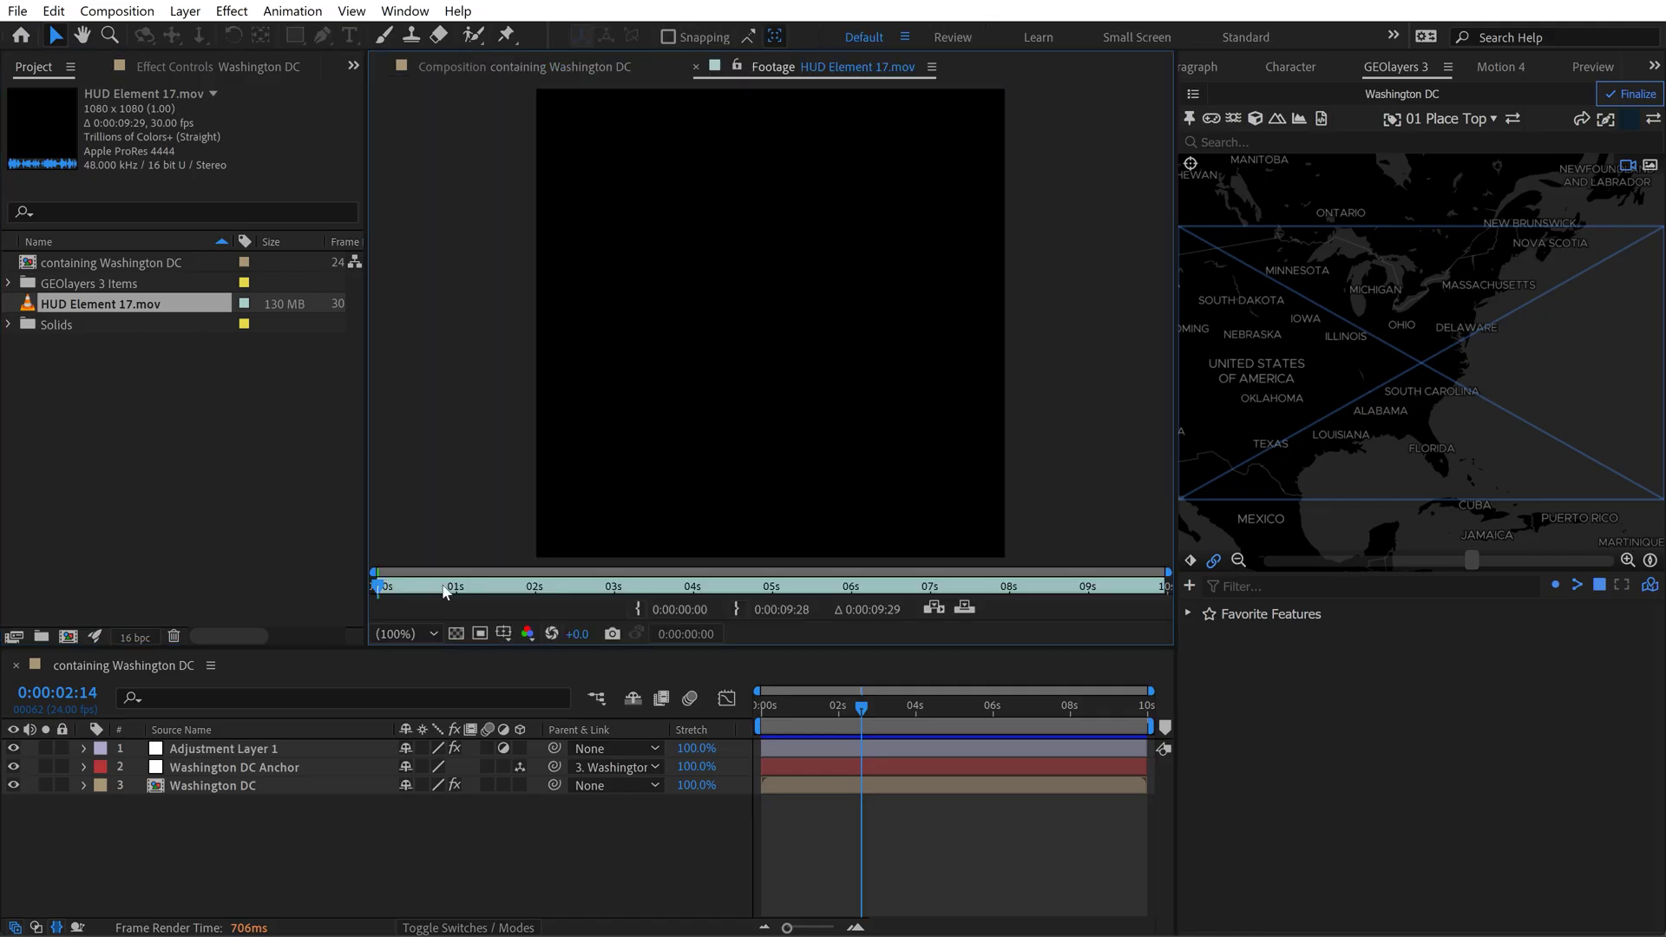
drag(439, 588, 551, 588)
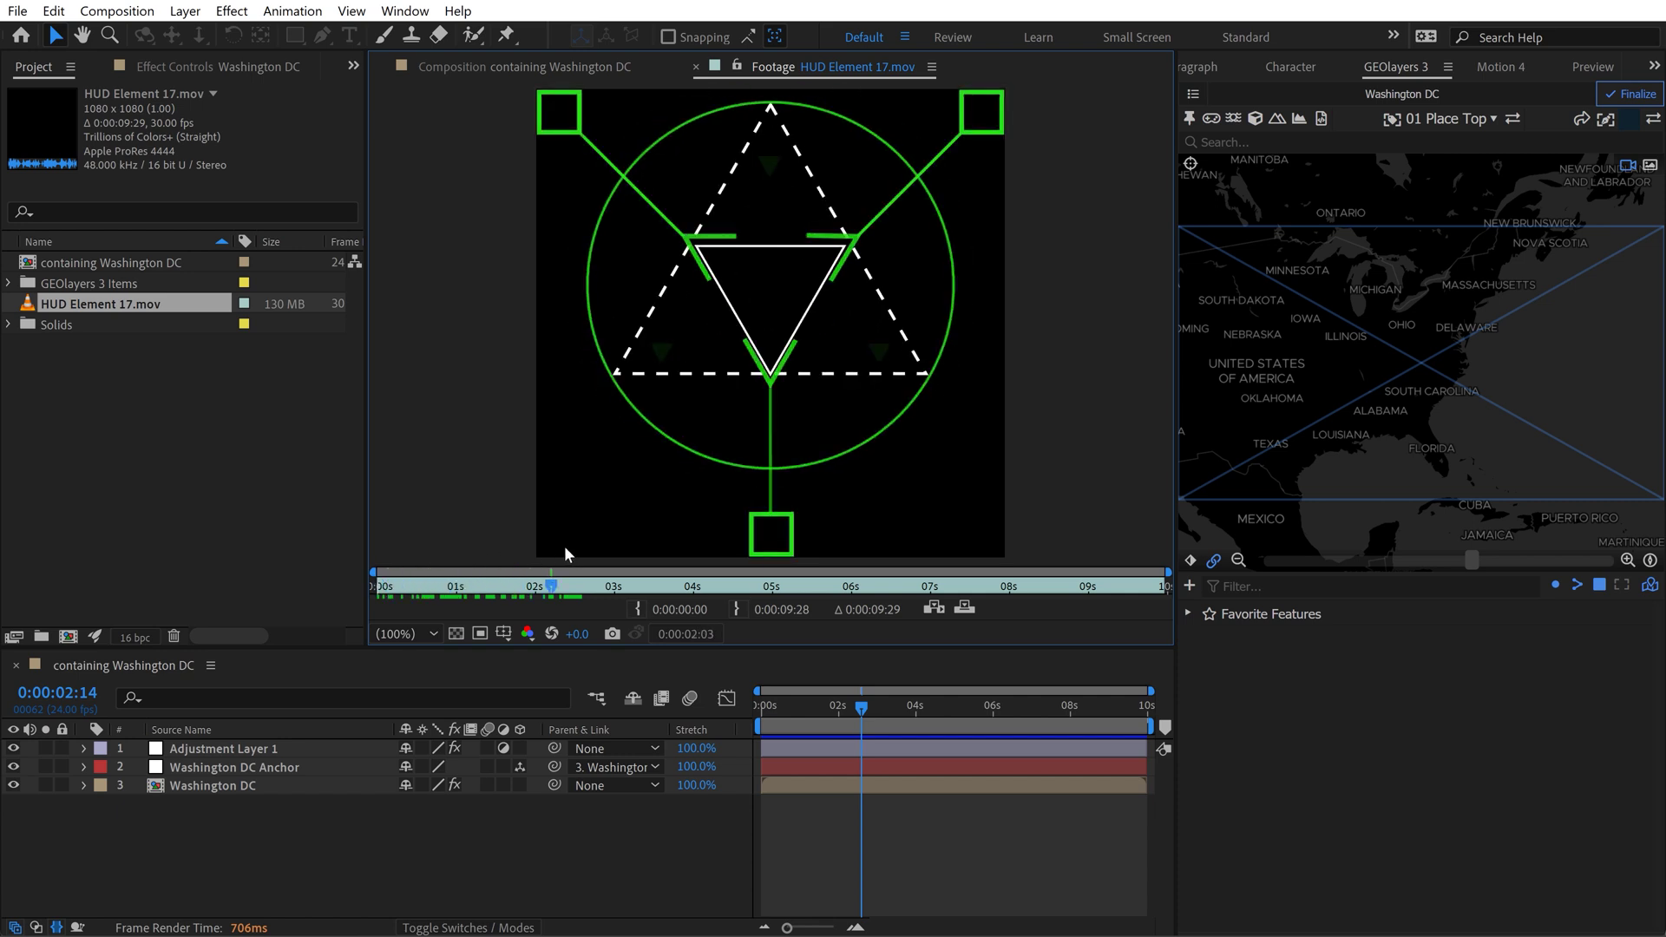
drag(799, 543, 75, 365)
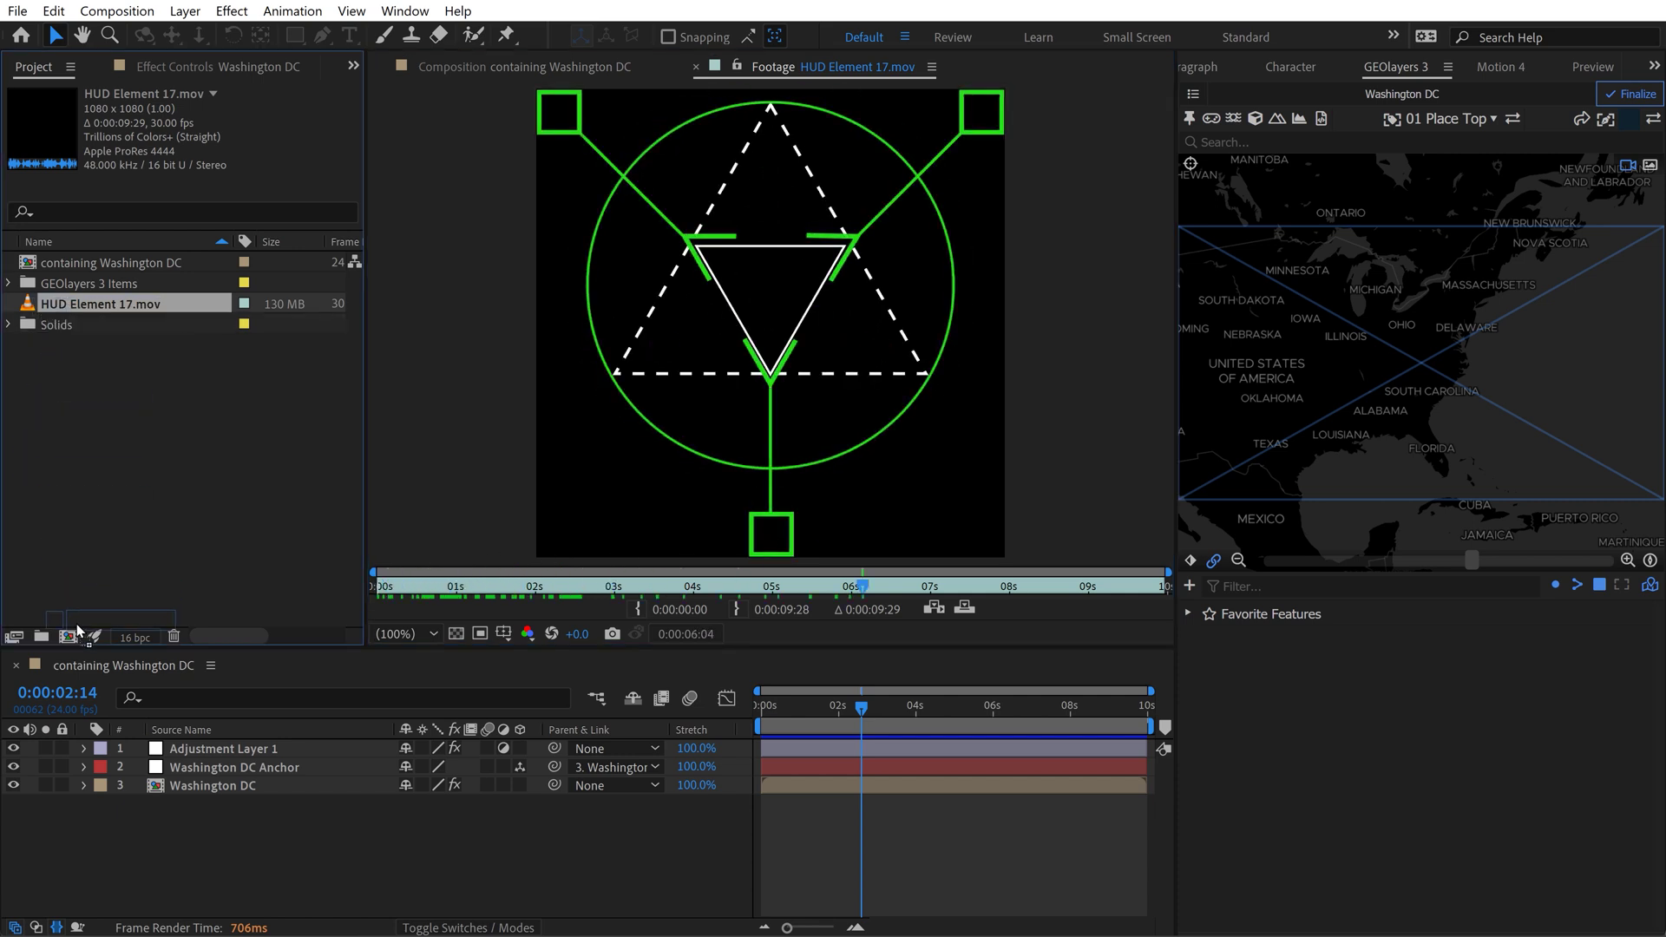
drag(77, 630, 68, 636)
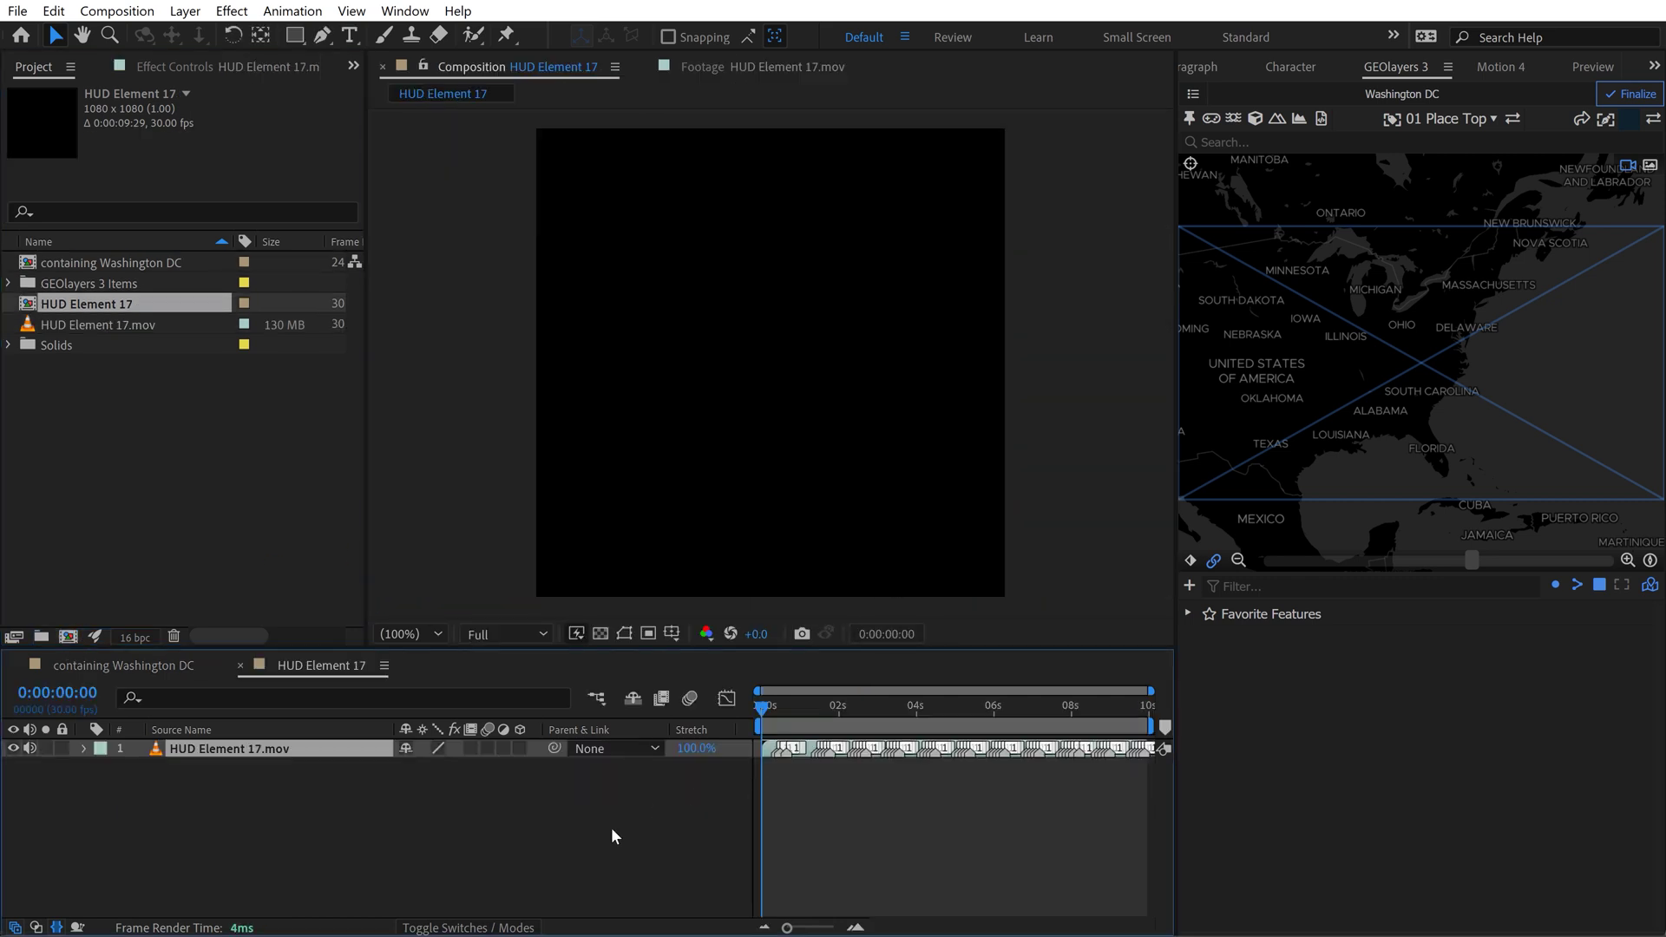
Check the HUD composition's transparency with the grid toggle, then start renaming it.
click(612, 832)
drag(764, 724, 1061, 725)
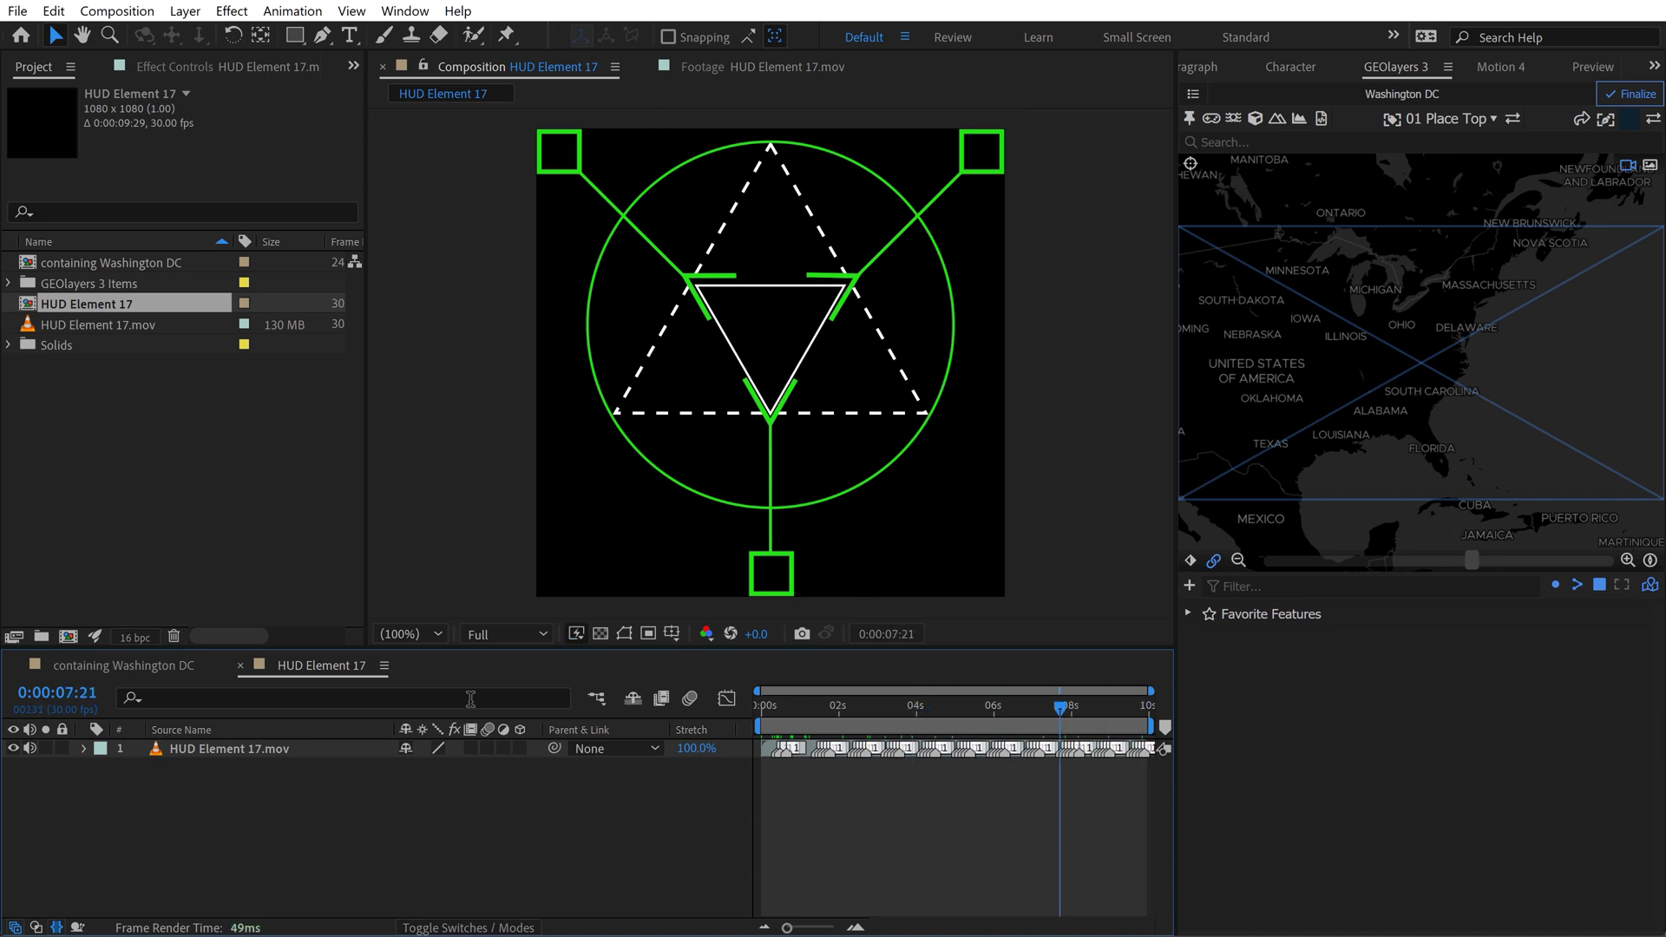
click(600, 632)
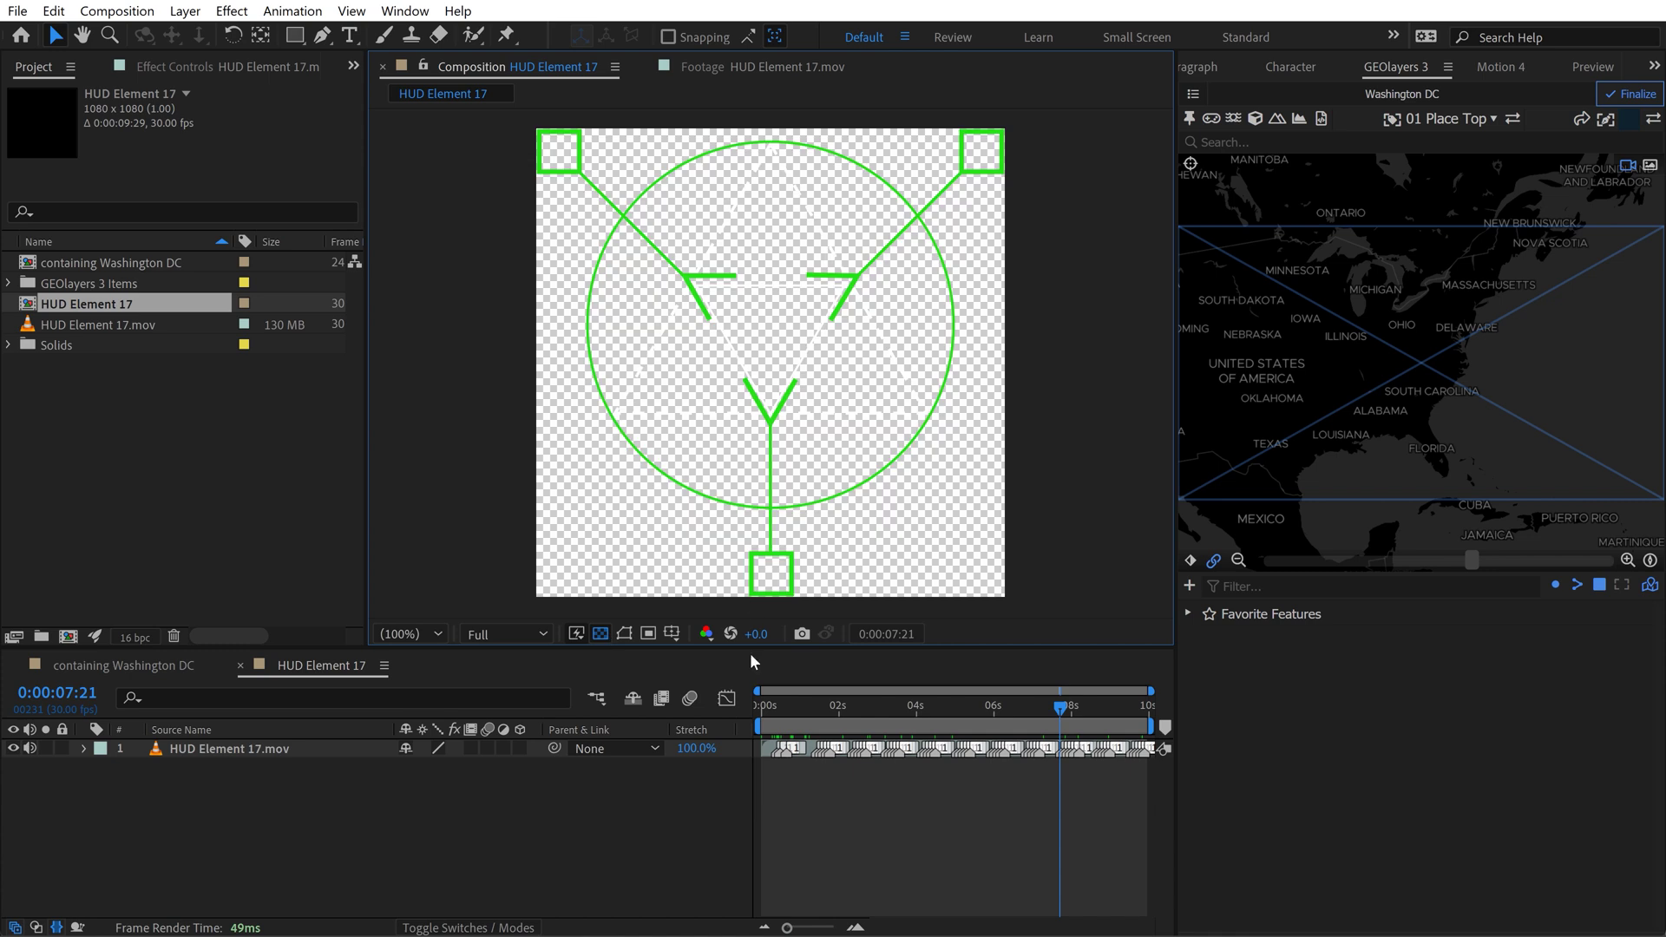
click(600, 633)
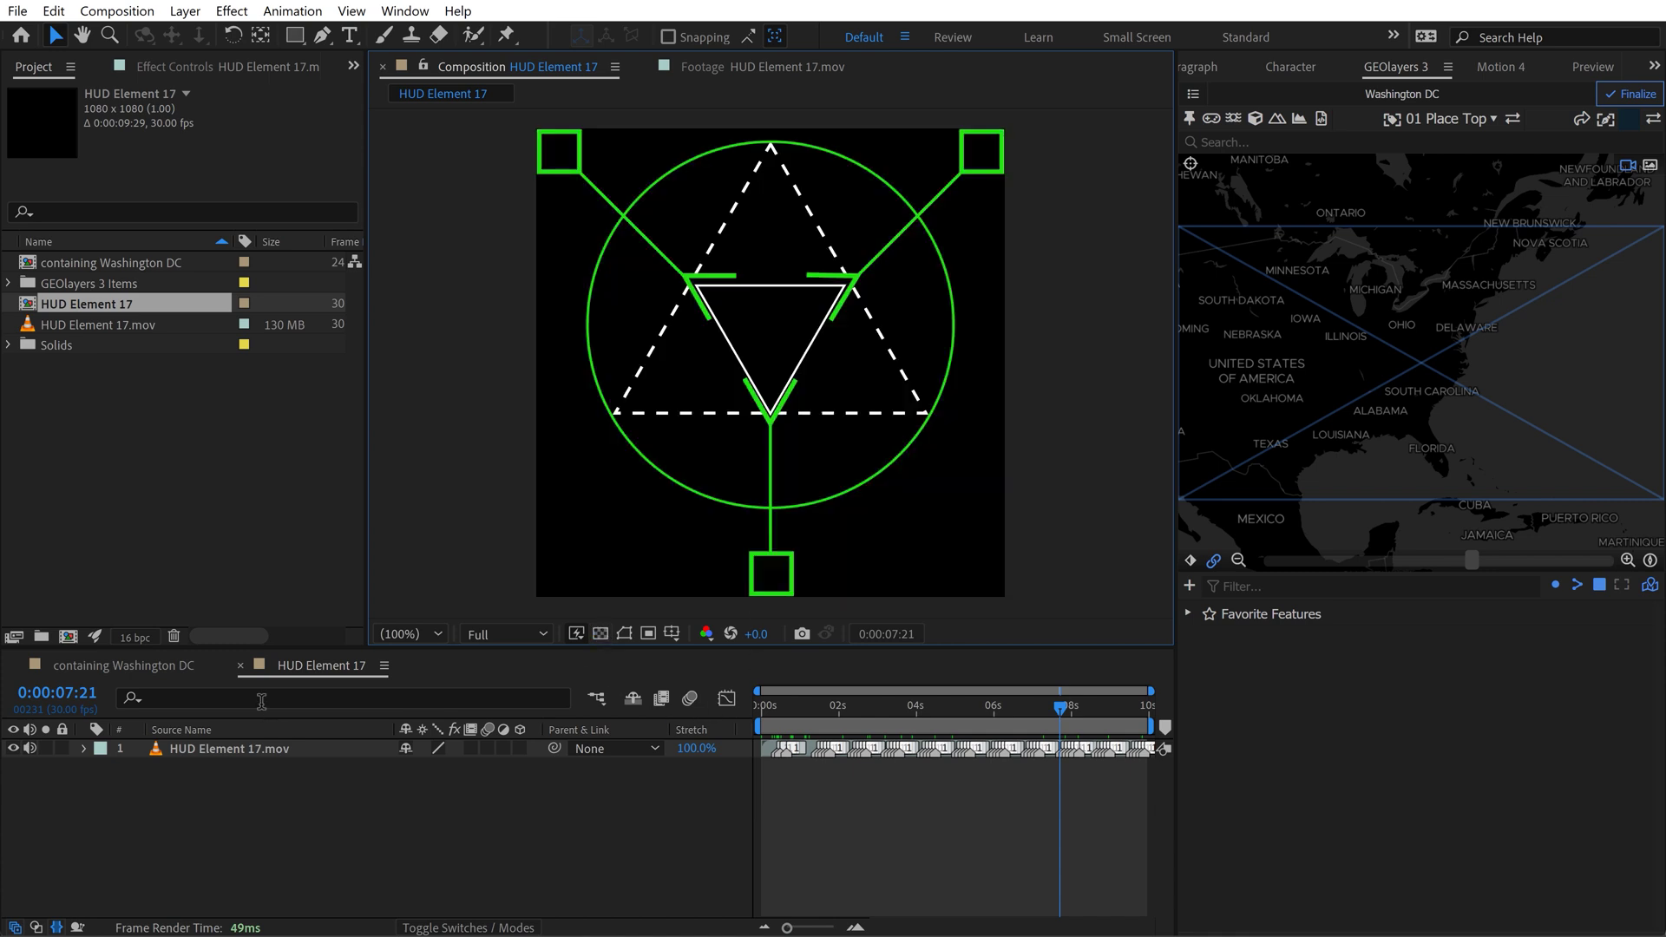
click(60, 304)
key(Return)
Name the composition Target 1 and move it into GEOlayers 3 Items' Label Templates folder.
text(Target 1)
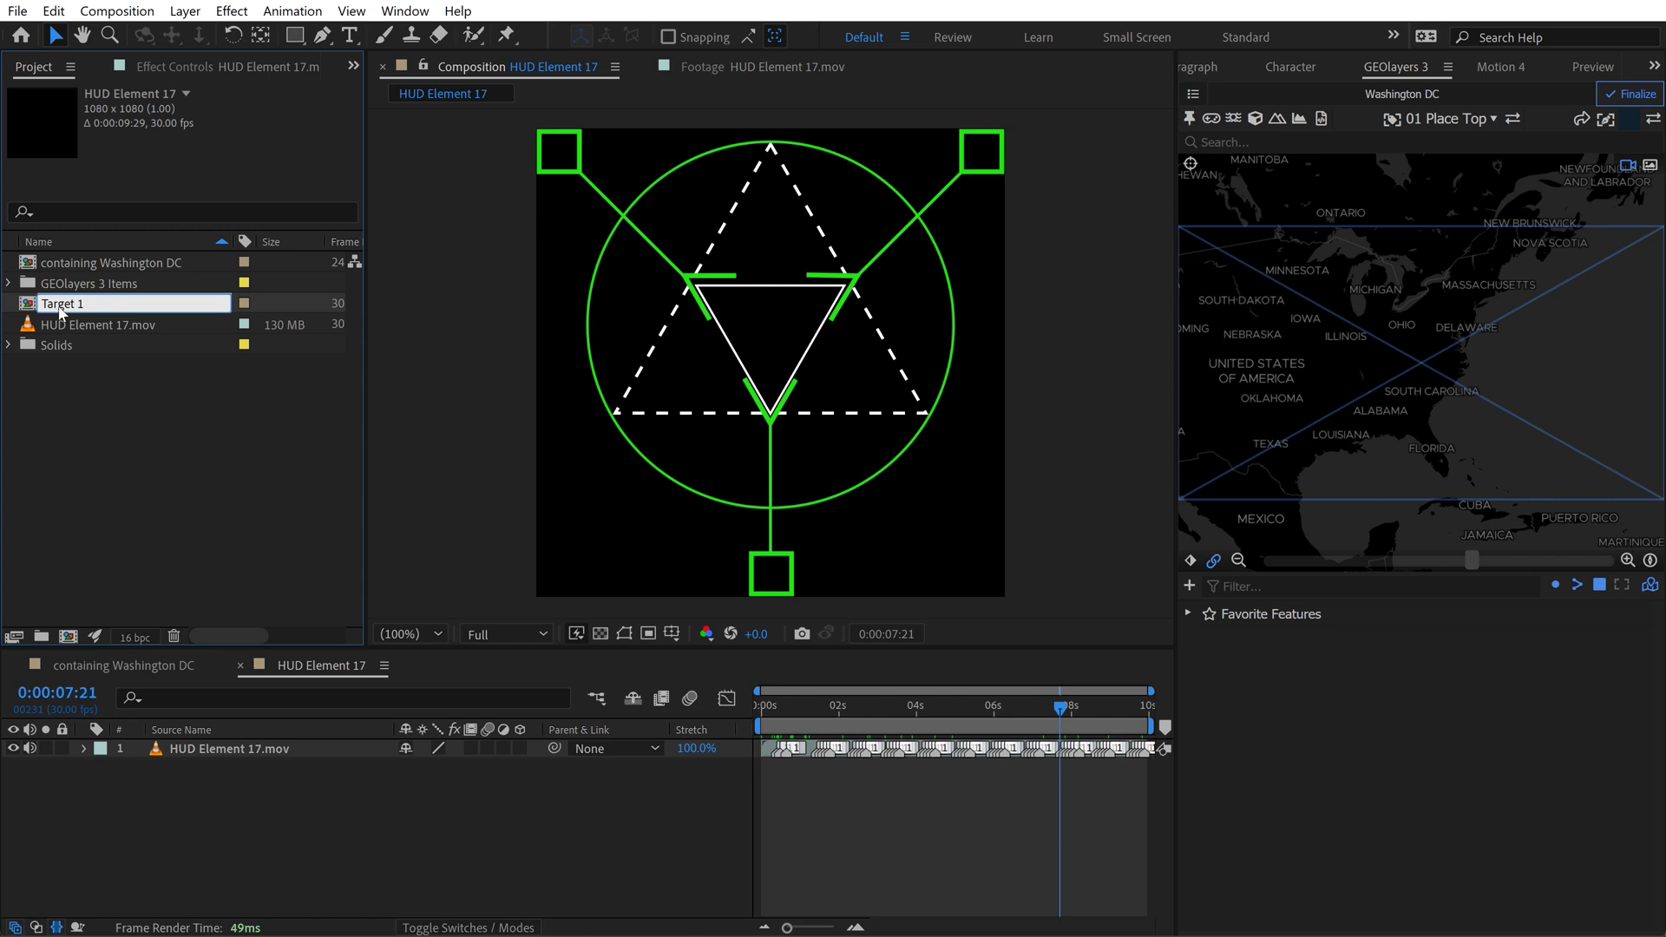
key(Return)
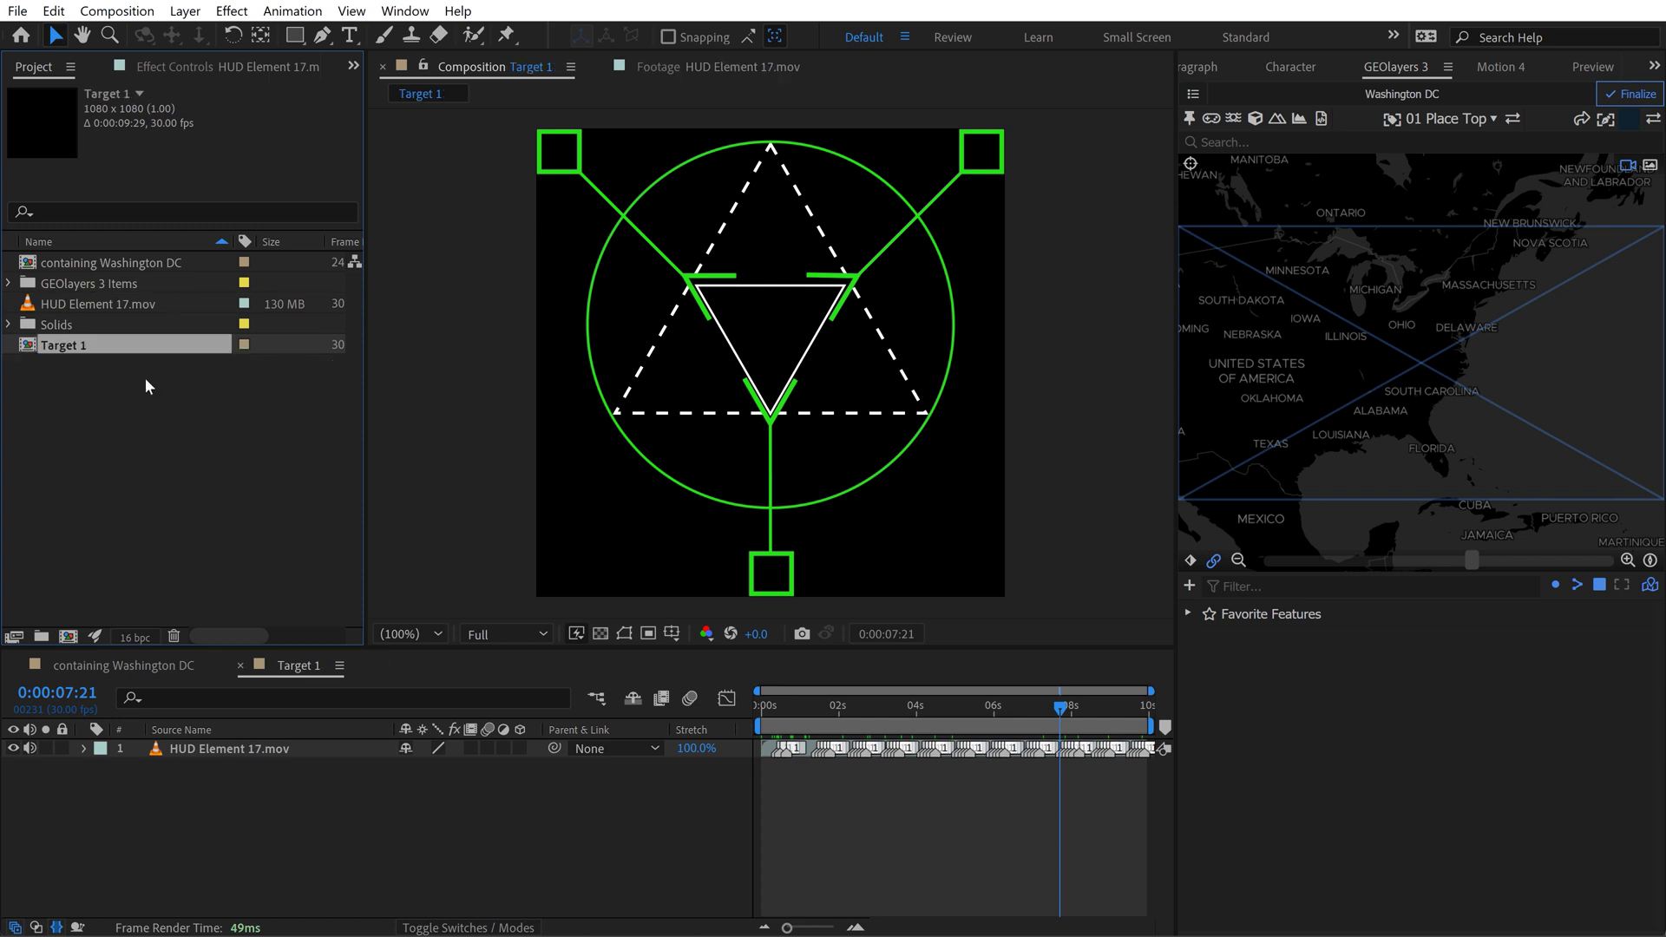
click(59, 403)
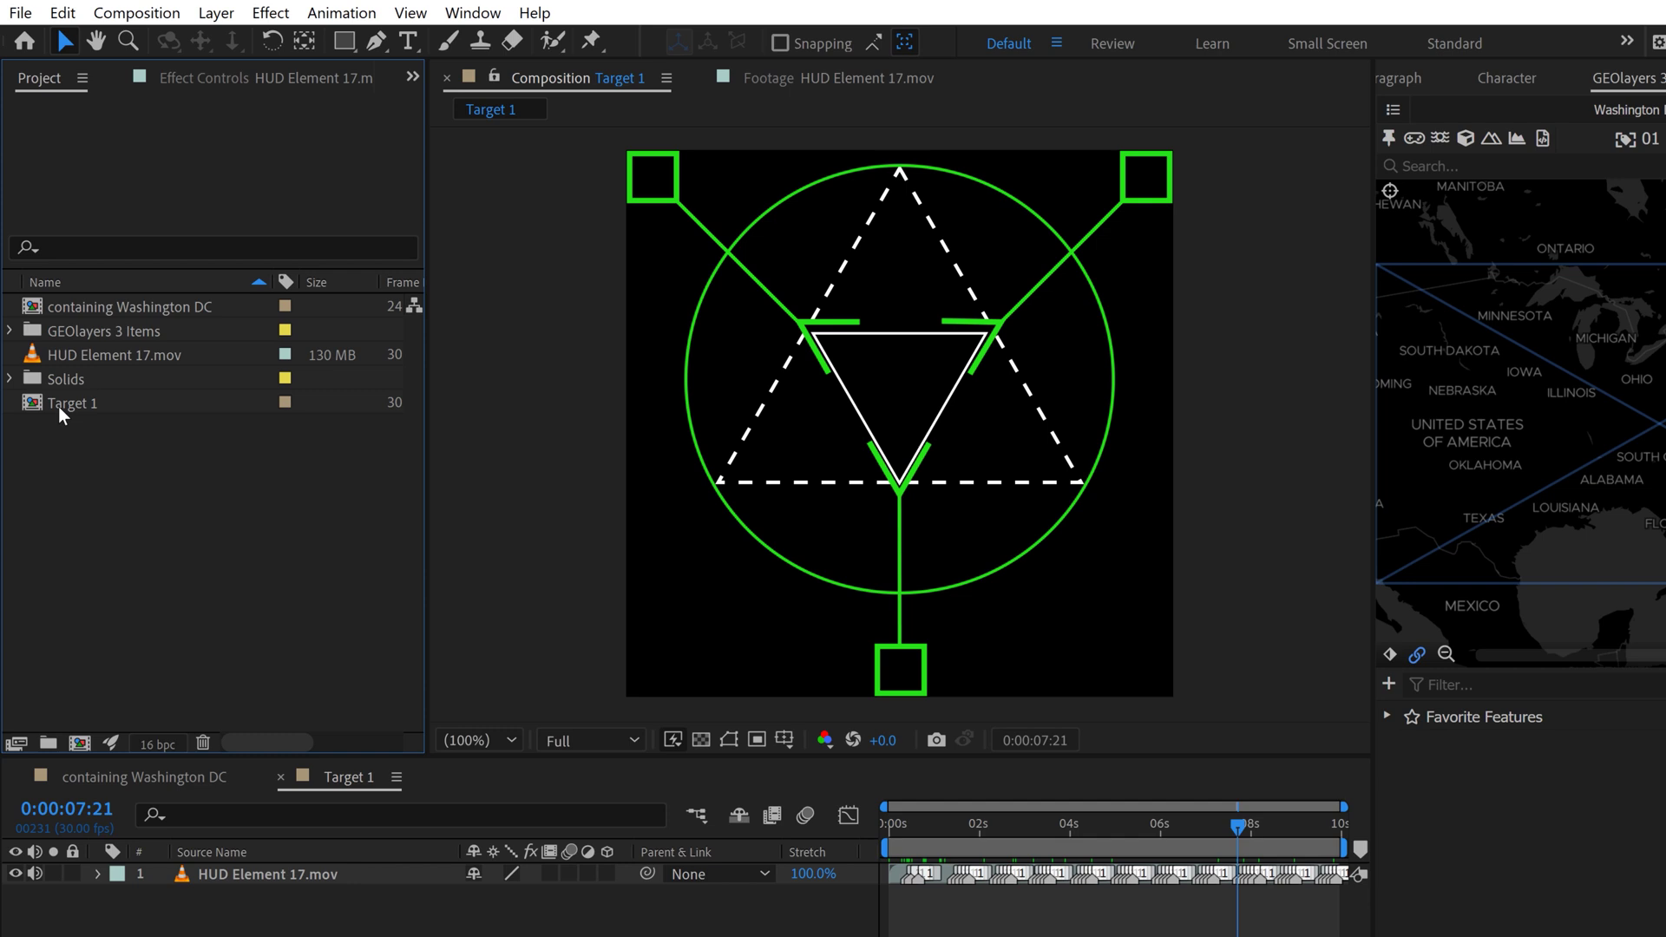
click(59, 345)
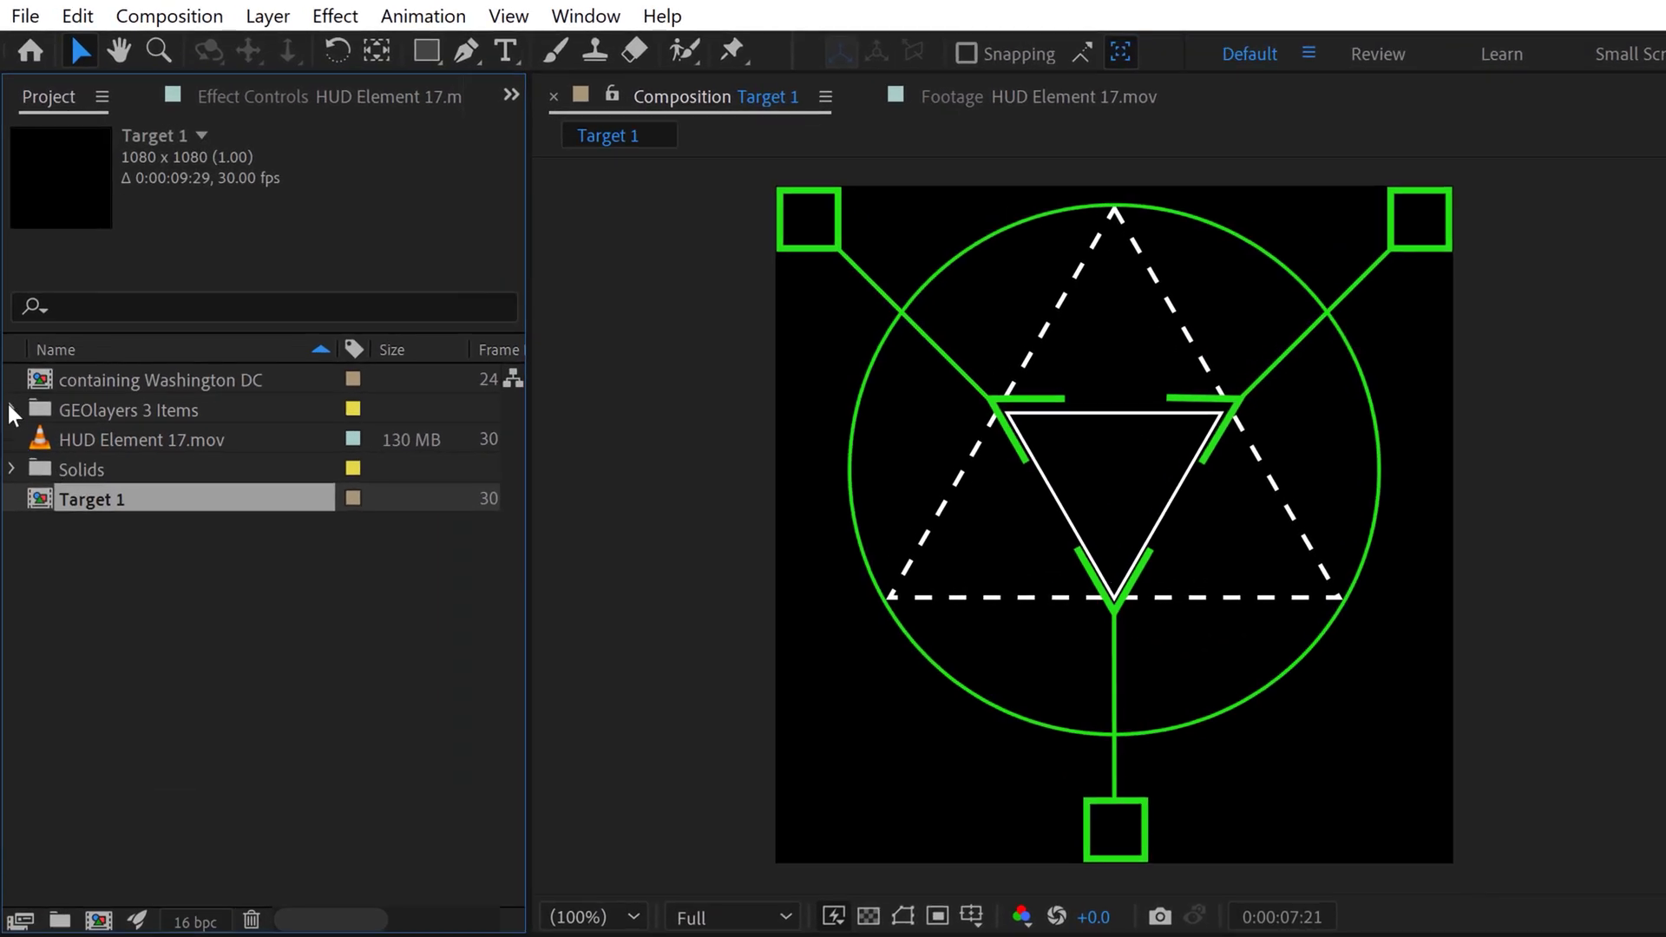
click(8, 283)
drag(87, 653, 151, 469)
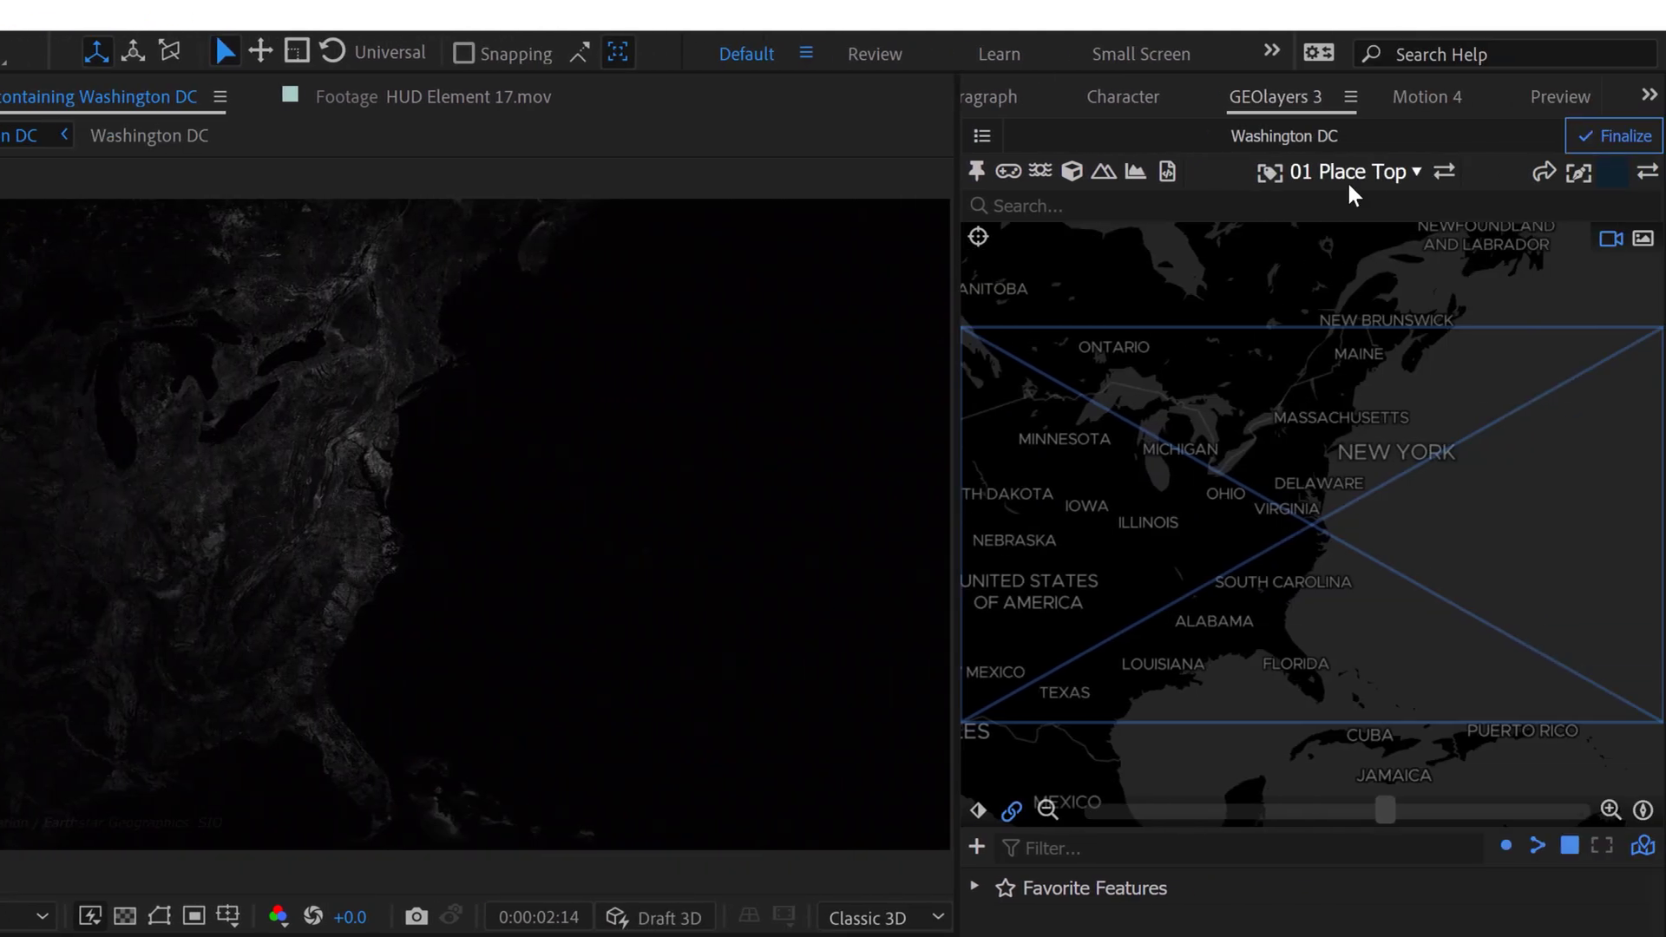
Choose the Target 1 template in GEOlayers 3 and search for Washington.
click(1350, 184)
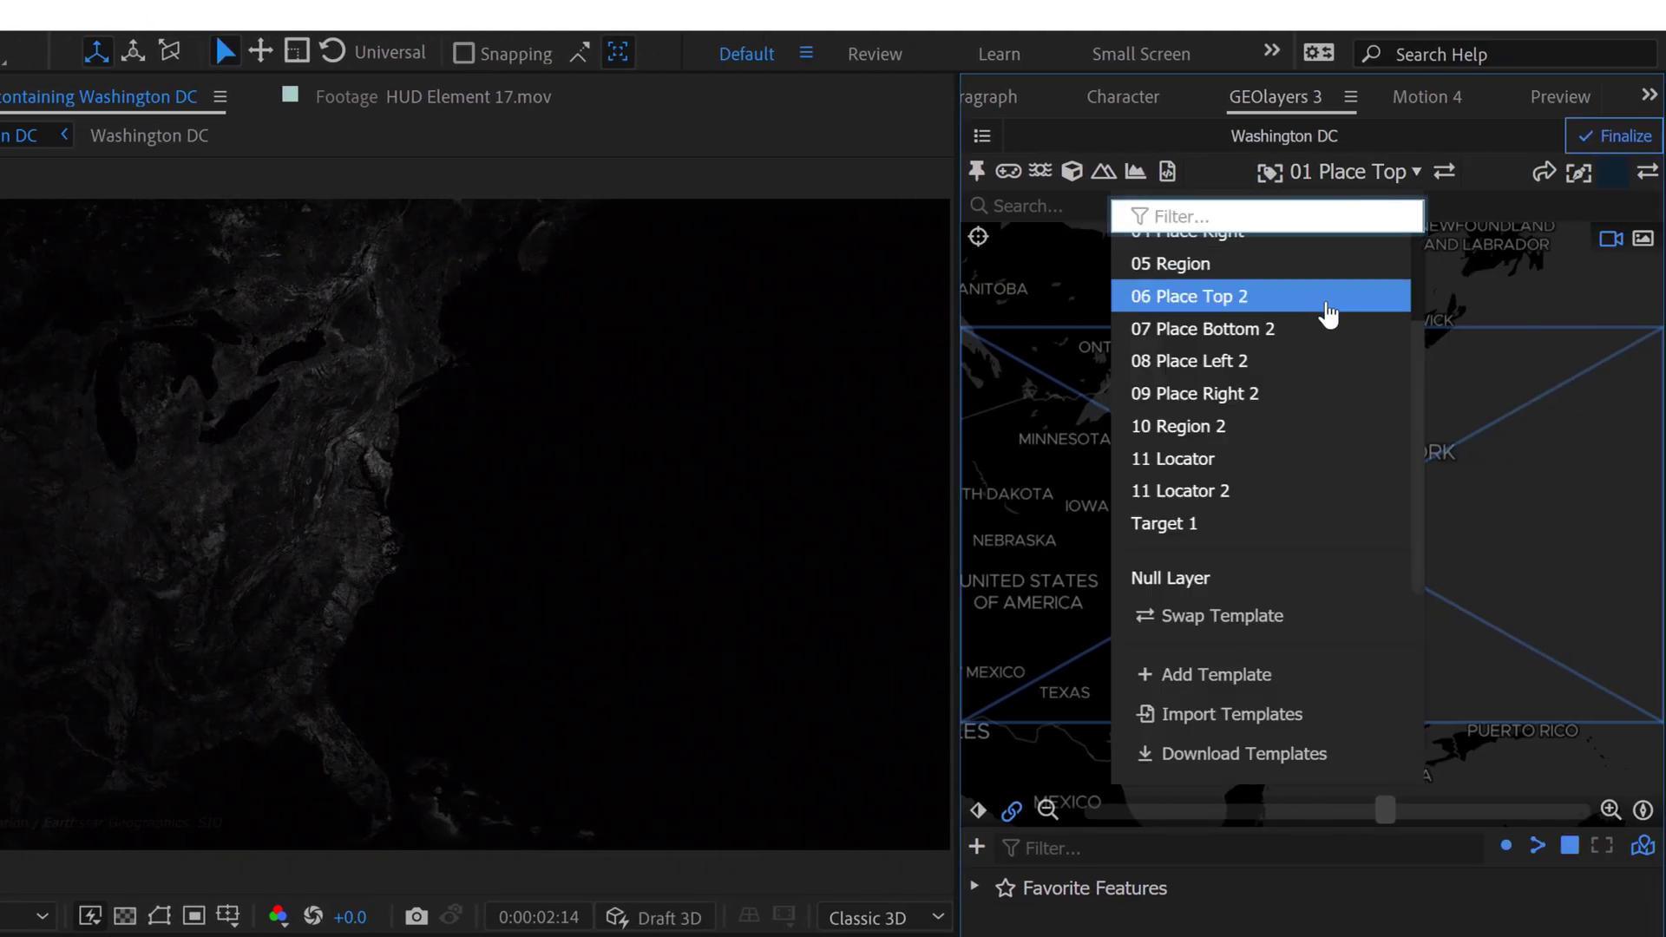
click(1182, 524)
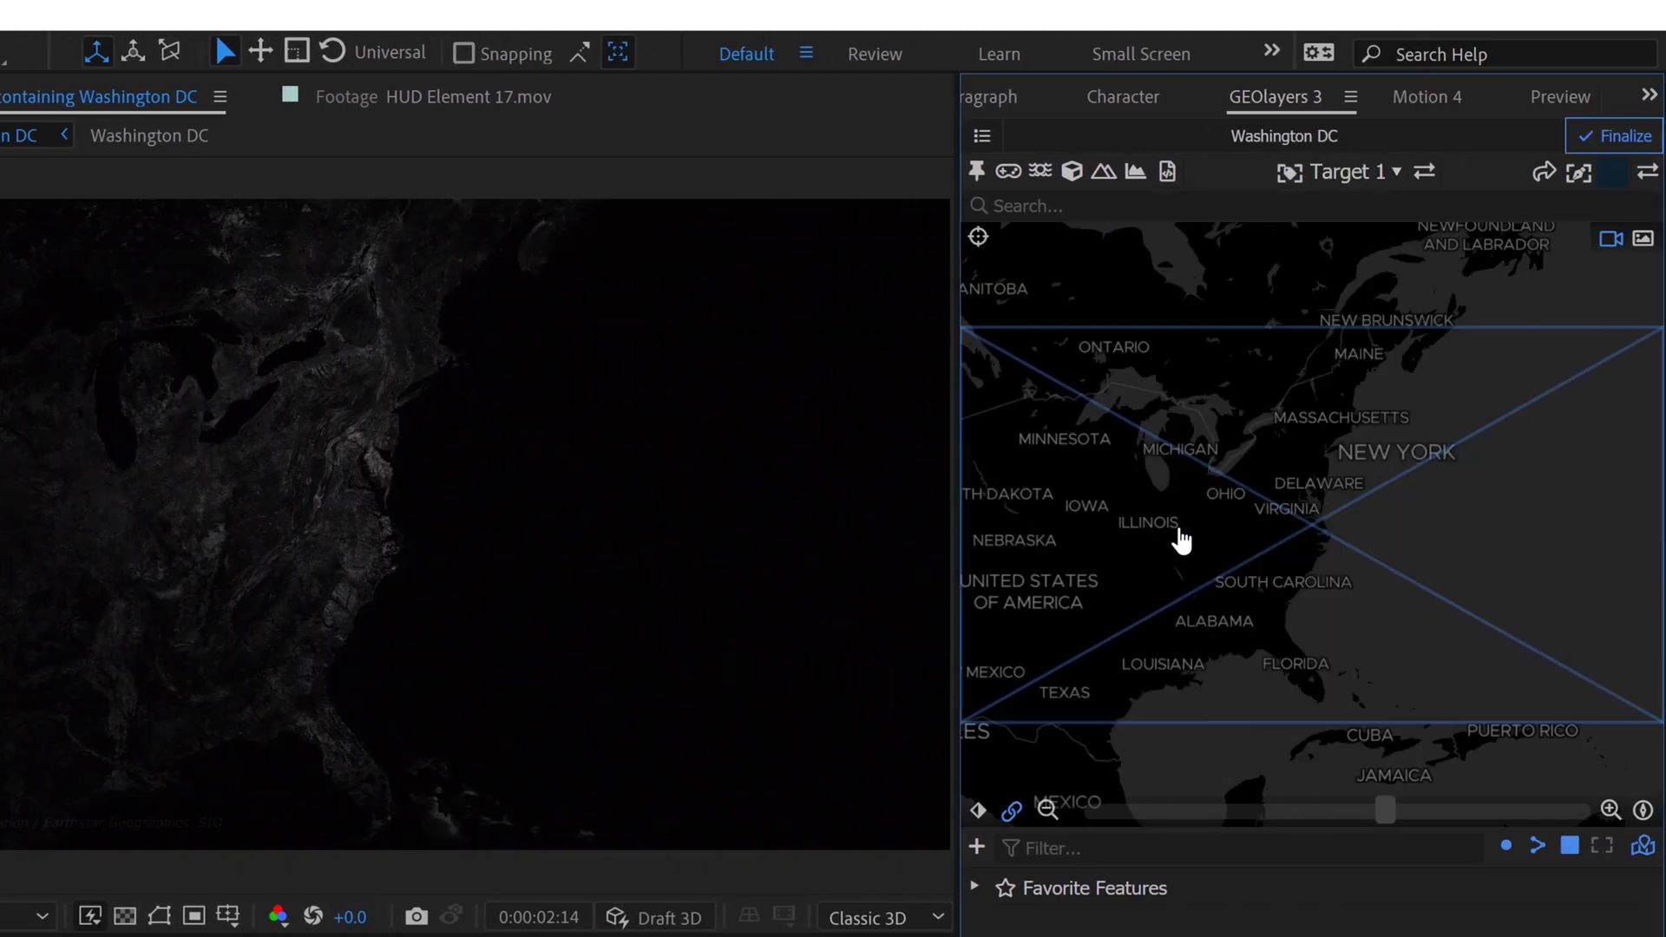
click(1125, 206)
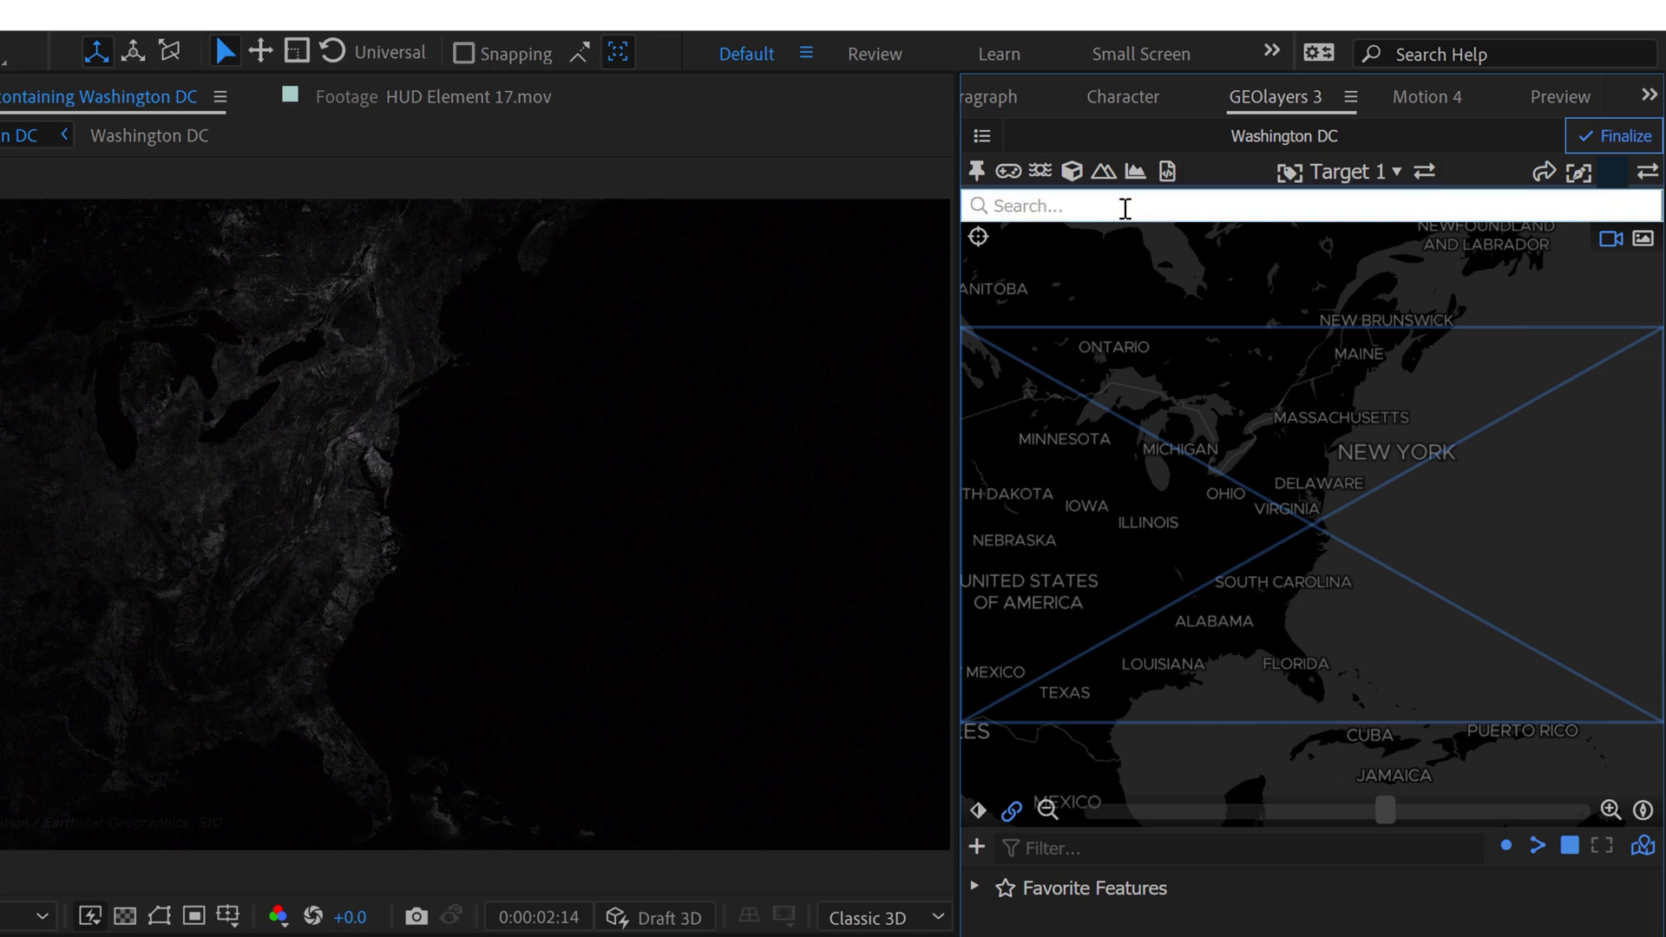
text(washington)
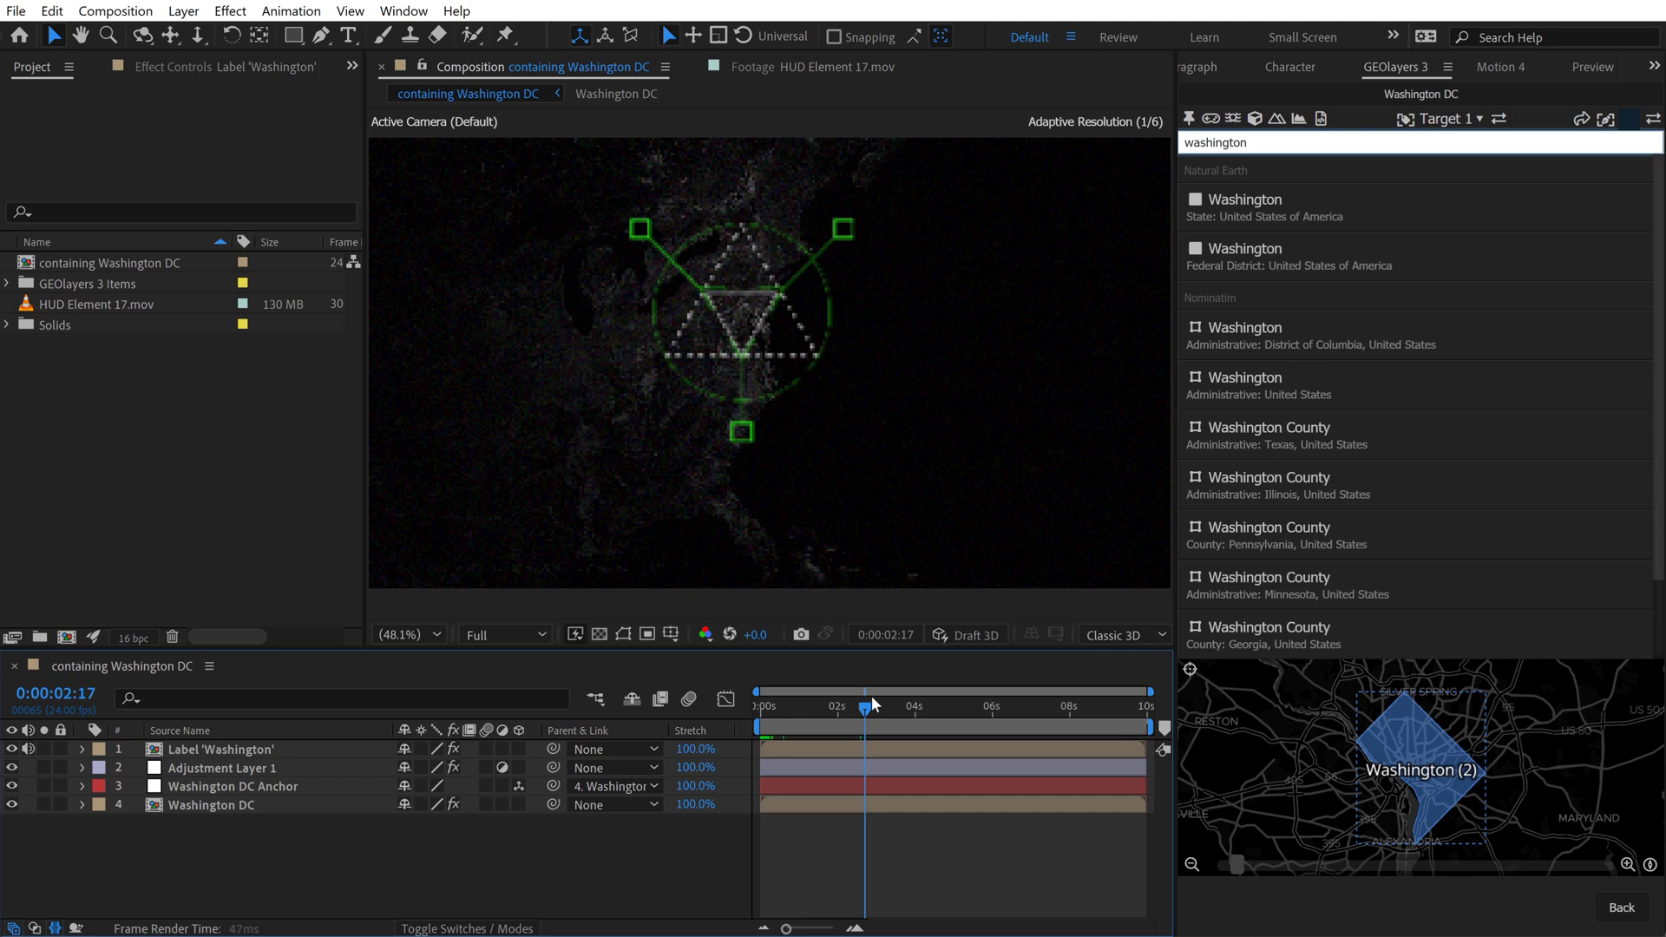
Set the Label 'Washington' layer's Scale to 15% and check it at a later frame.
click(262, 750)
key(s)
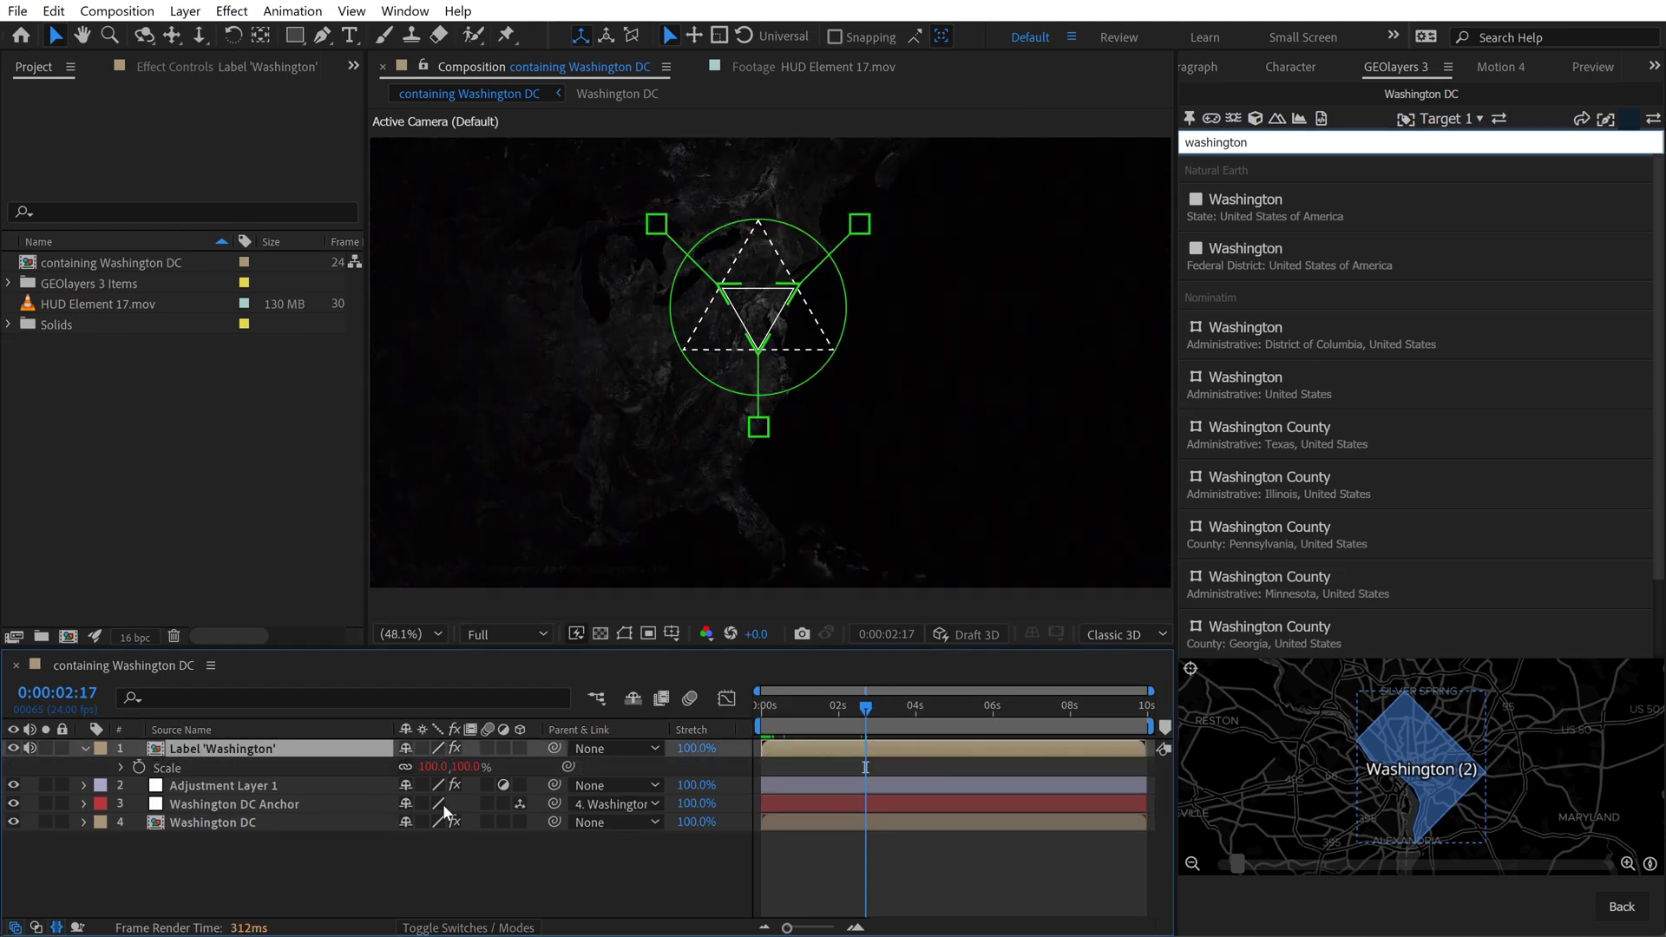
drag(436, 767, 431, 767)
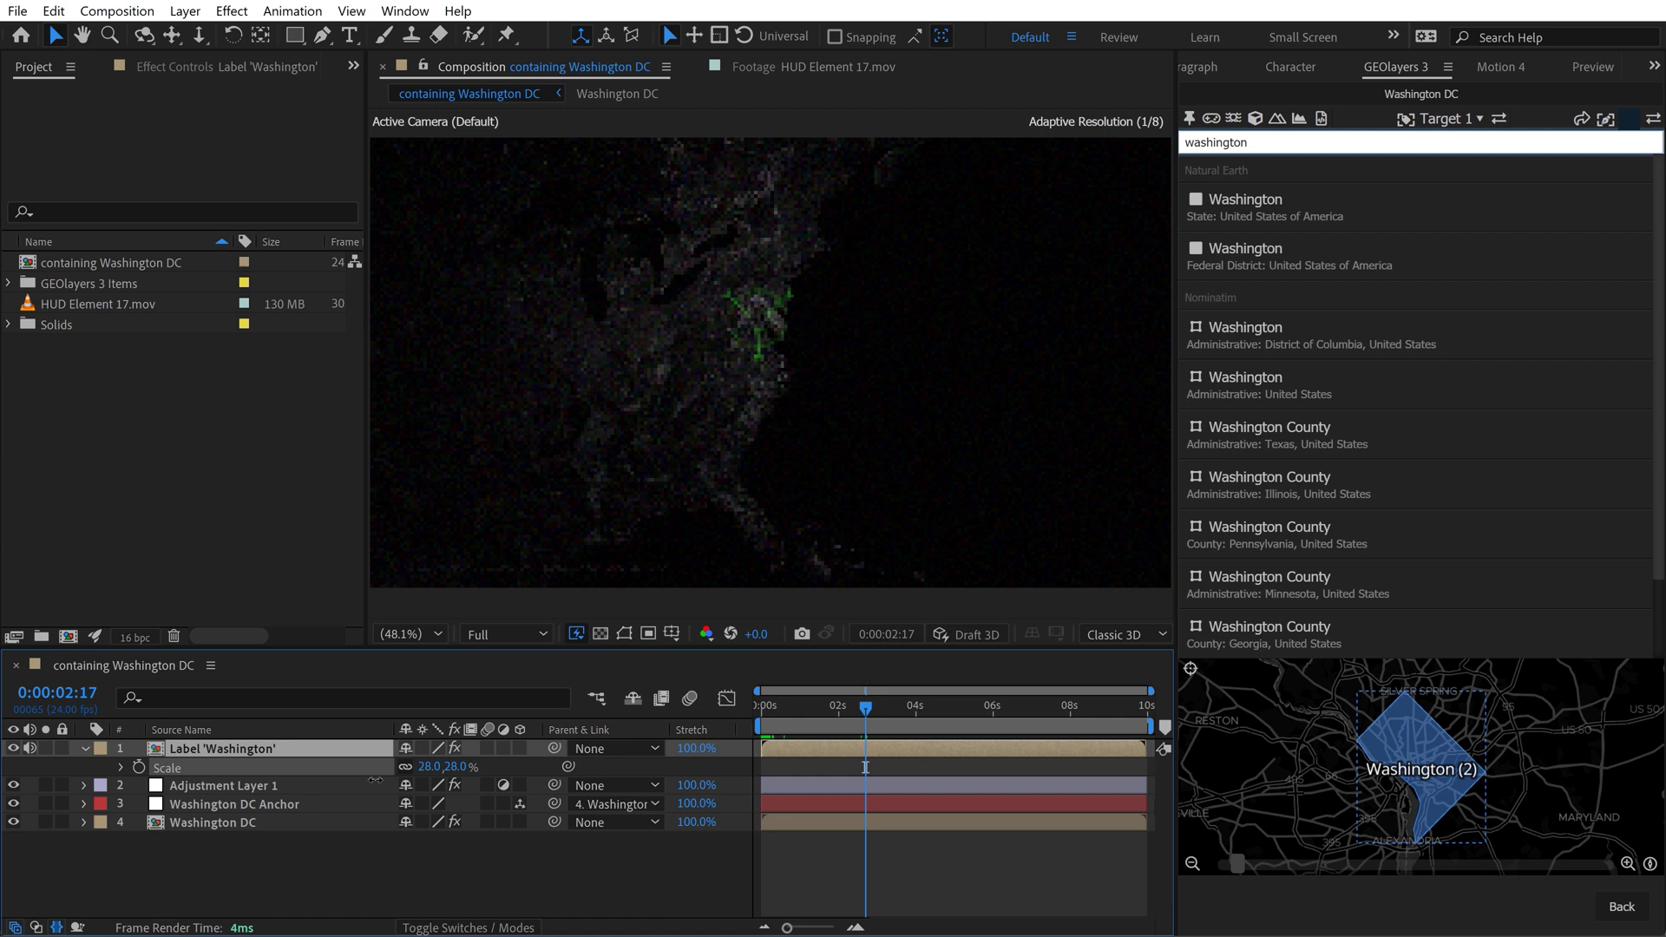
click(429, 766)
text(15)
key(Return)
click(1010, 690)
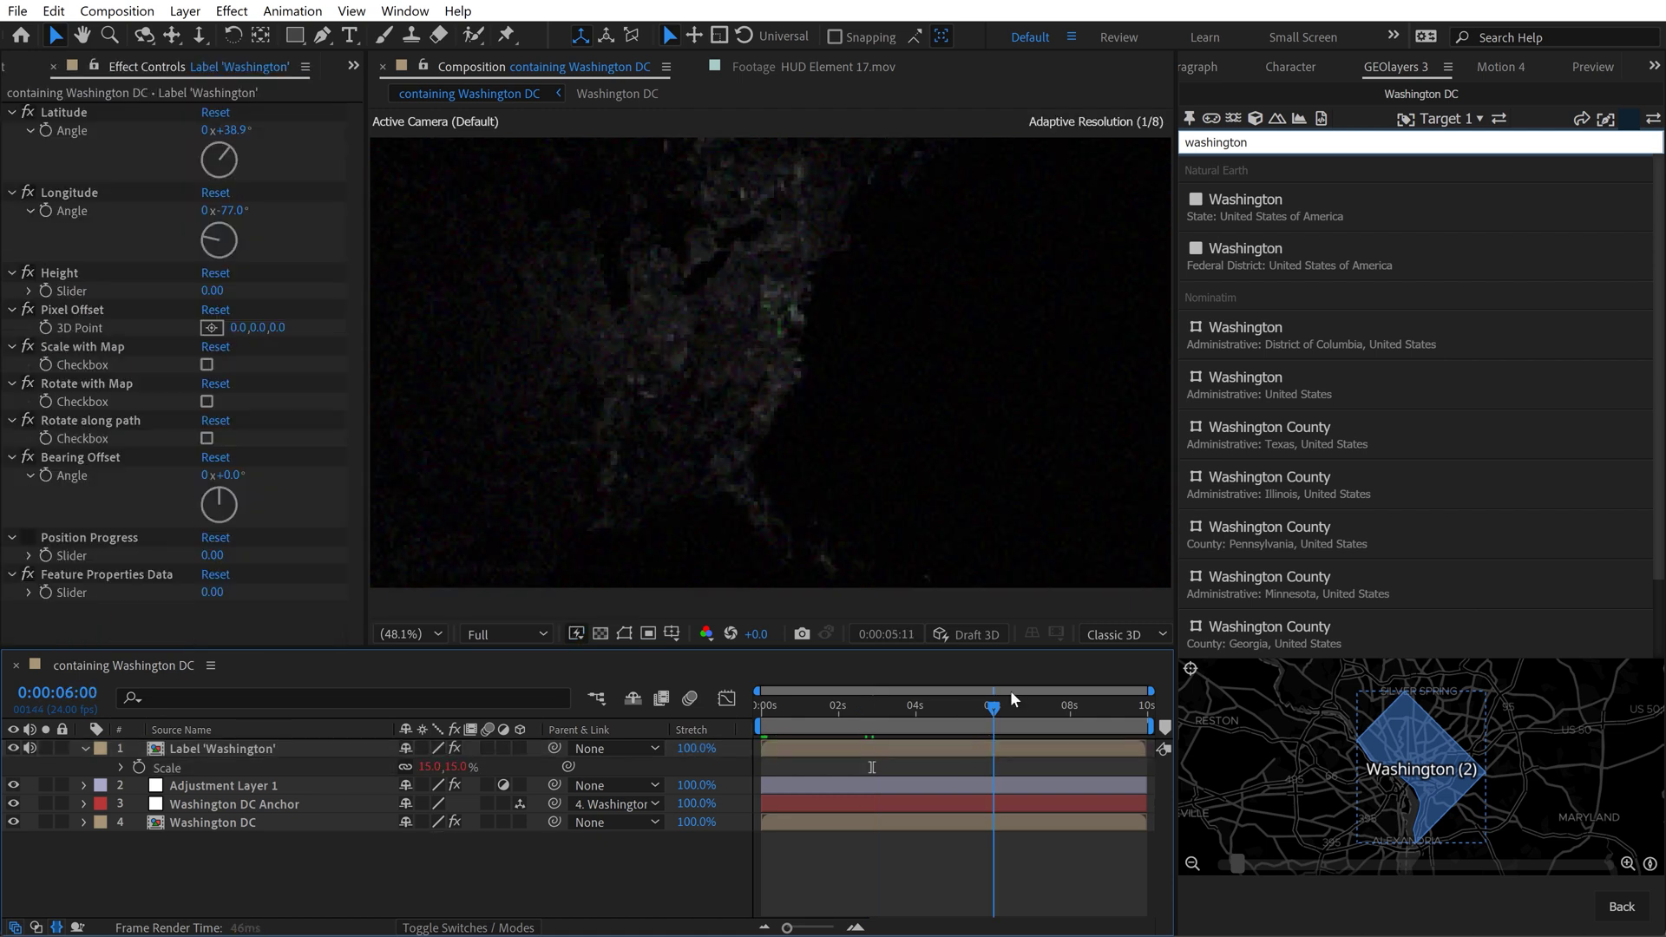
Enable Scale with Map and 3D Layer on Label 'Washington', leaving Rotate with Map unchecked.
click(224, 747)
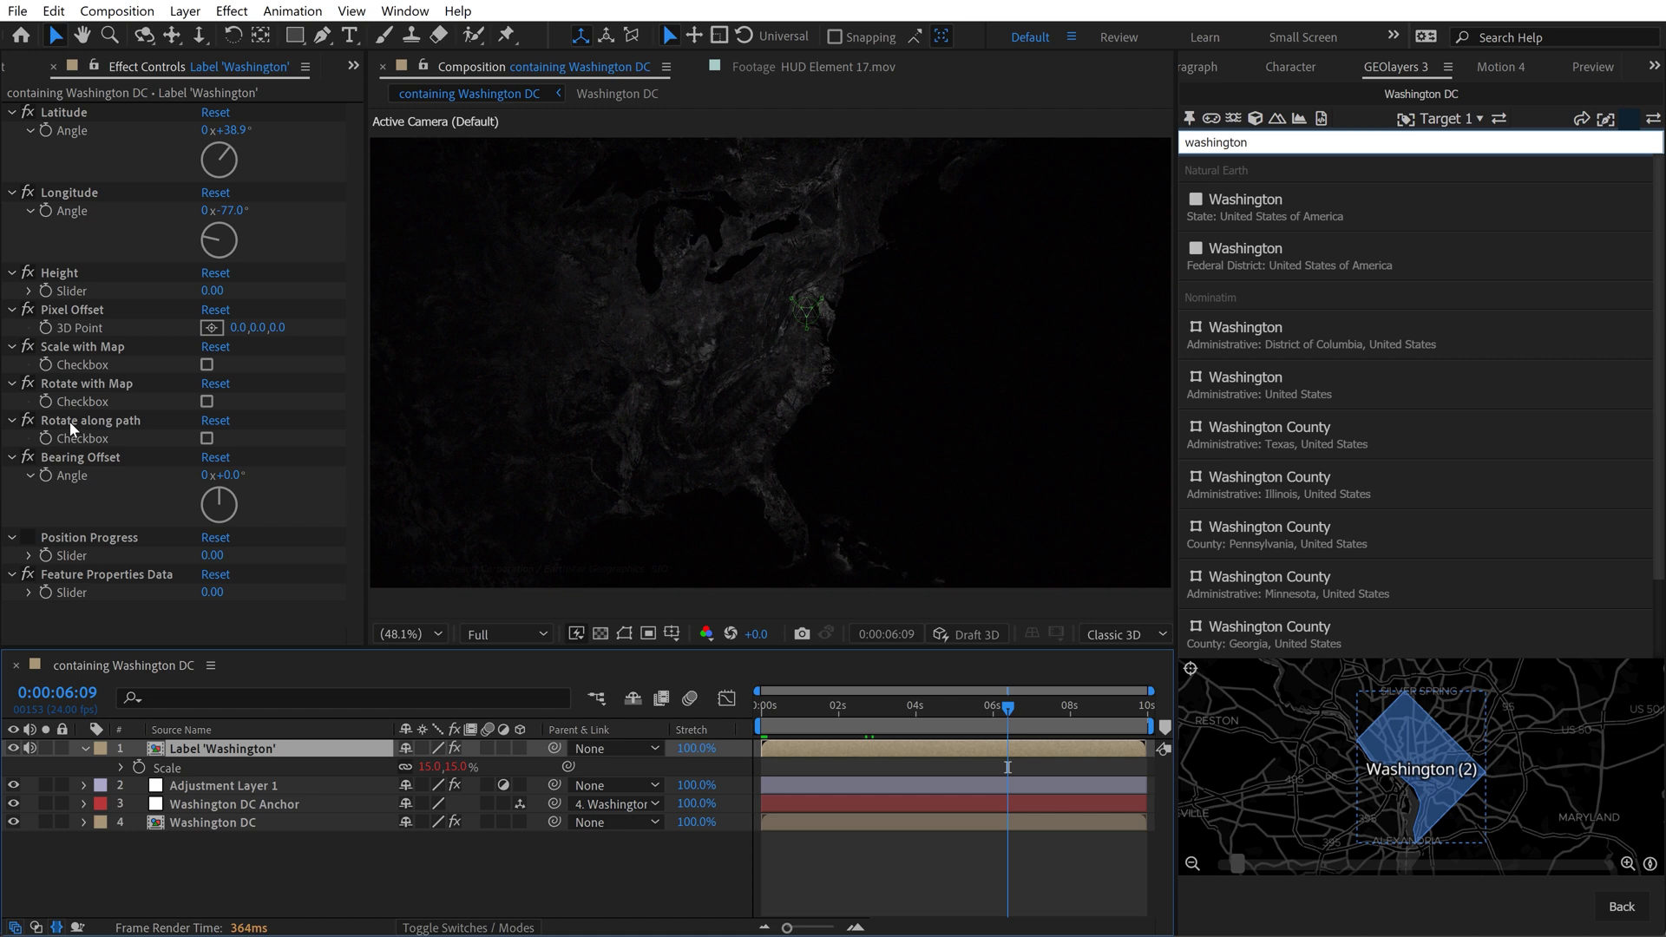
click(70, 345)
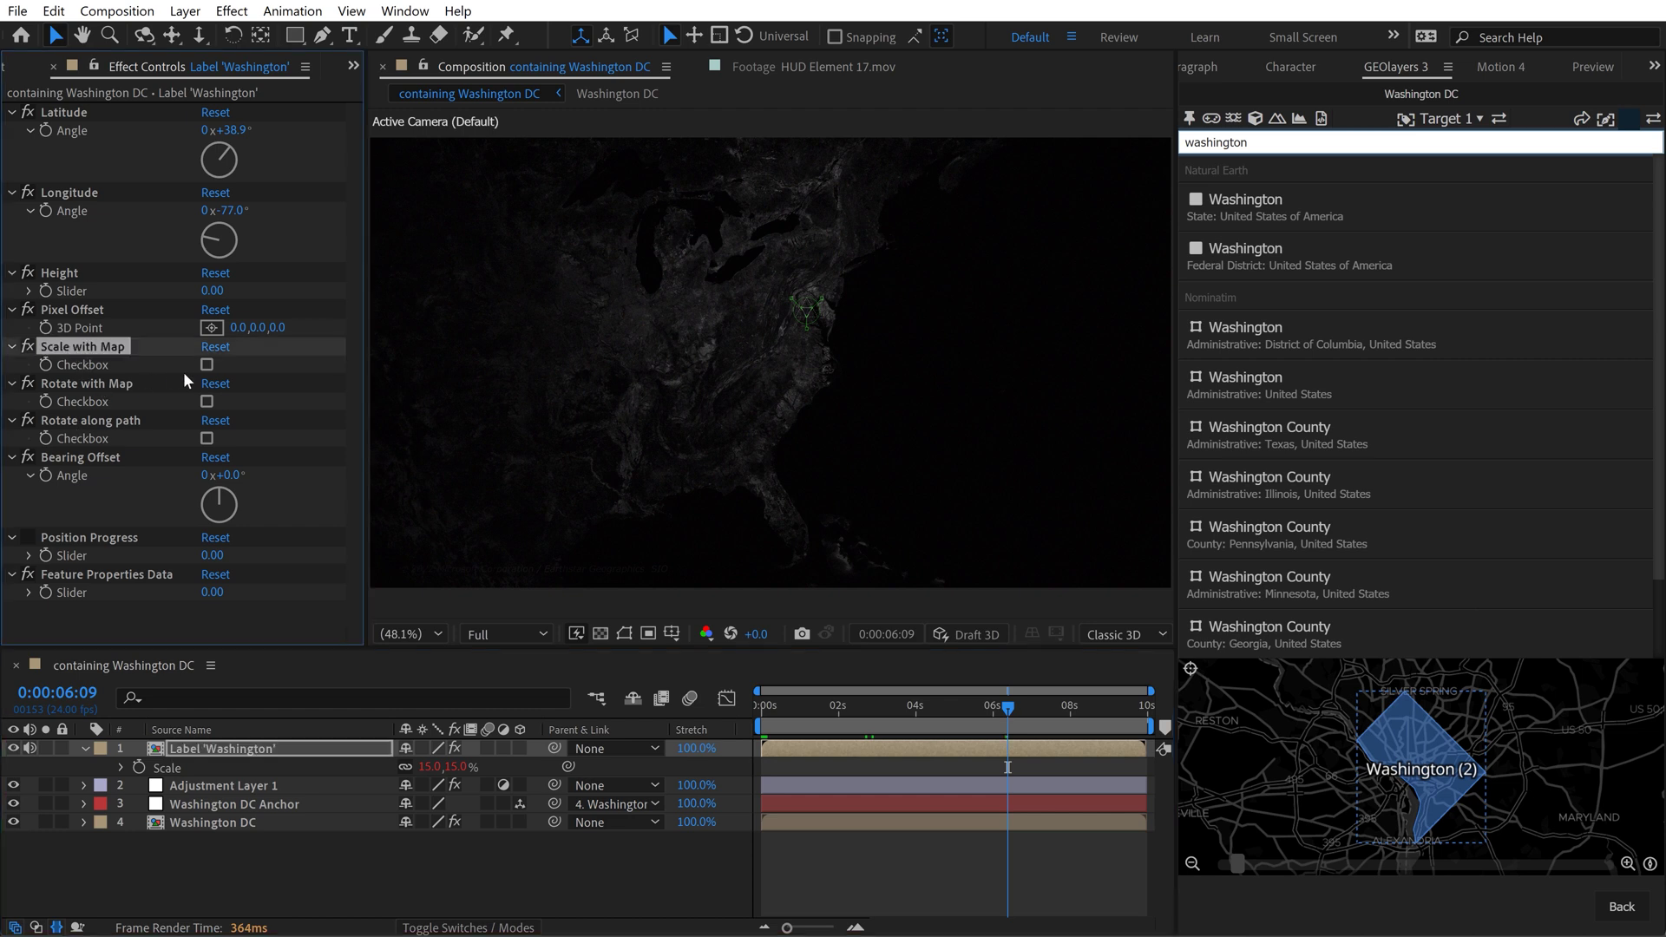
click(207, 365)
click(207, 401)
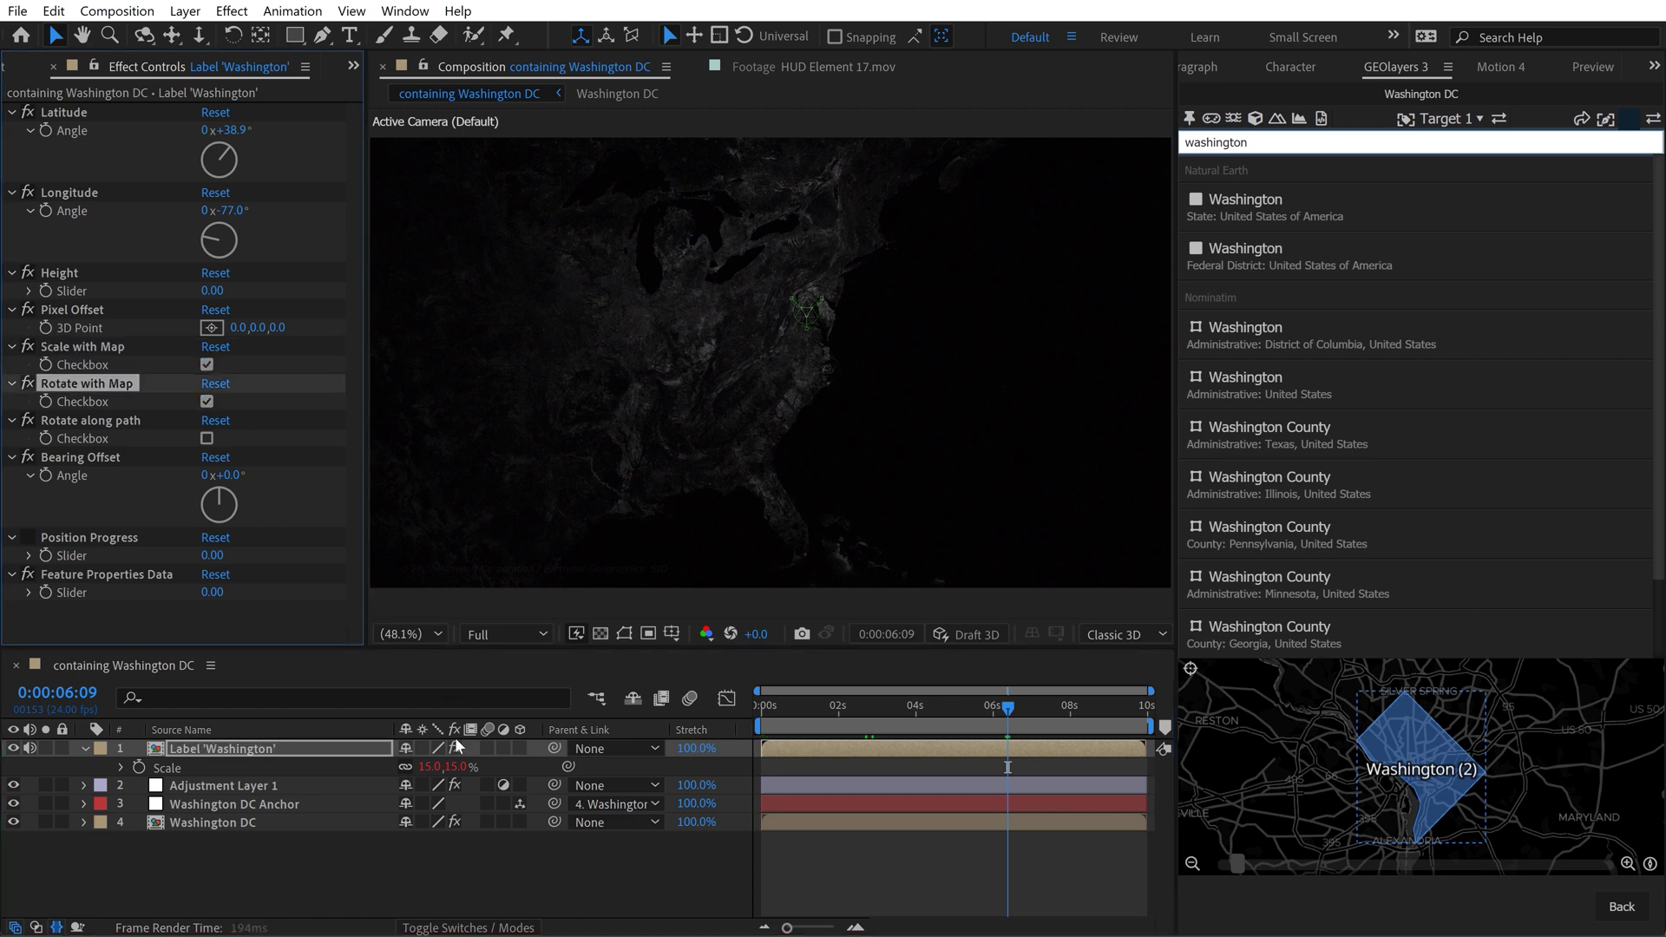
click(519, 747)
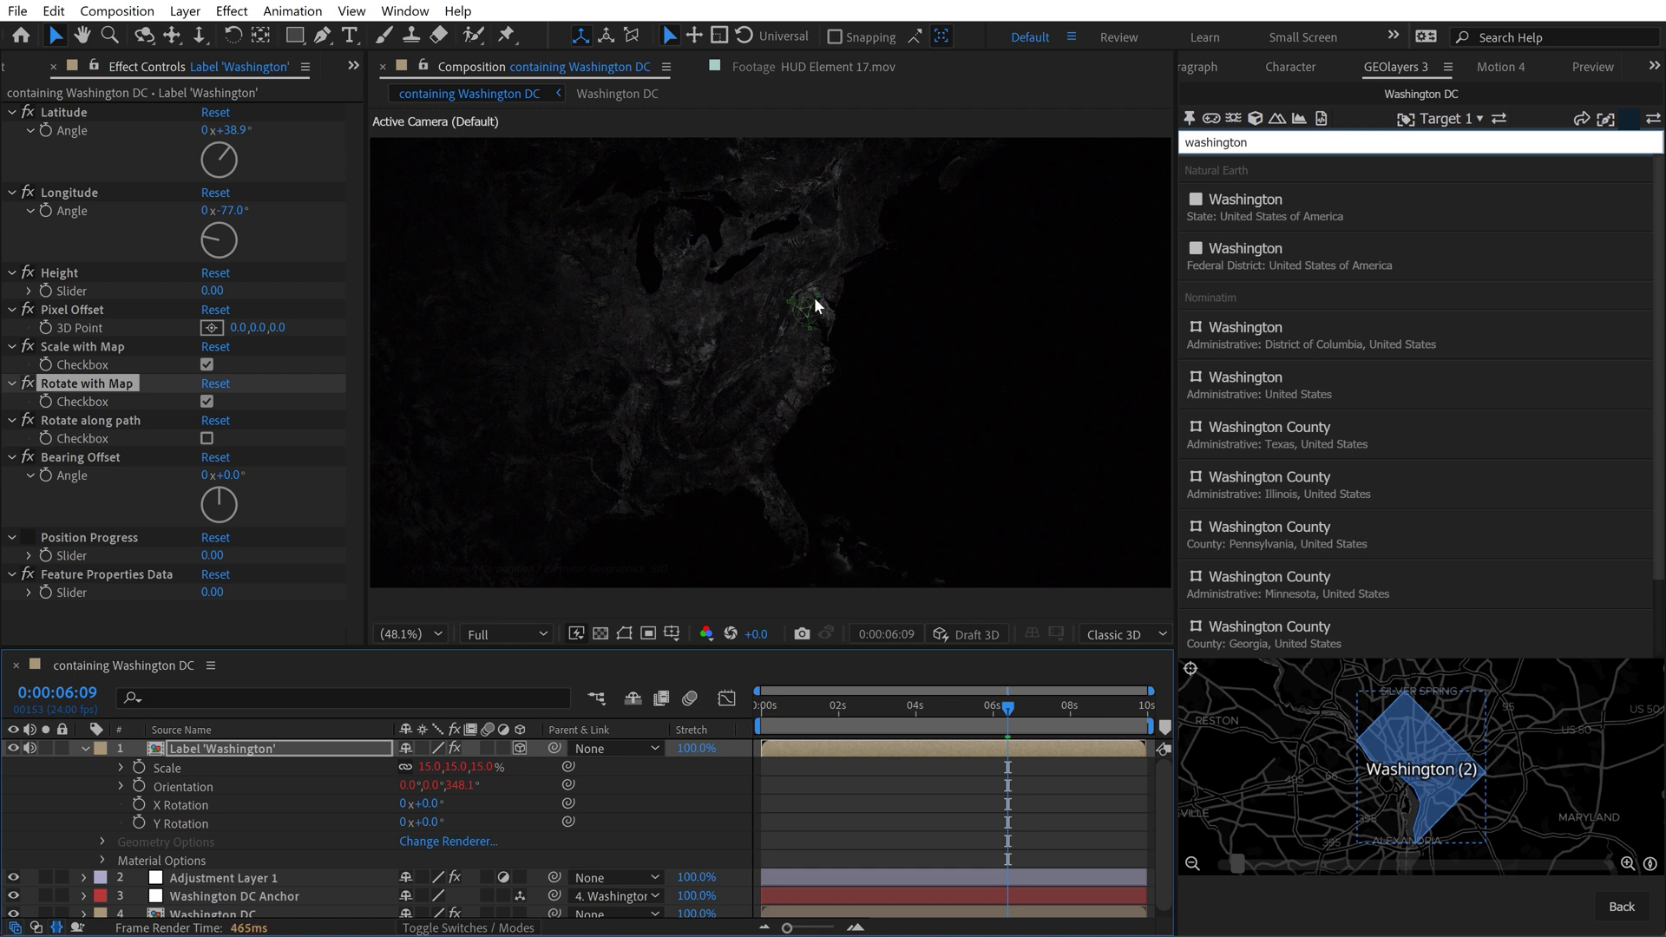
click(206, 401)
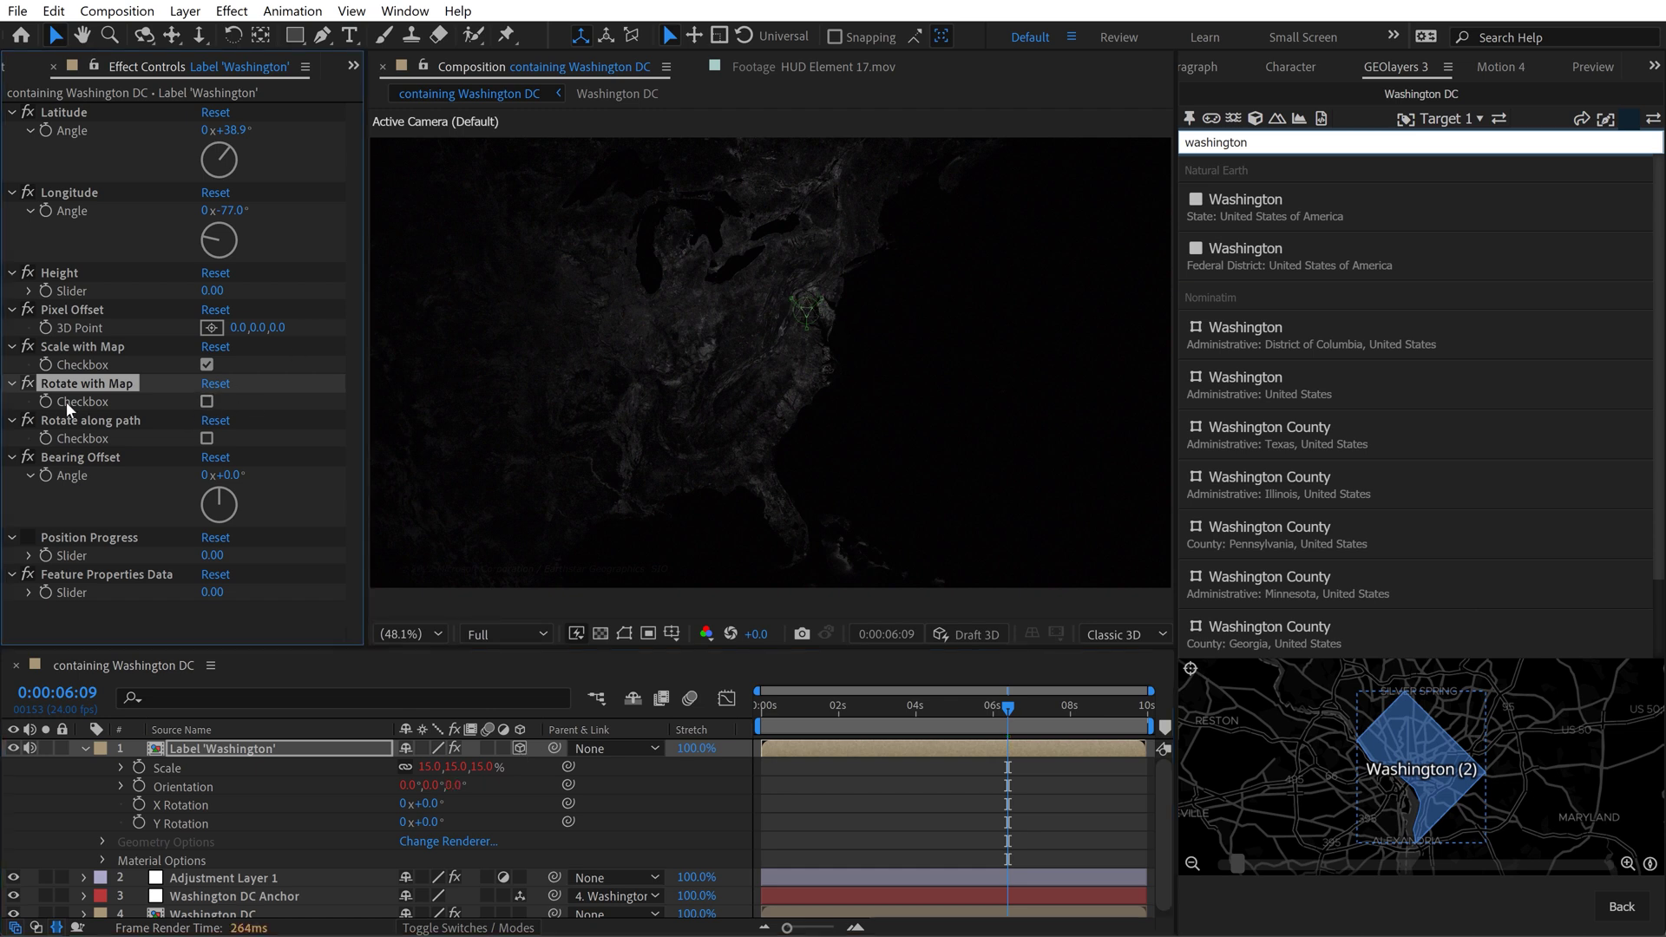
click(85, 748)
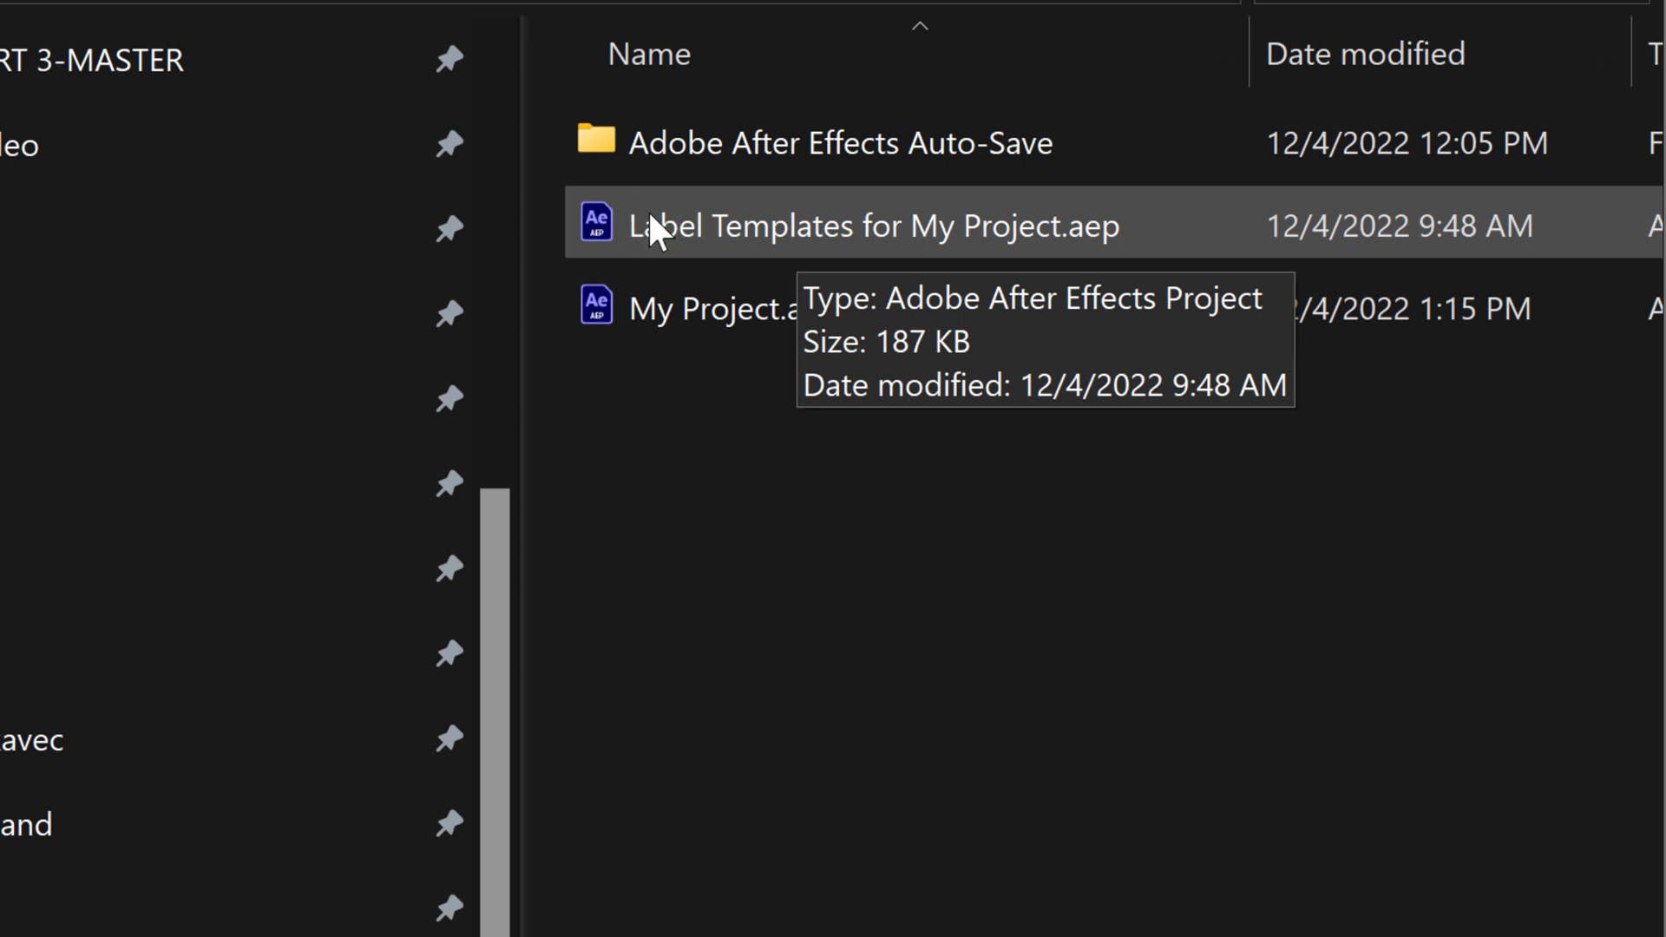
Open Label Templates for My Project.aep from File Explorer into After Effects.
double_click(754, 224)
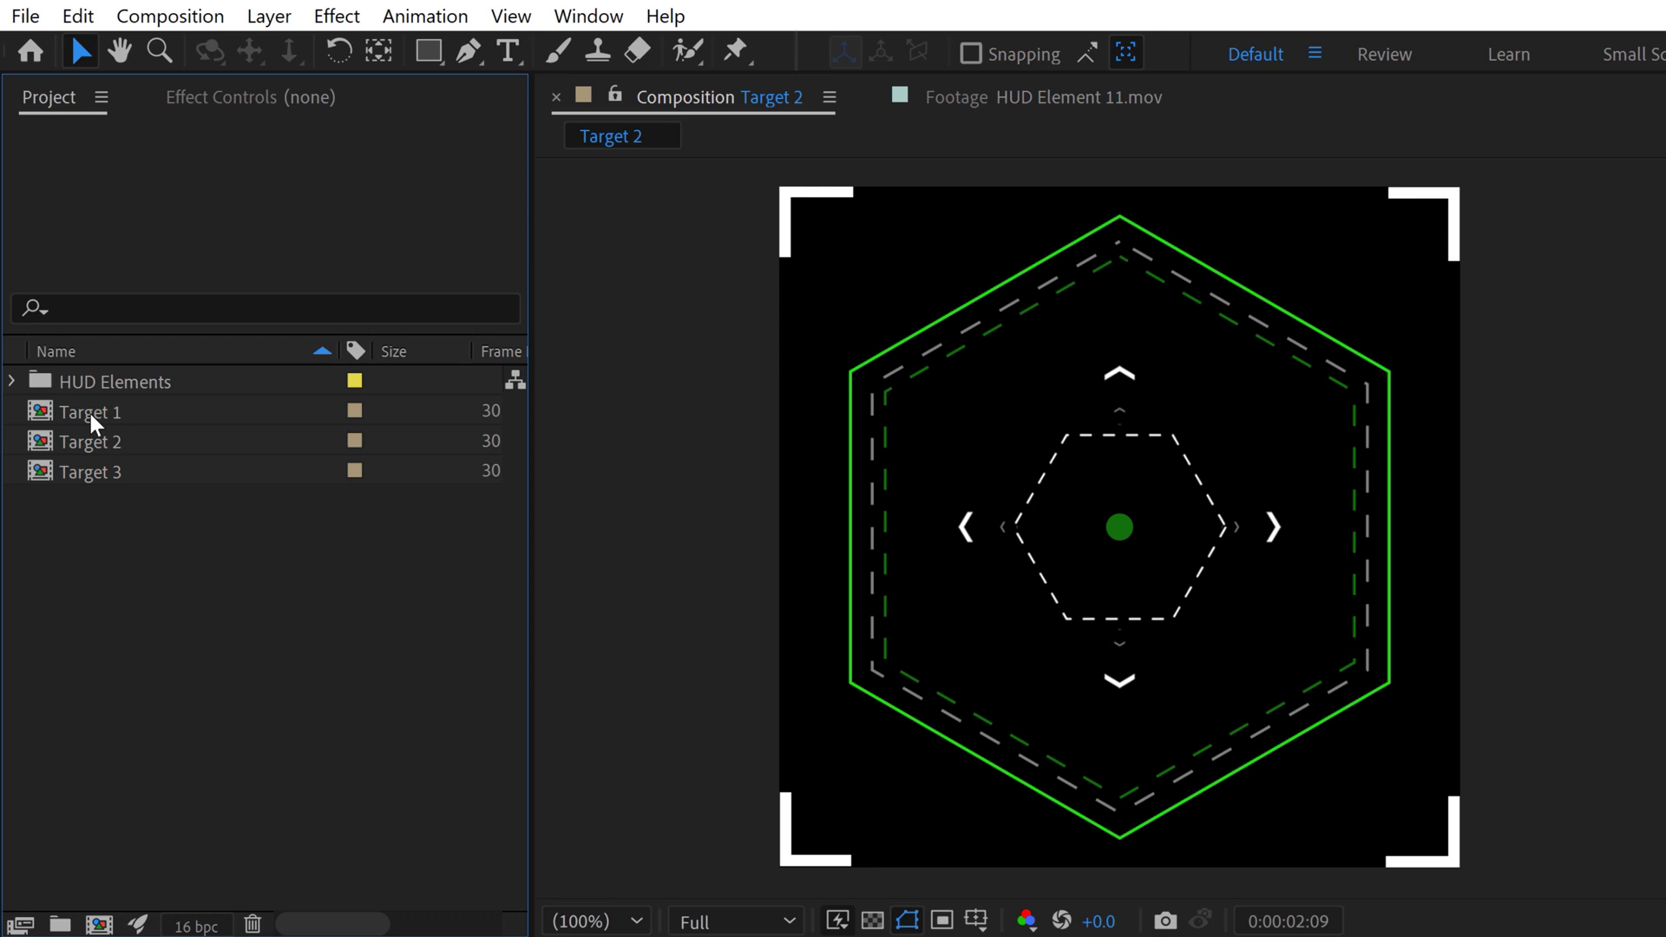
Open the Target 1, Target 2 and Target 3 comps in turn, ending on Target 3.
click(89, 414)
double_click(89, 414)
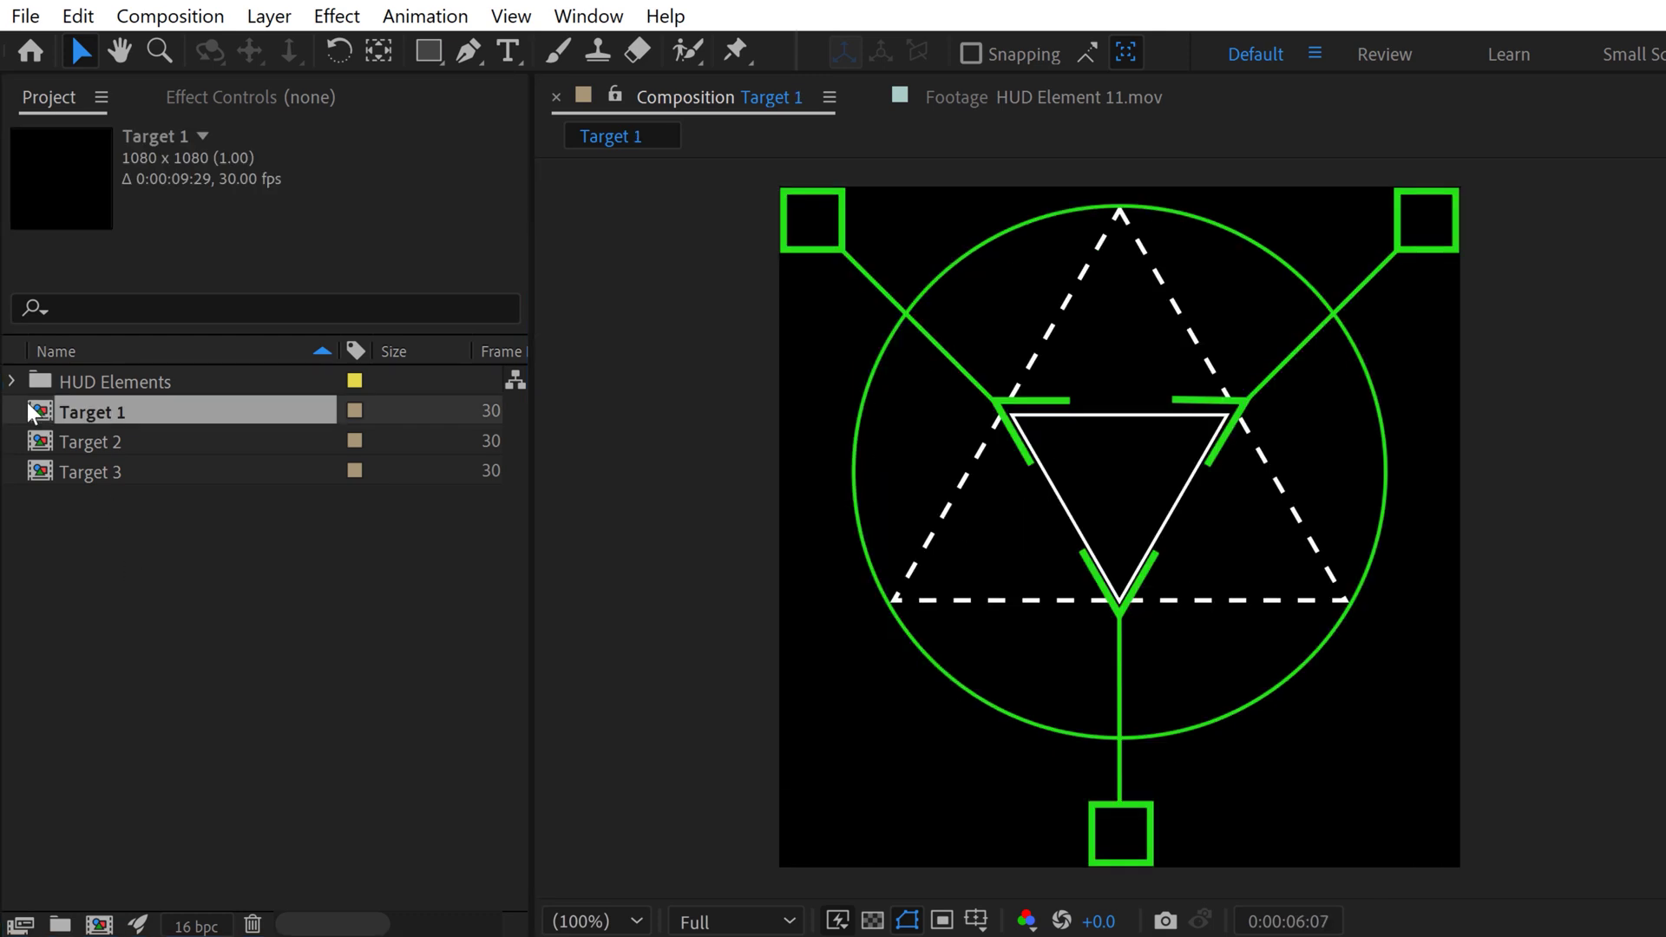
click(12, 381)
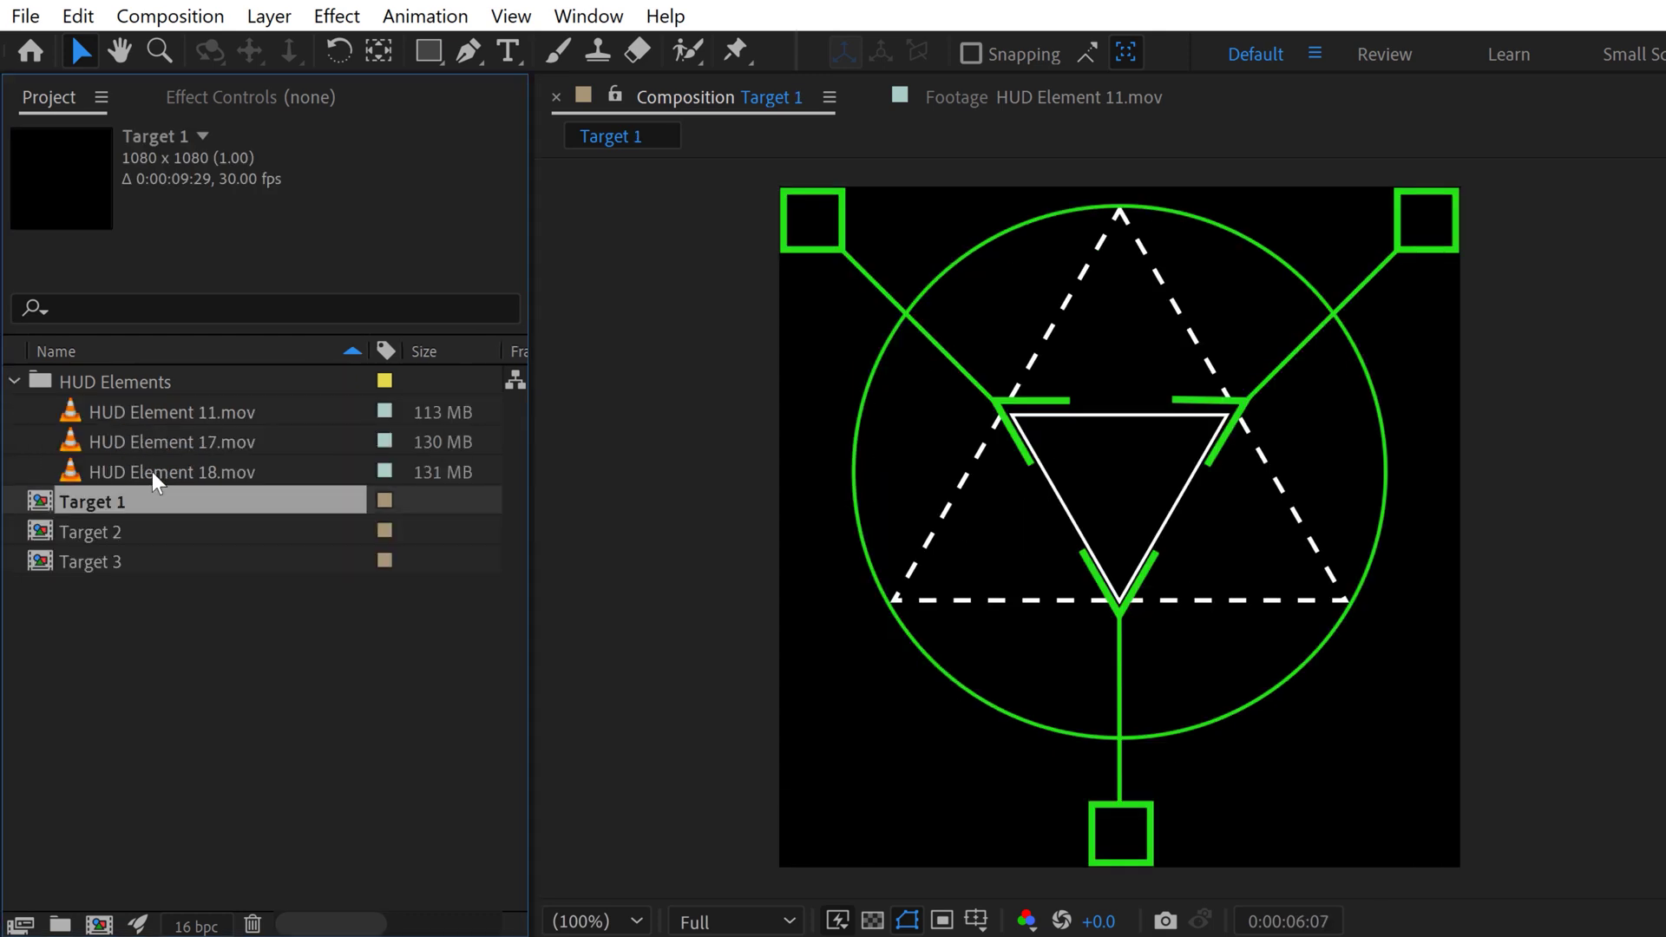
click(12, 381)
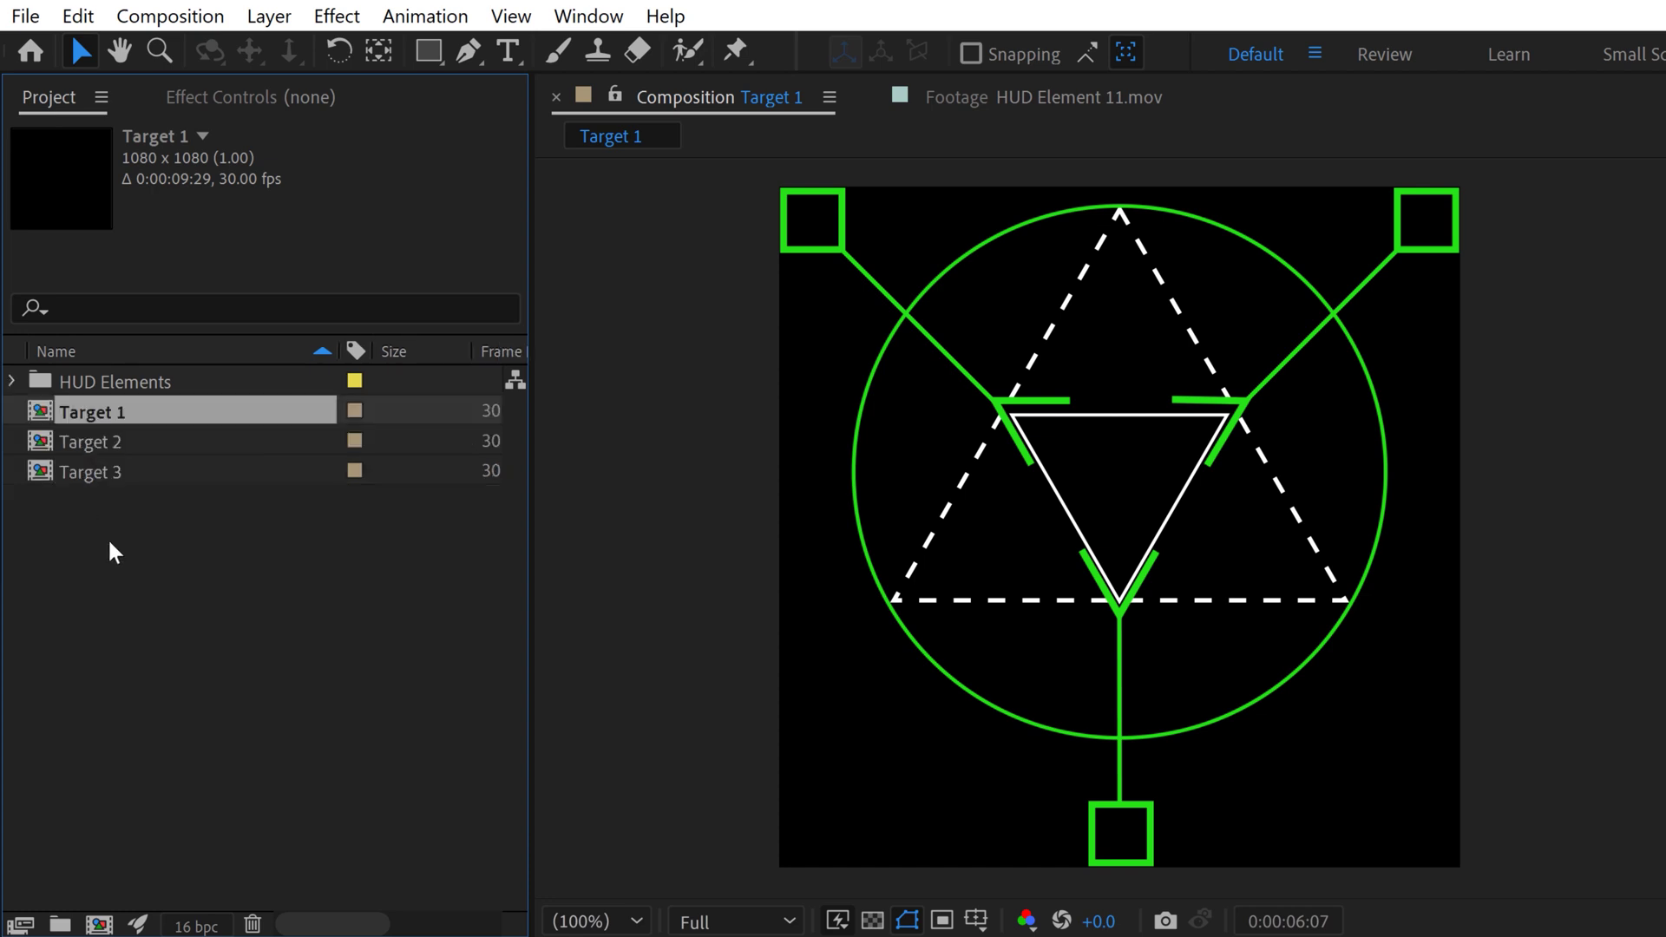
click(92, 442)
double_click(94, 446)
double_click(80, 474)
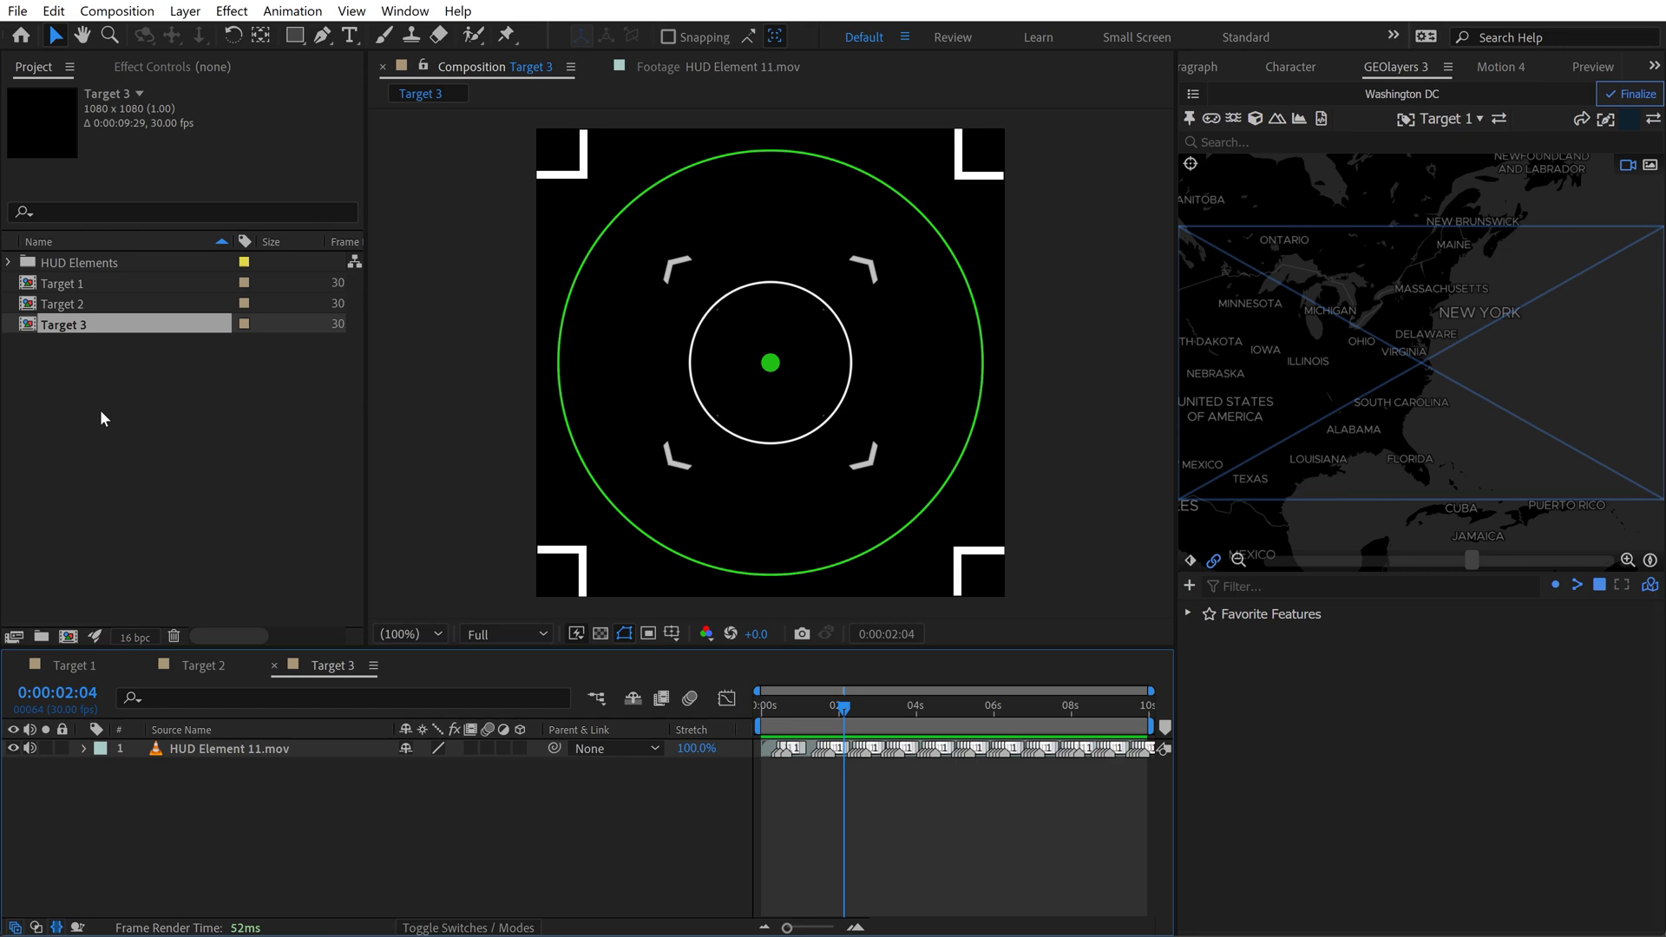
click(101, 419)
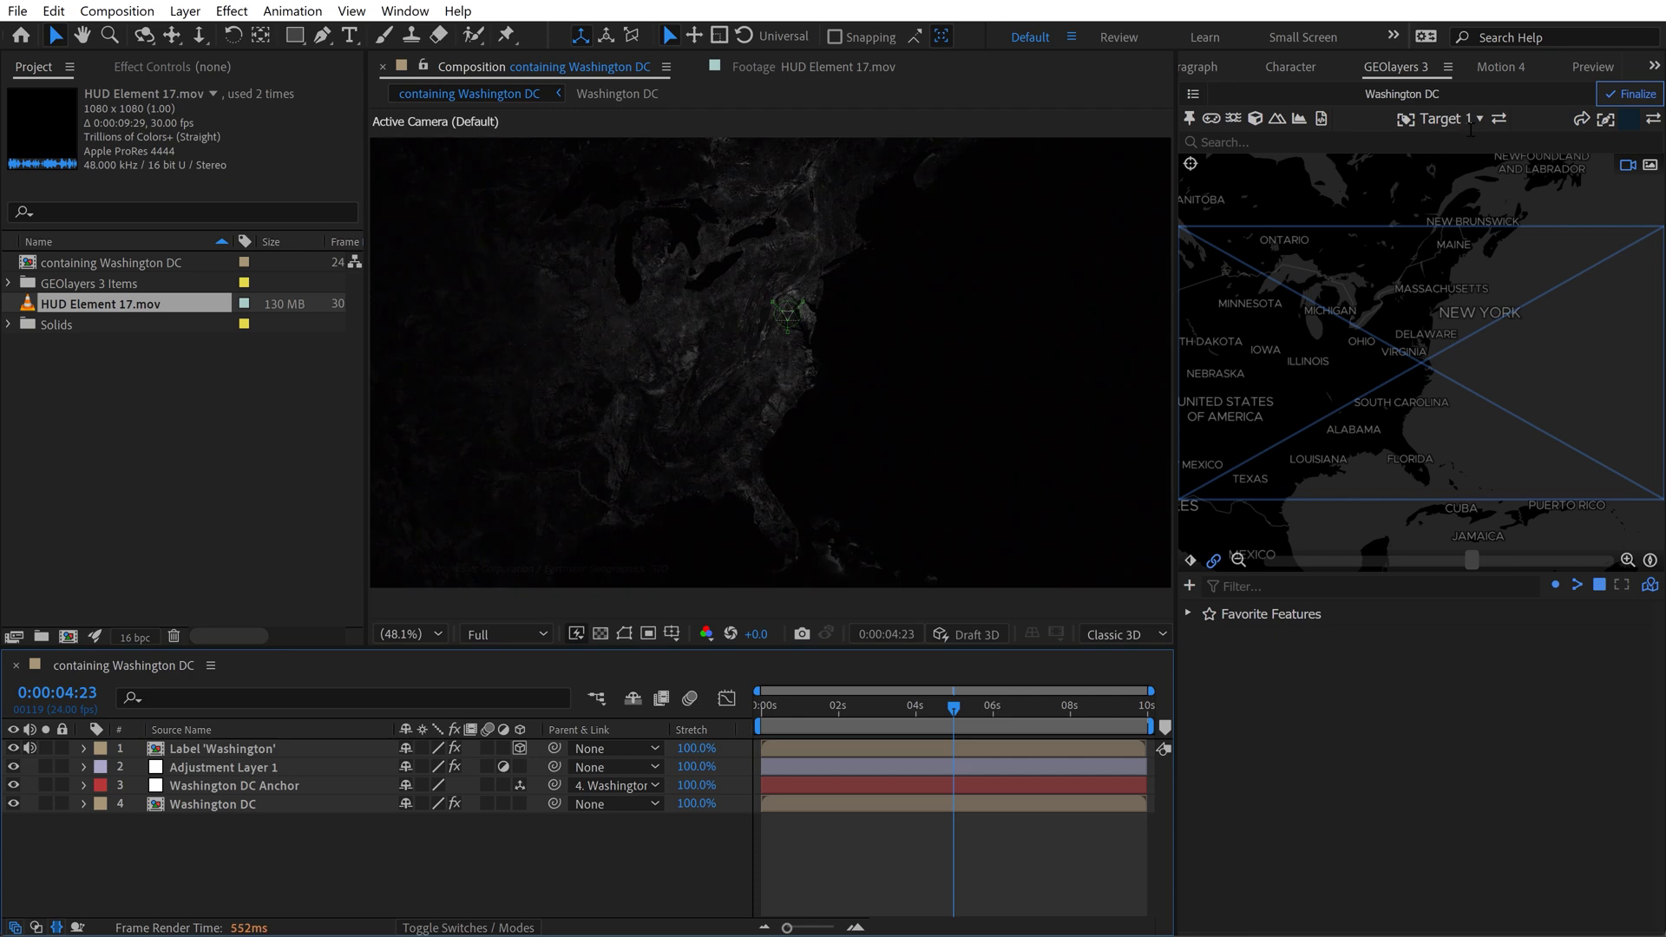
Import the templates from Label Templates for My Project.aep into the GEOlayers 3 template list.
click(1469, 120)
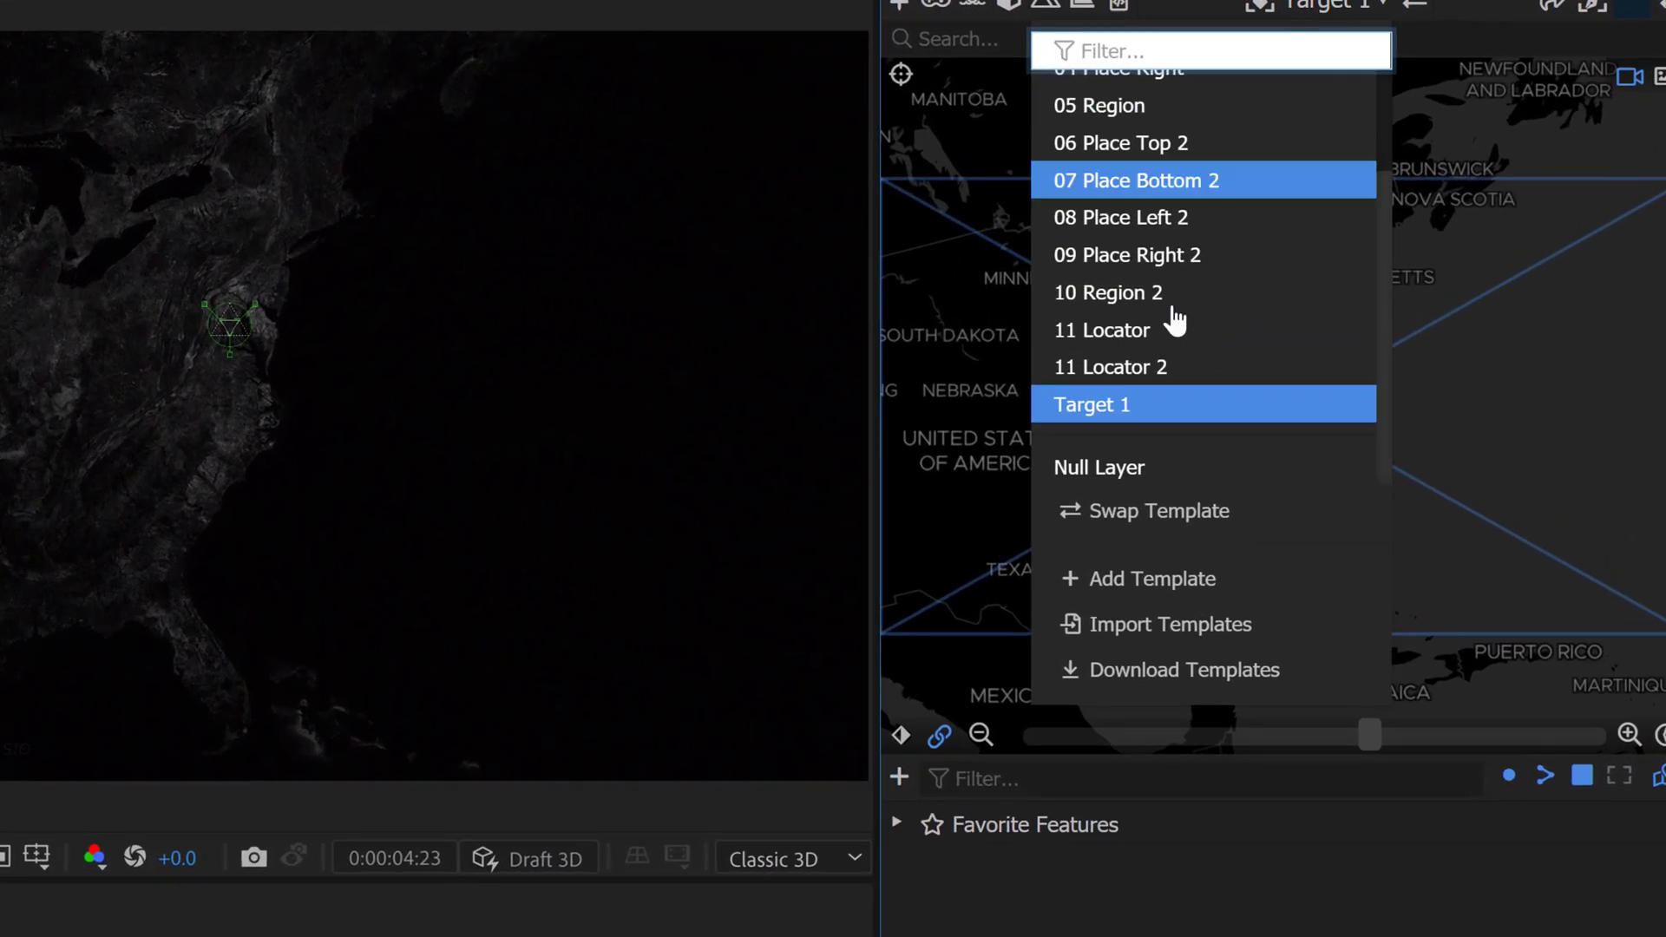
click(1231, 633)
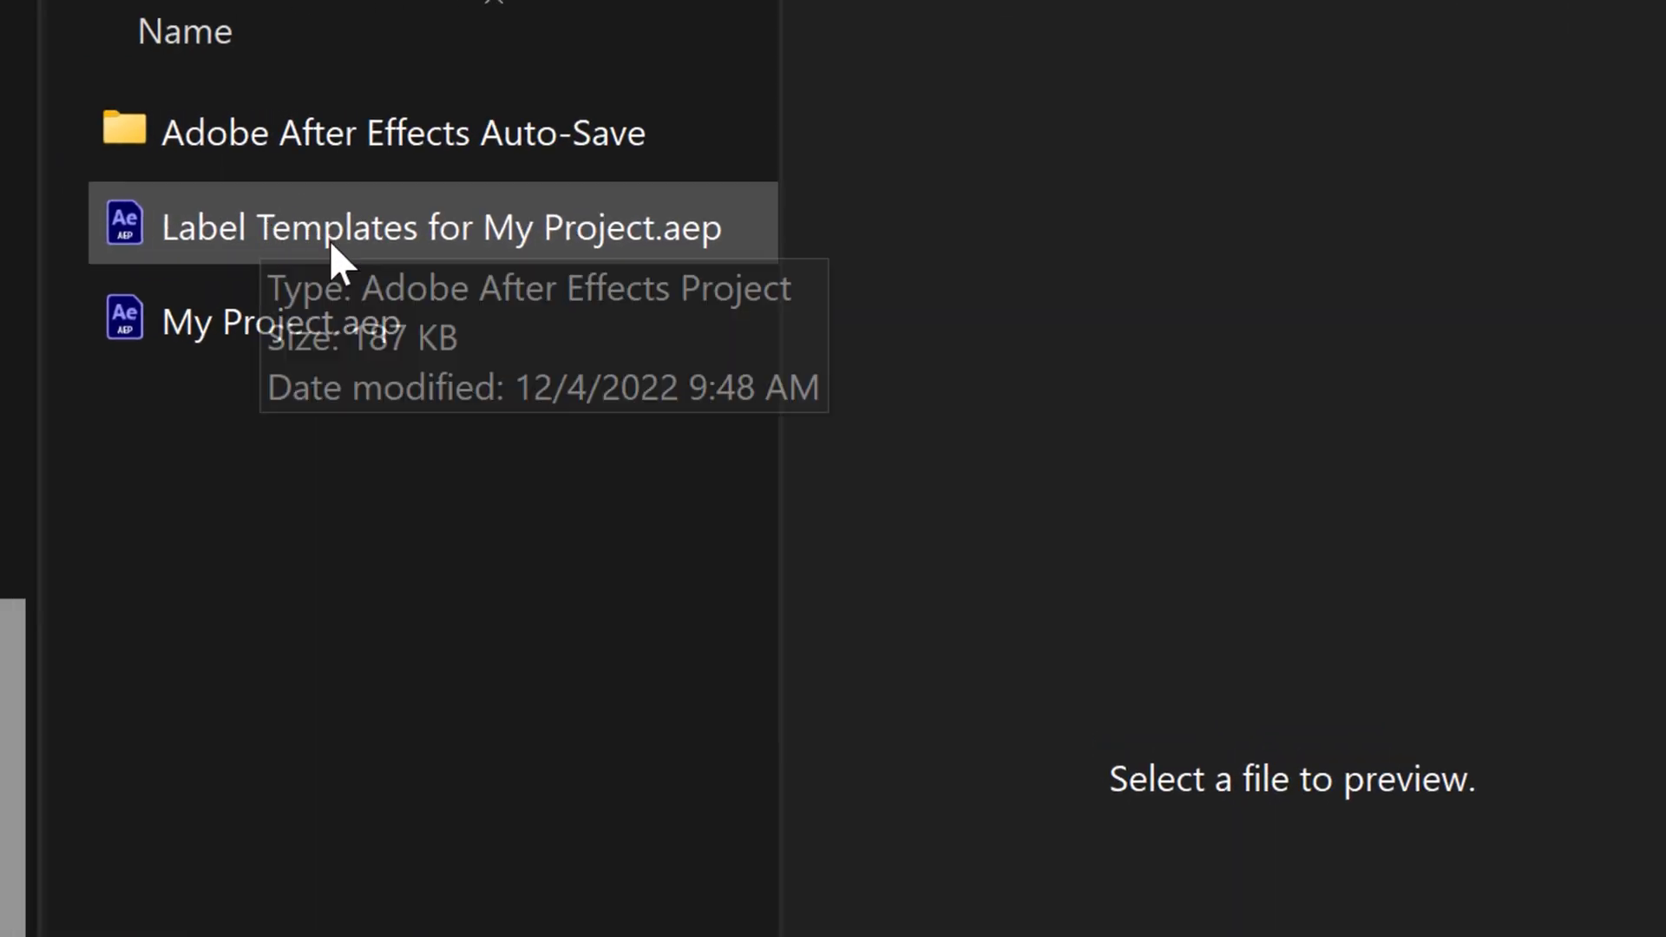
click(335, 240)
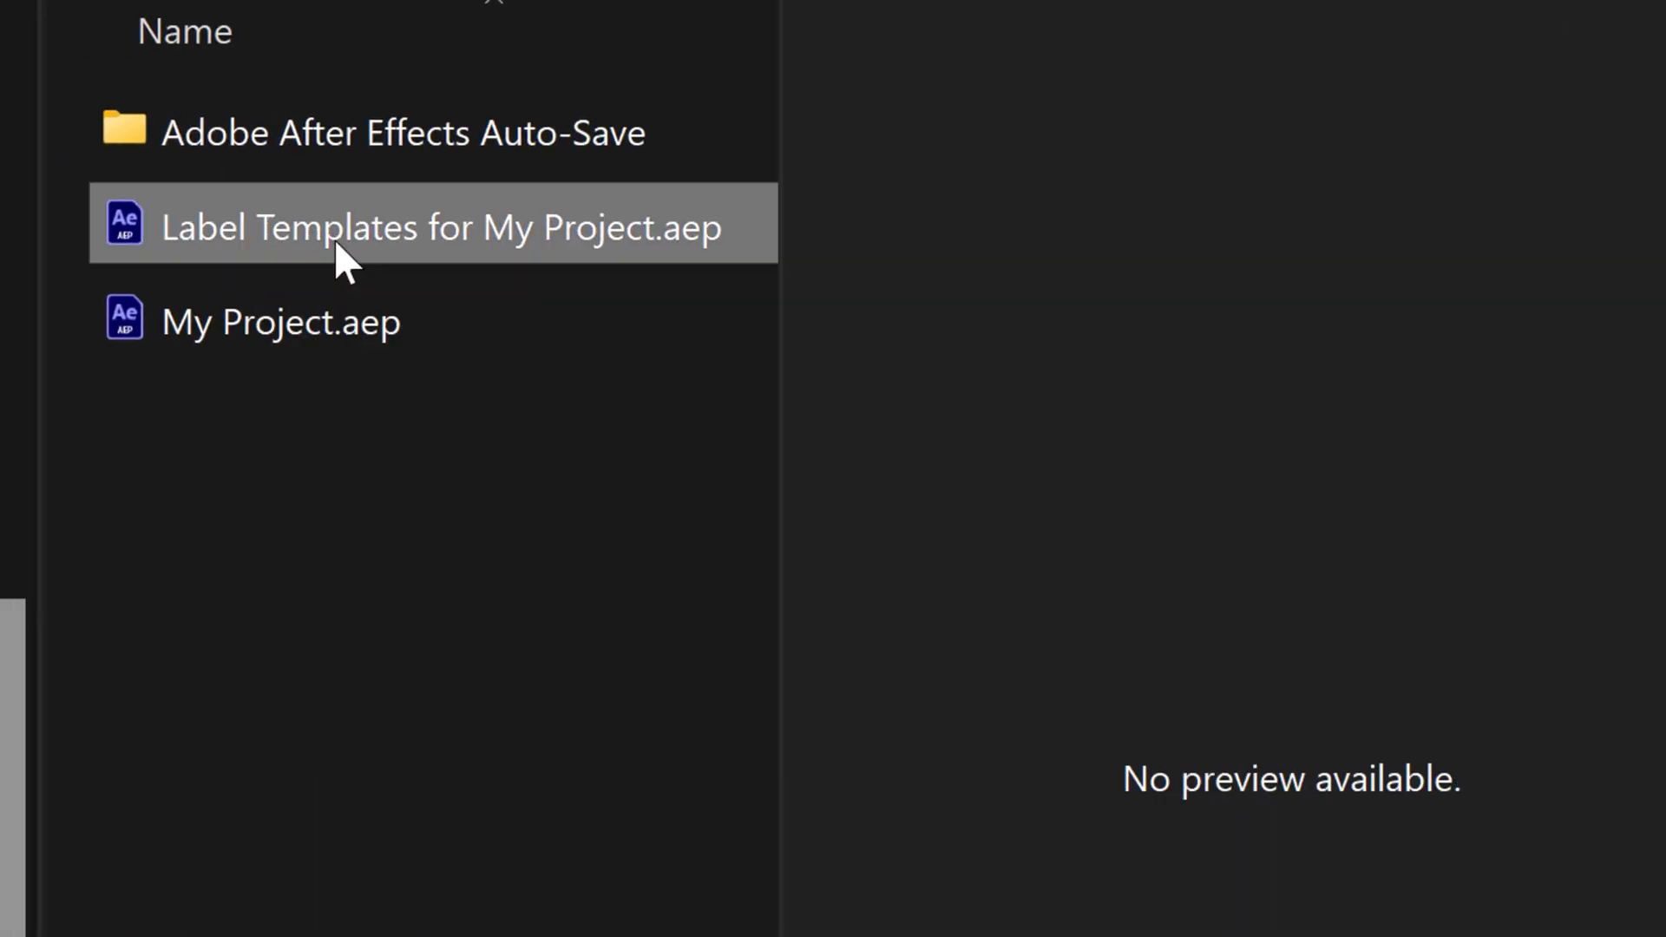
key(Return)
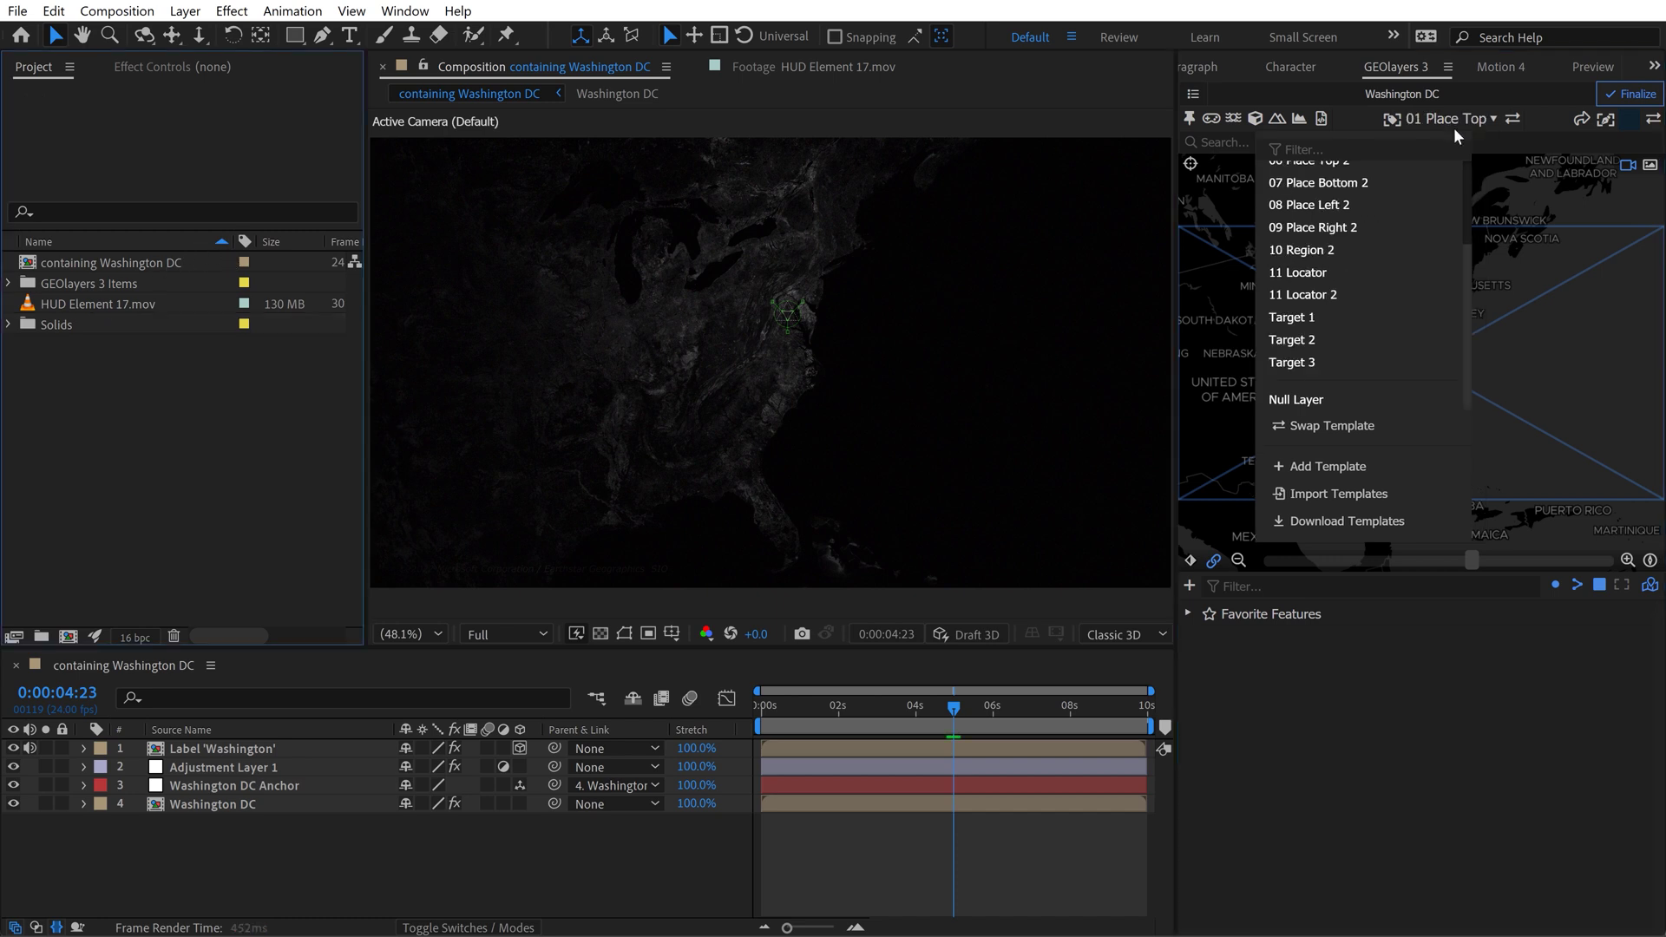
Choose Target 2 as the GEOlayers label template, then inspect GEOlayers 3 Items > Label Templates.
click(1467, 119)
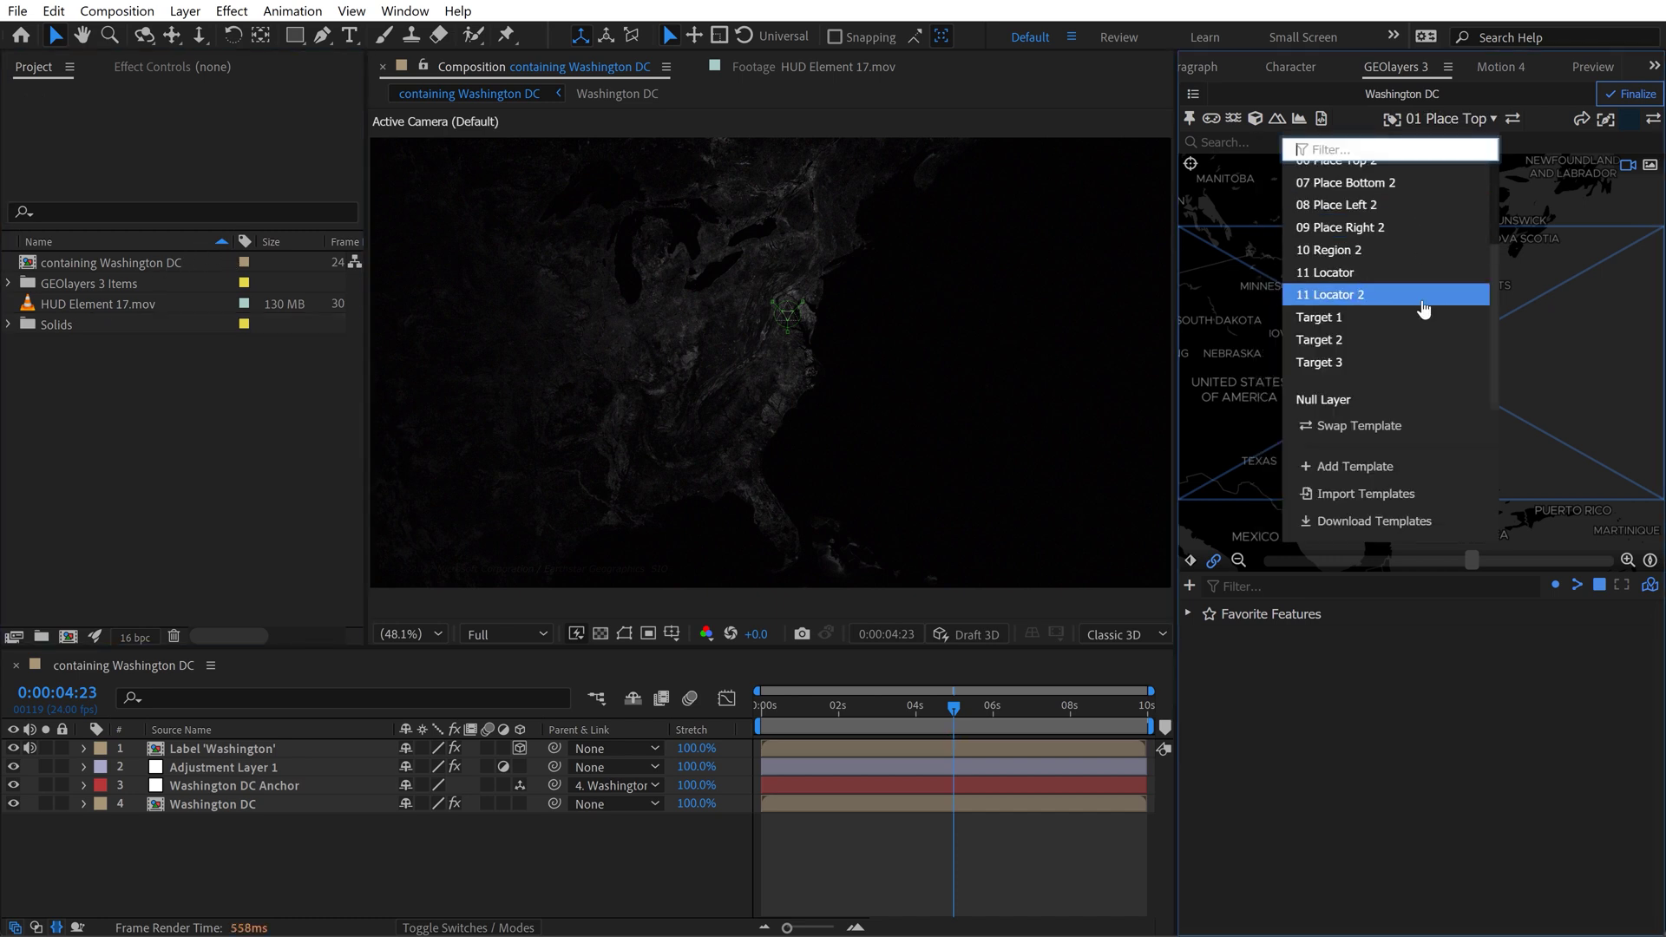
click(1336, 340)
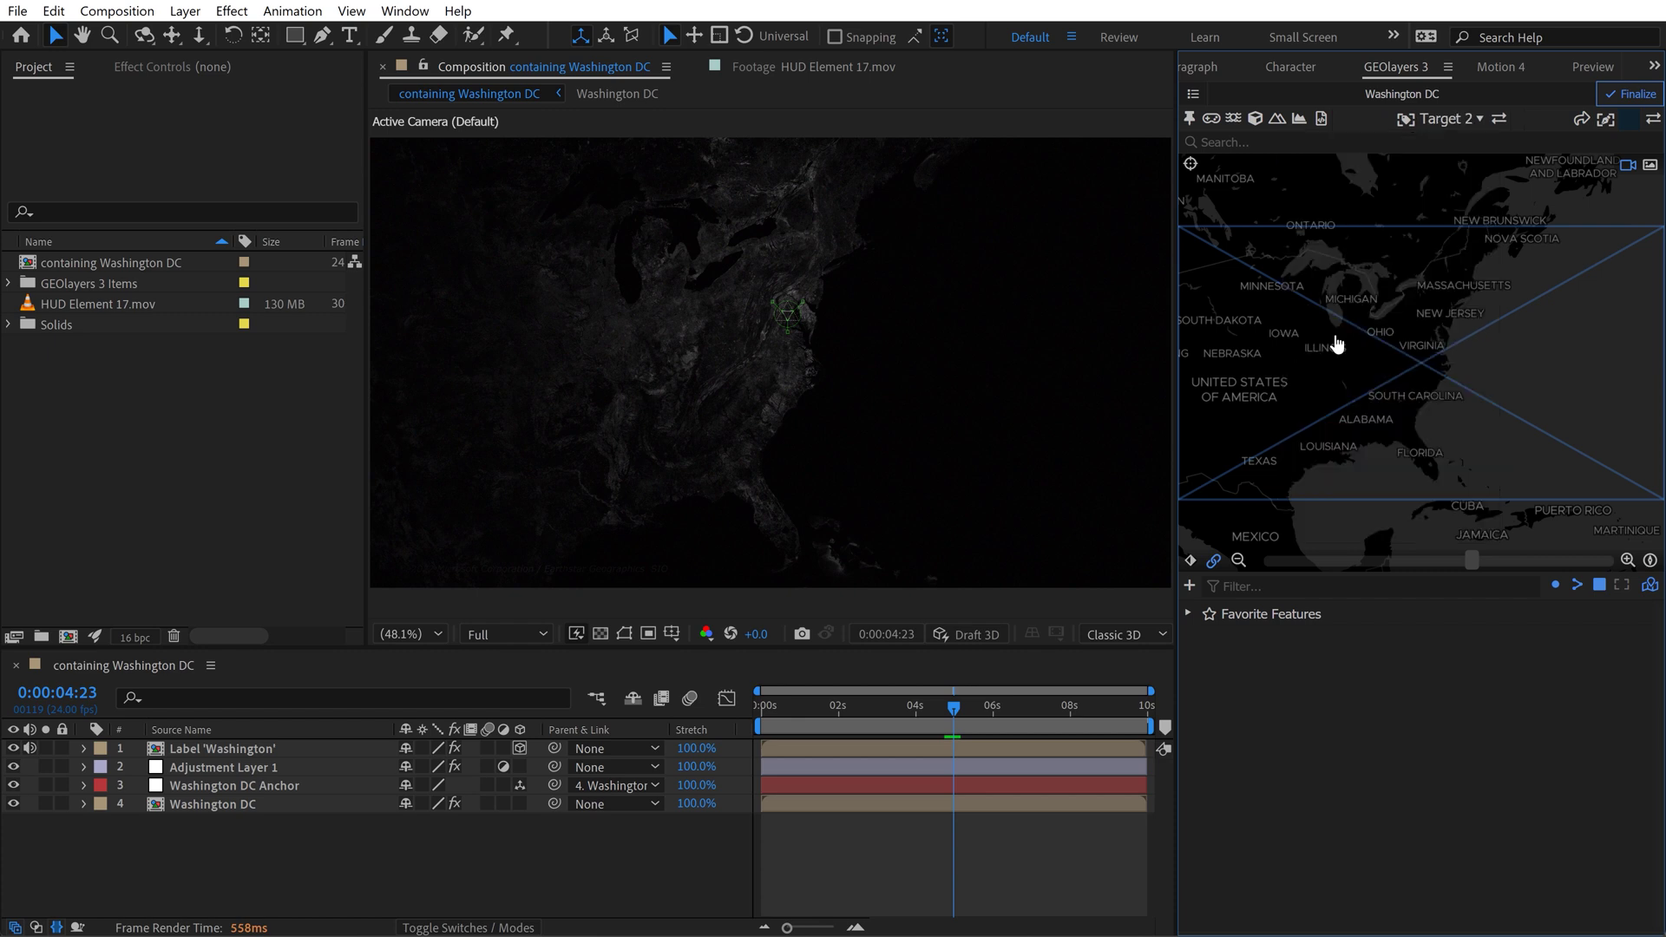
click(9, 284)
click(29, 324)
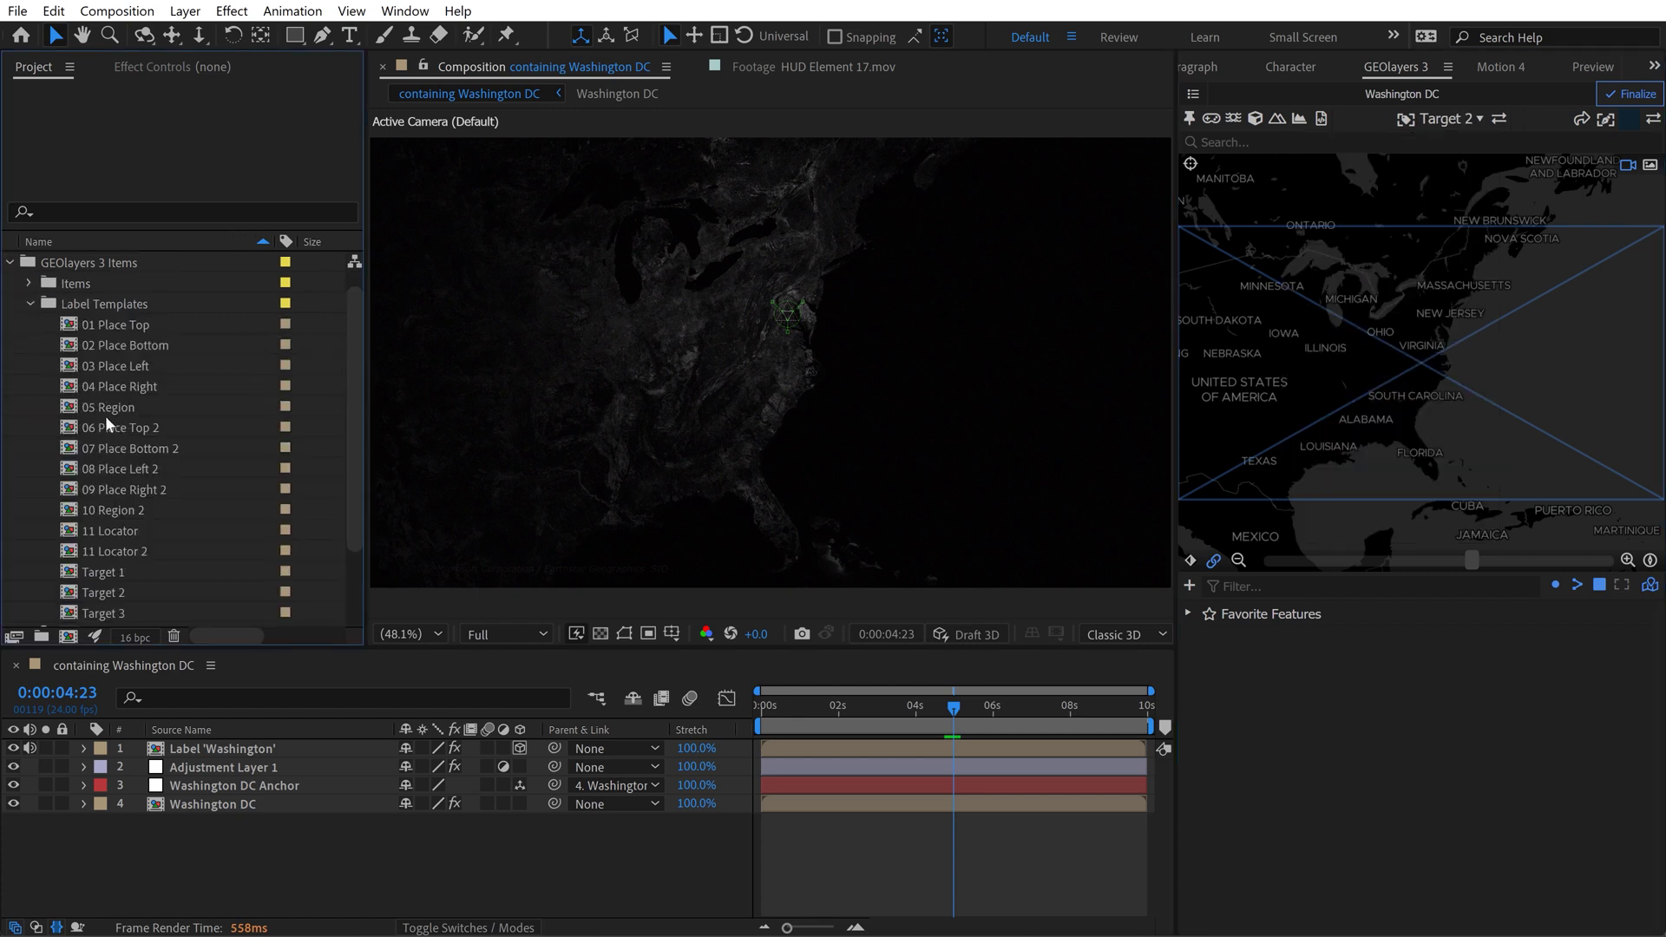
scroll(113, 416, down, 3)
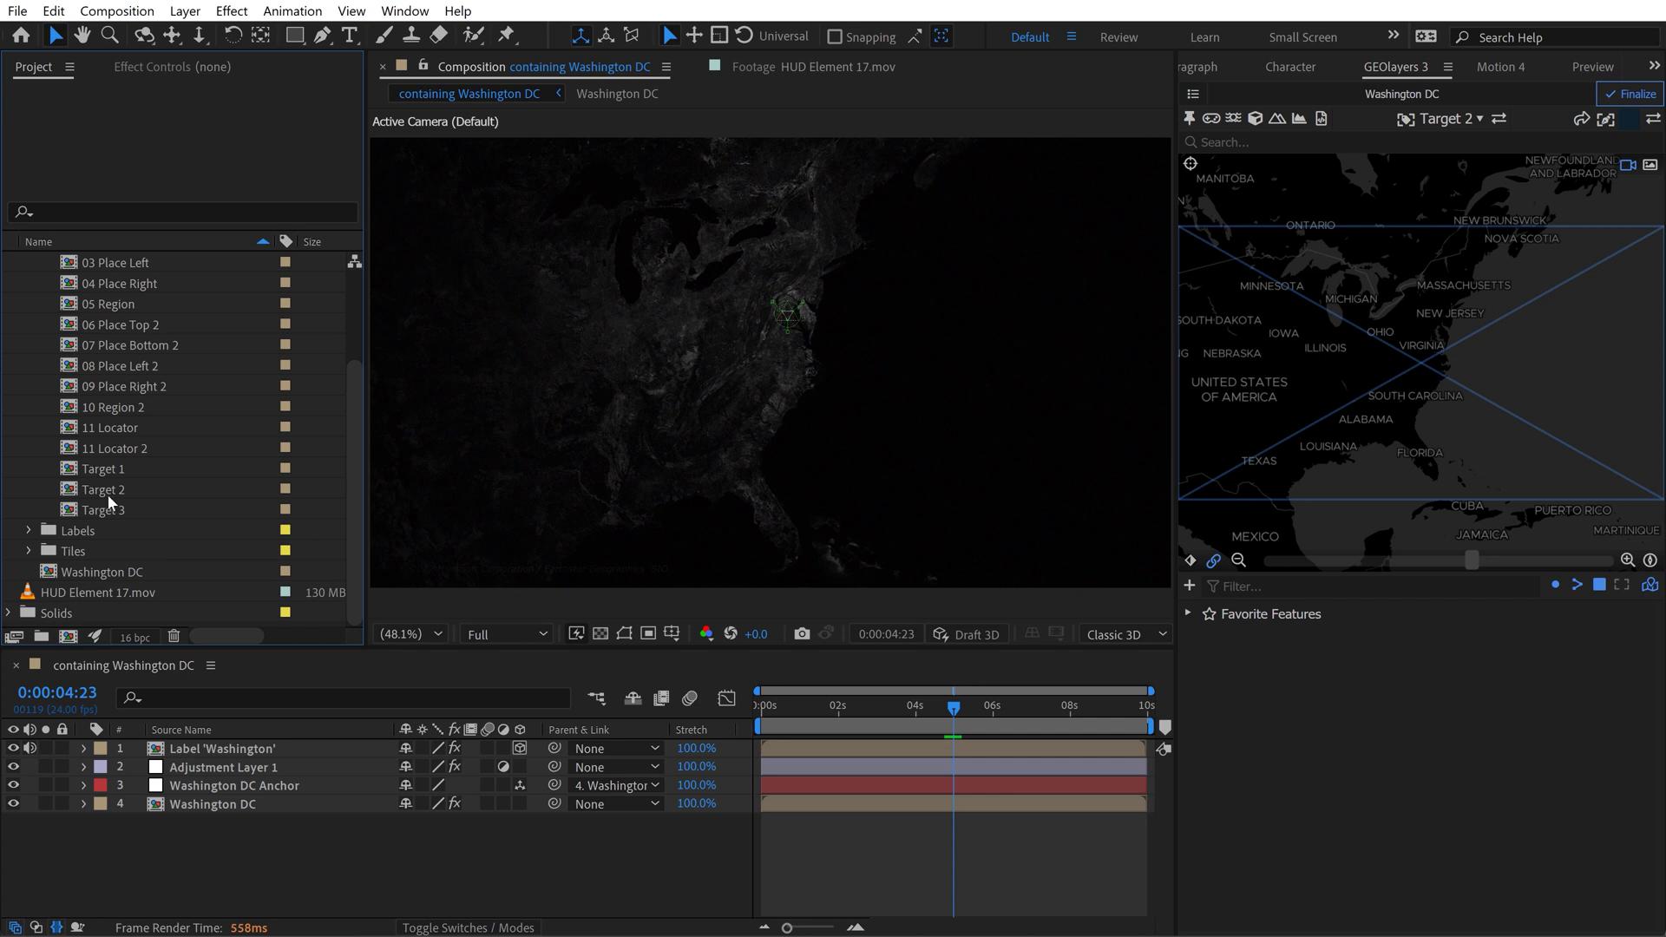
scroll(107, 494, up, 3)
click(29, 324)
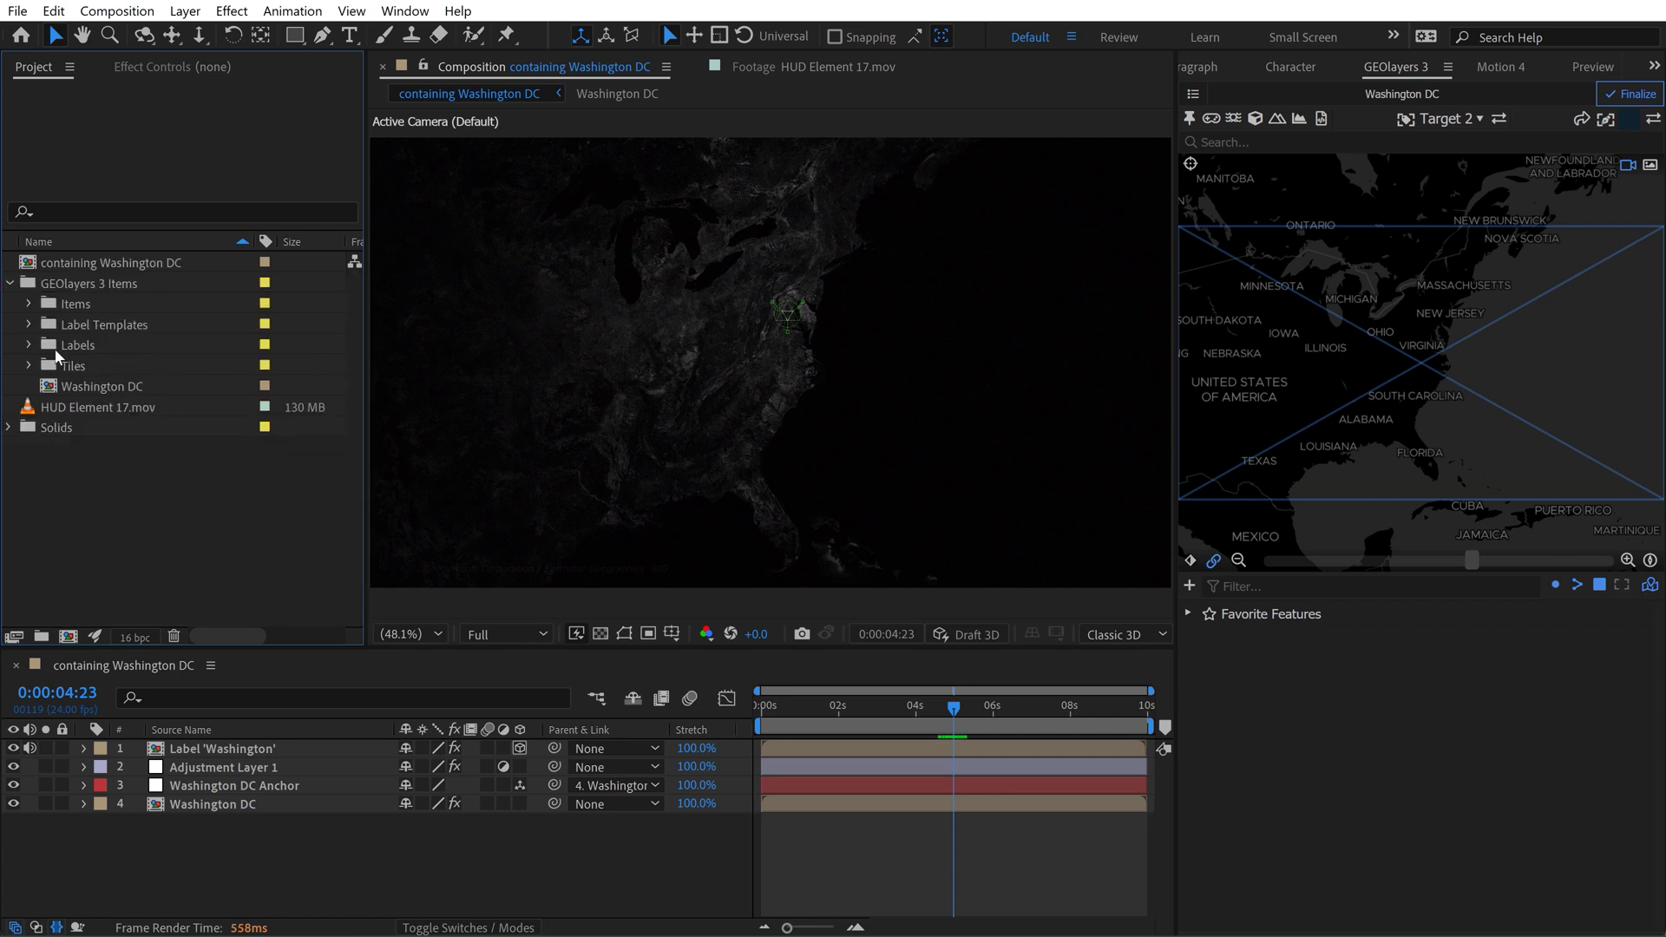
click(9, 284)
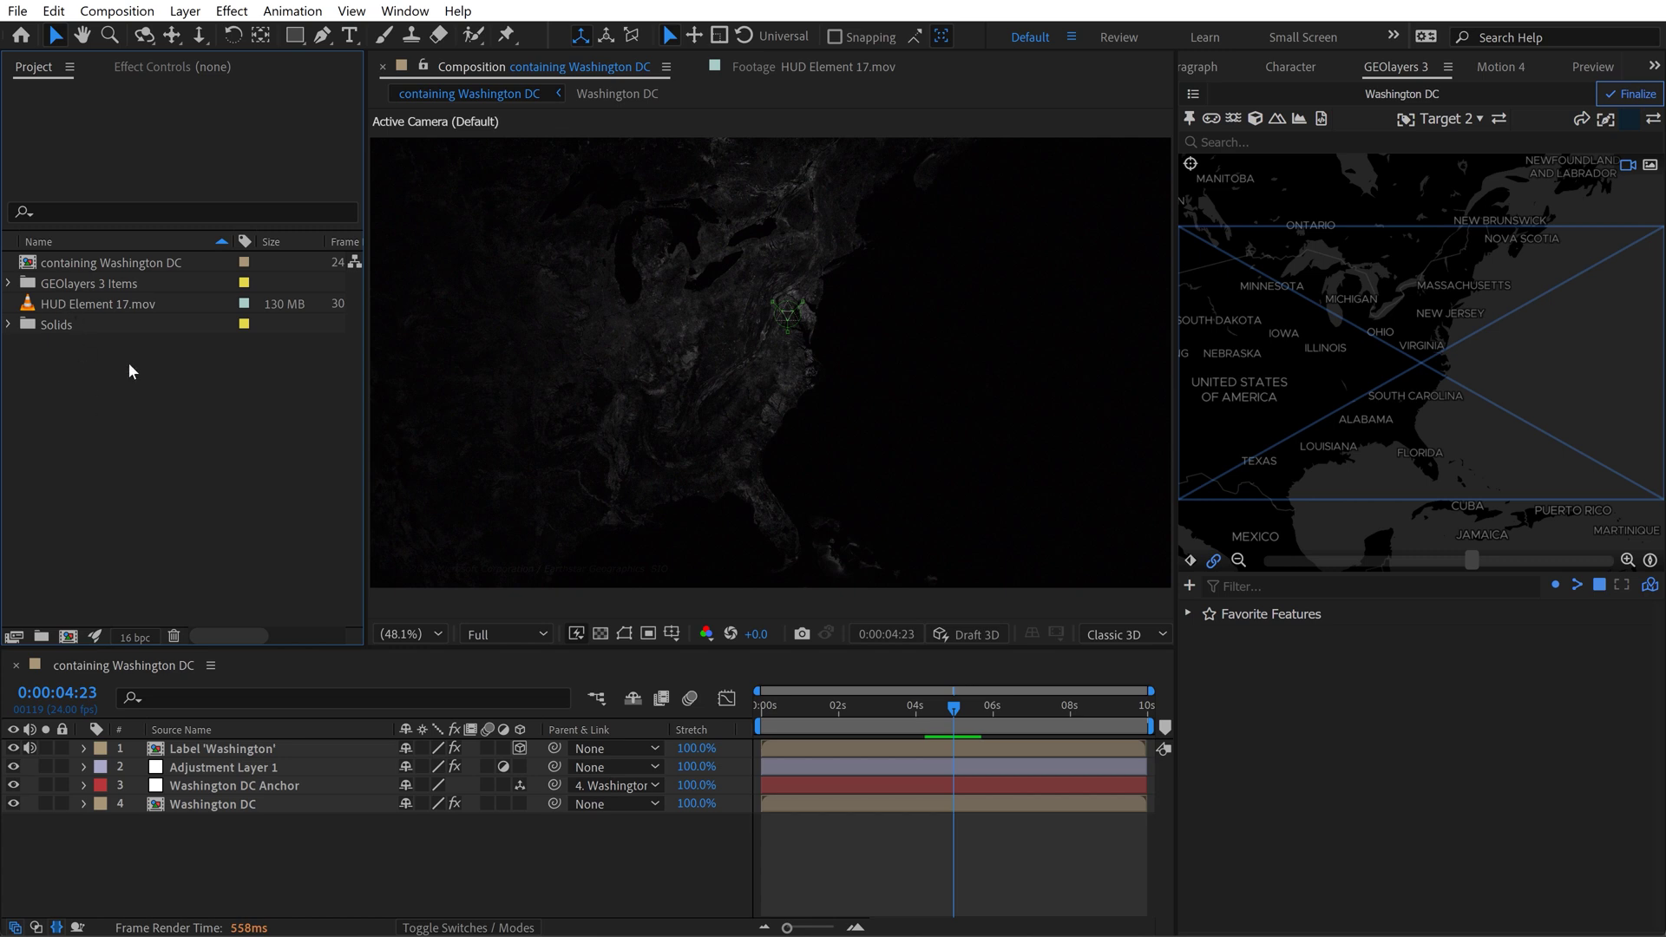
click(17, 12)
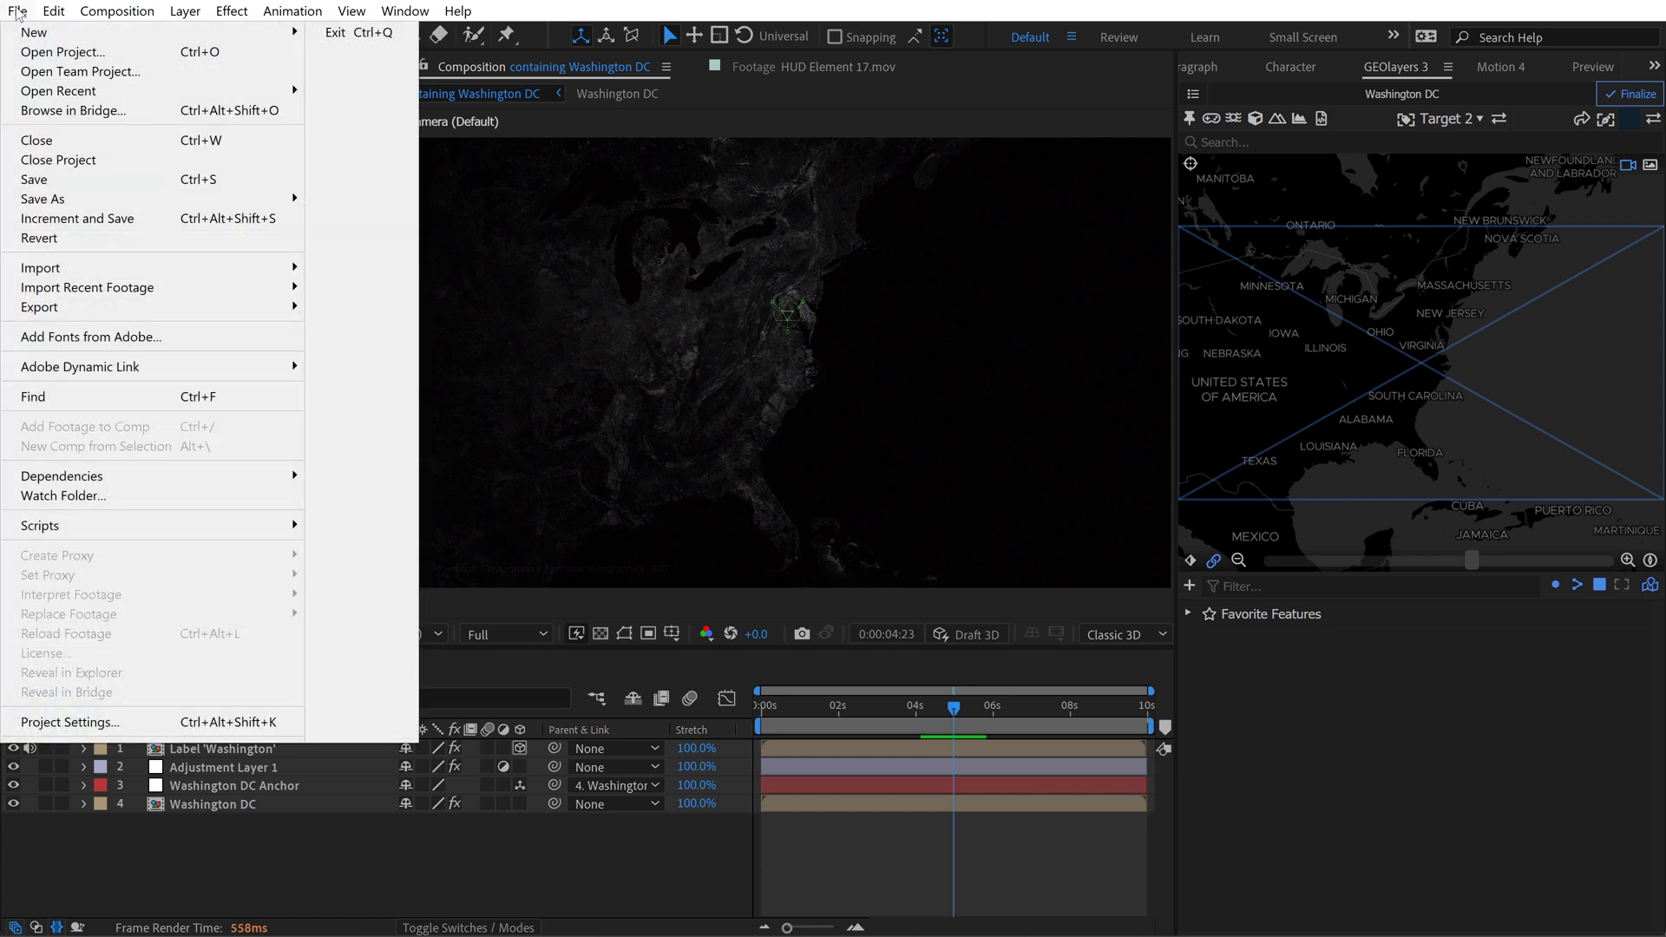
click(17, 12)
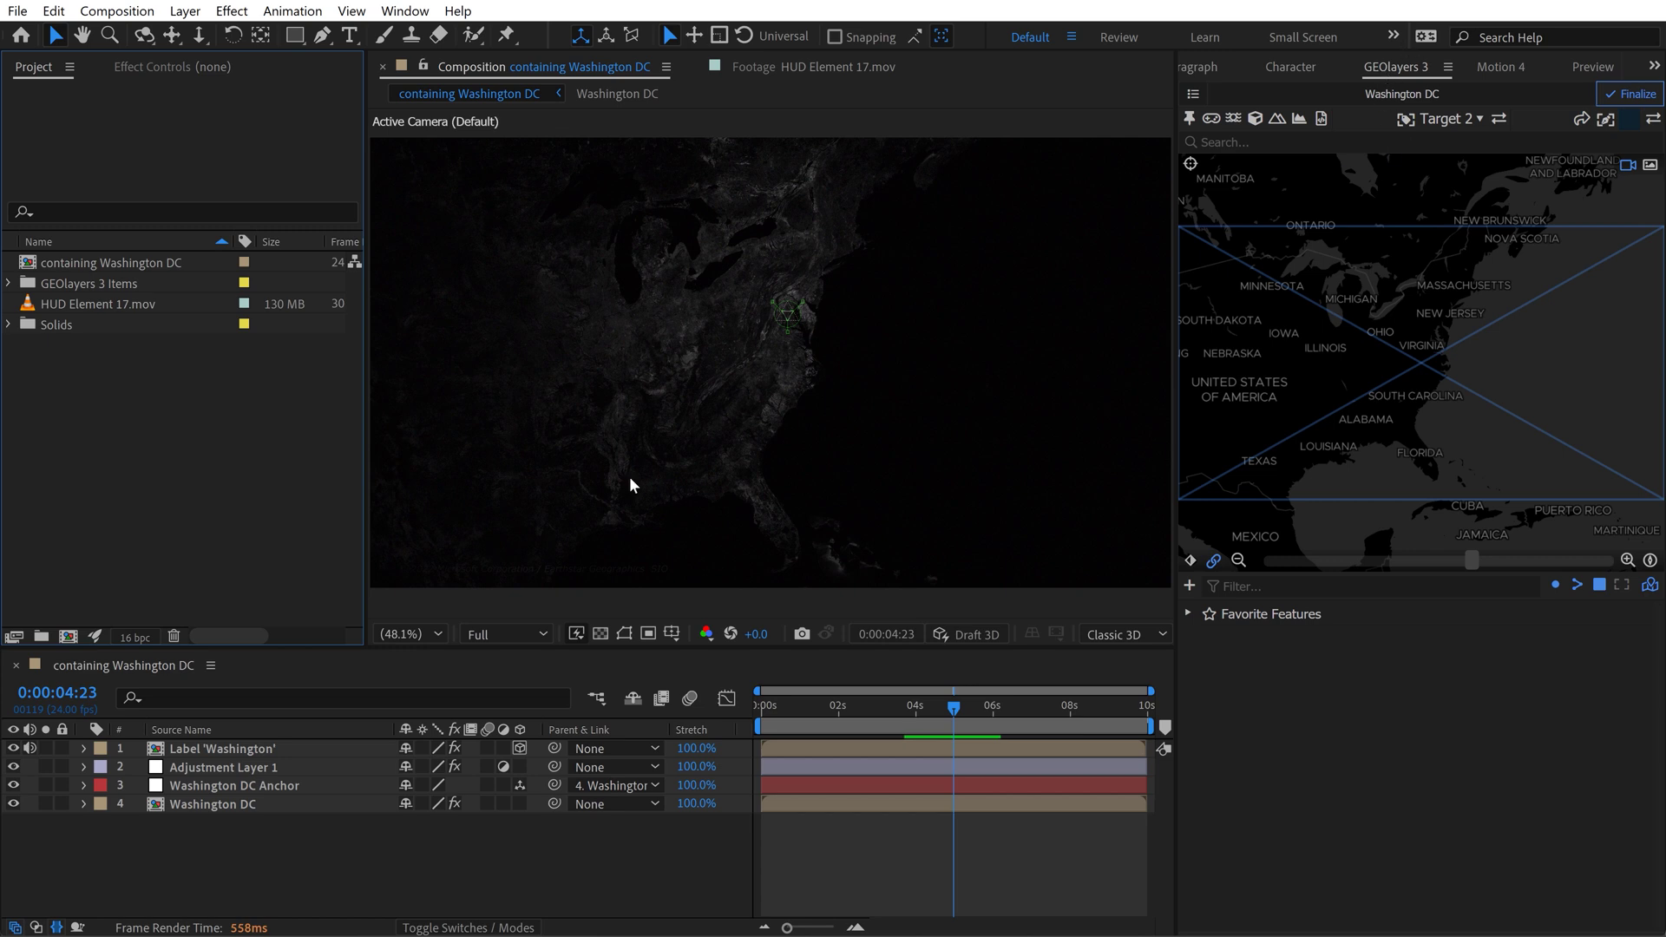
Swap the Label 'Washington' layer to the Target 3 label template.
click(1439, 119)
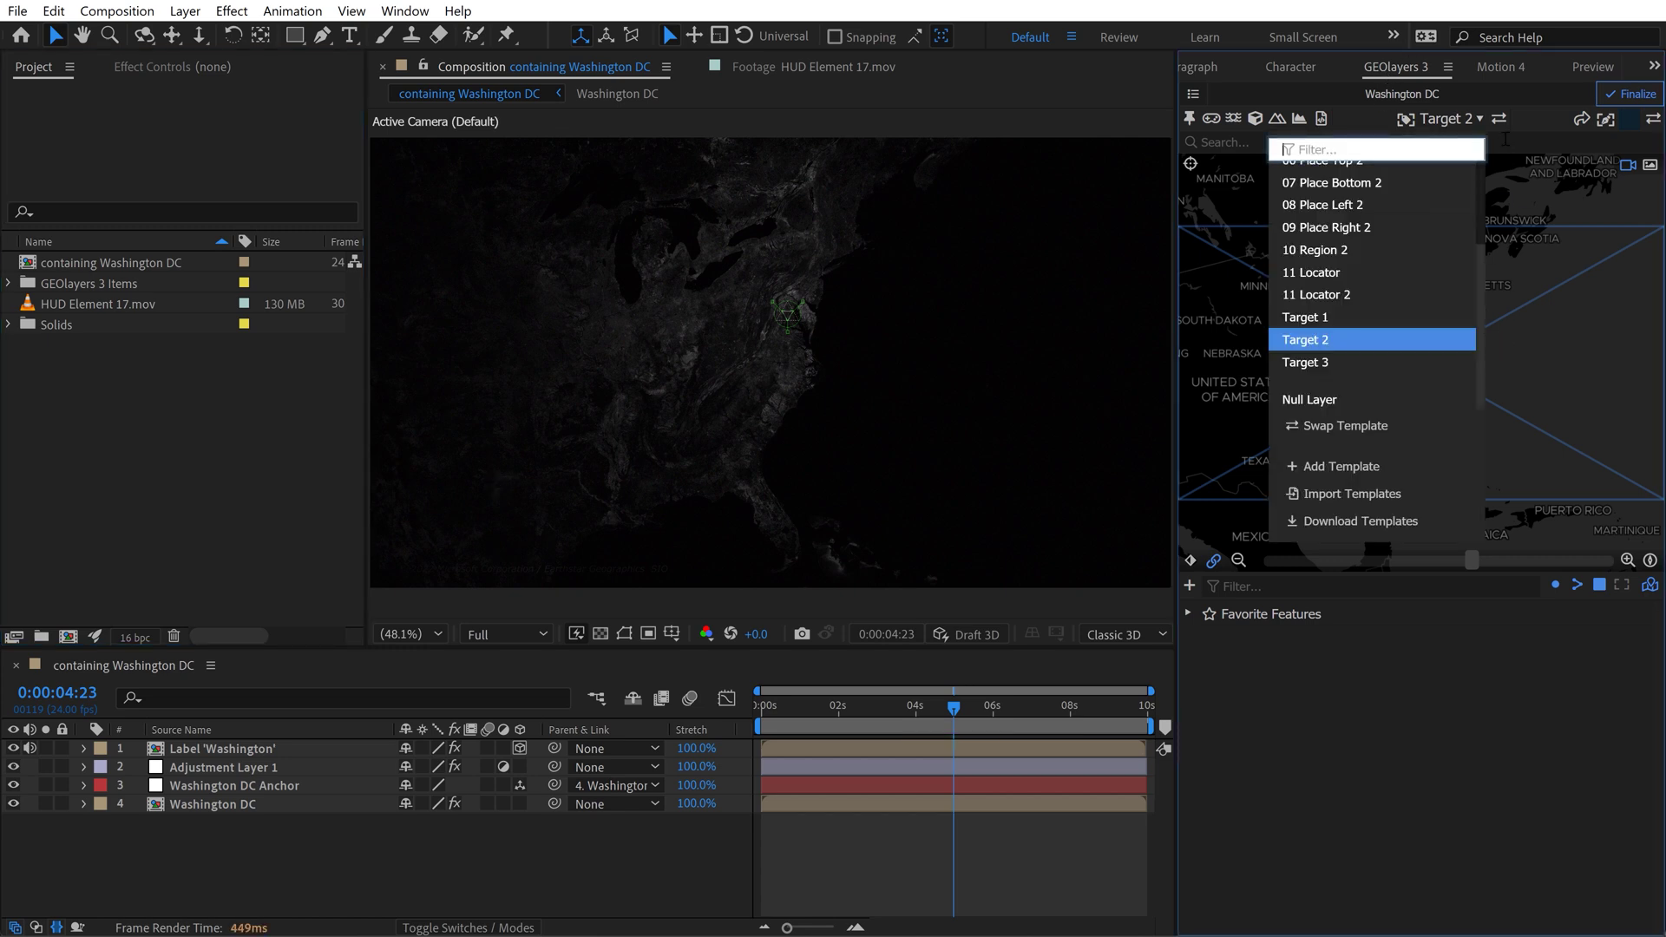
click(1438, 120)
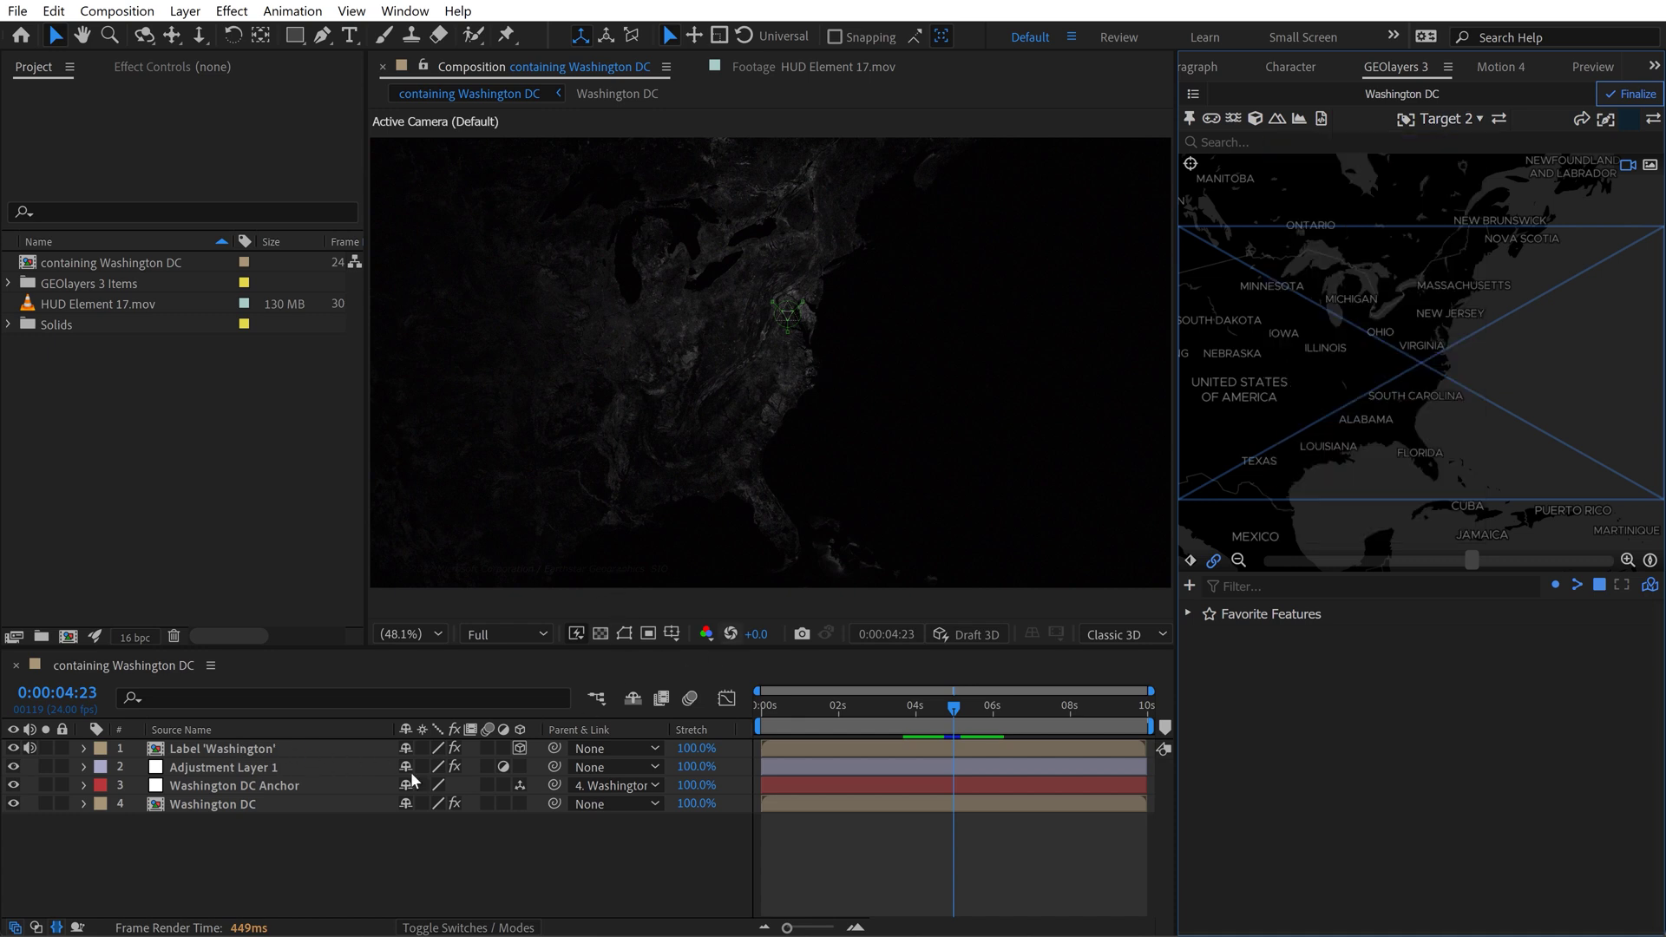
click(222, 748)
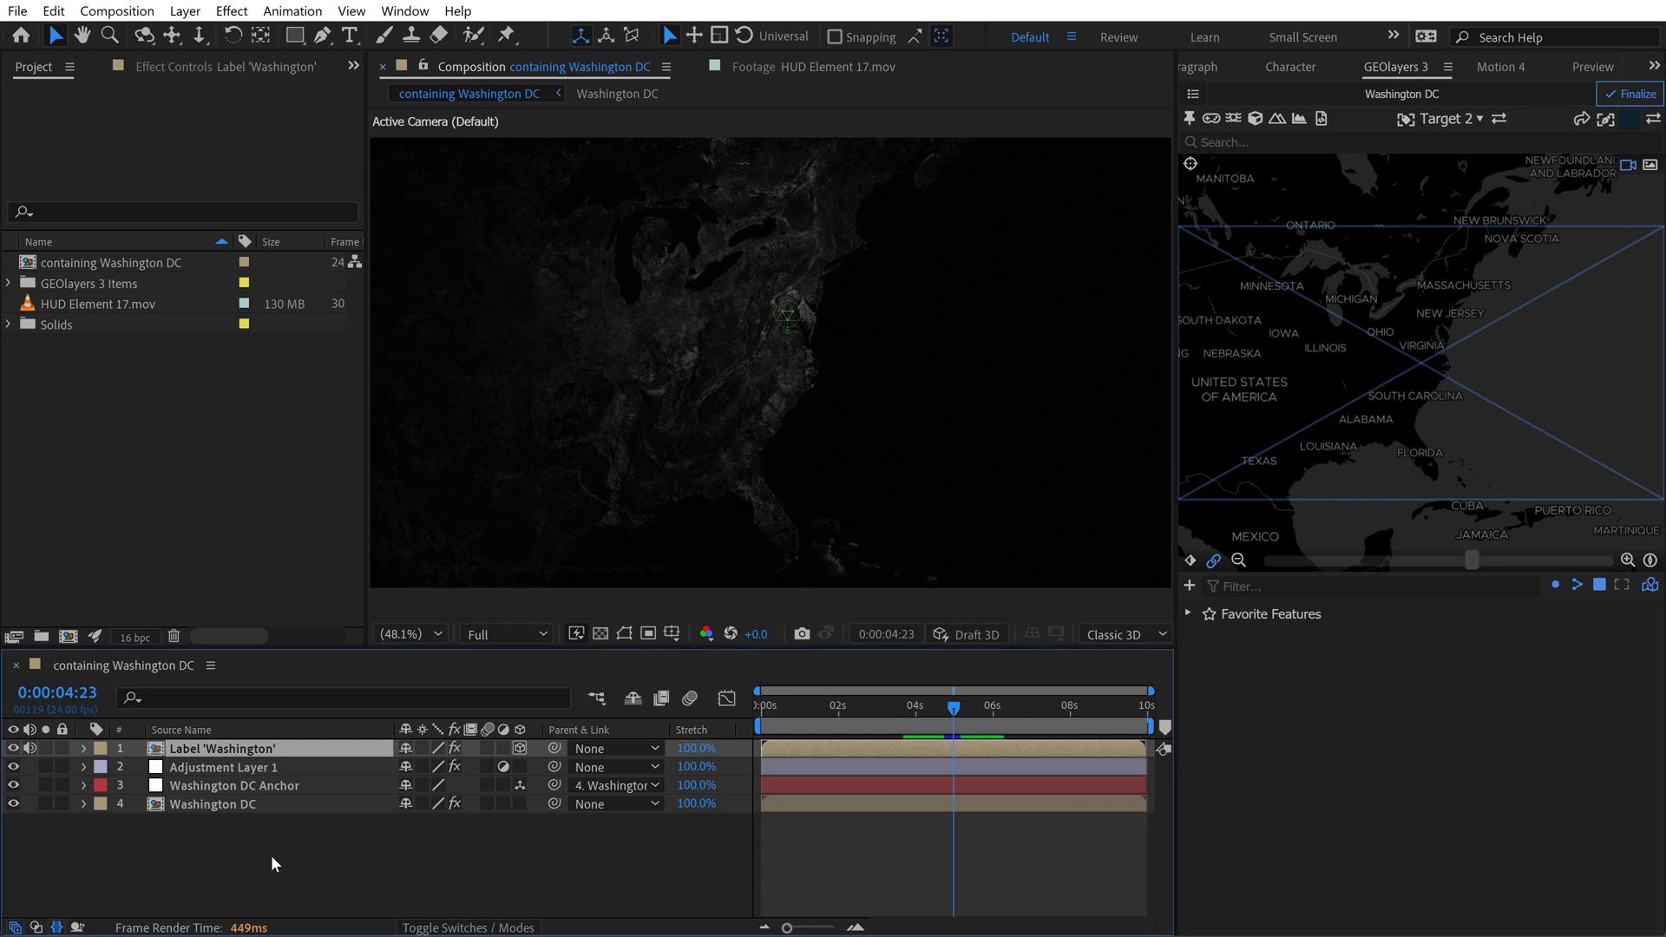
click(1457, 120)
click(1320, 364)
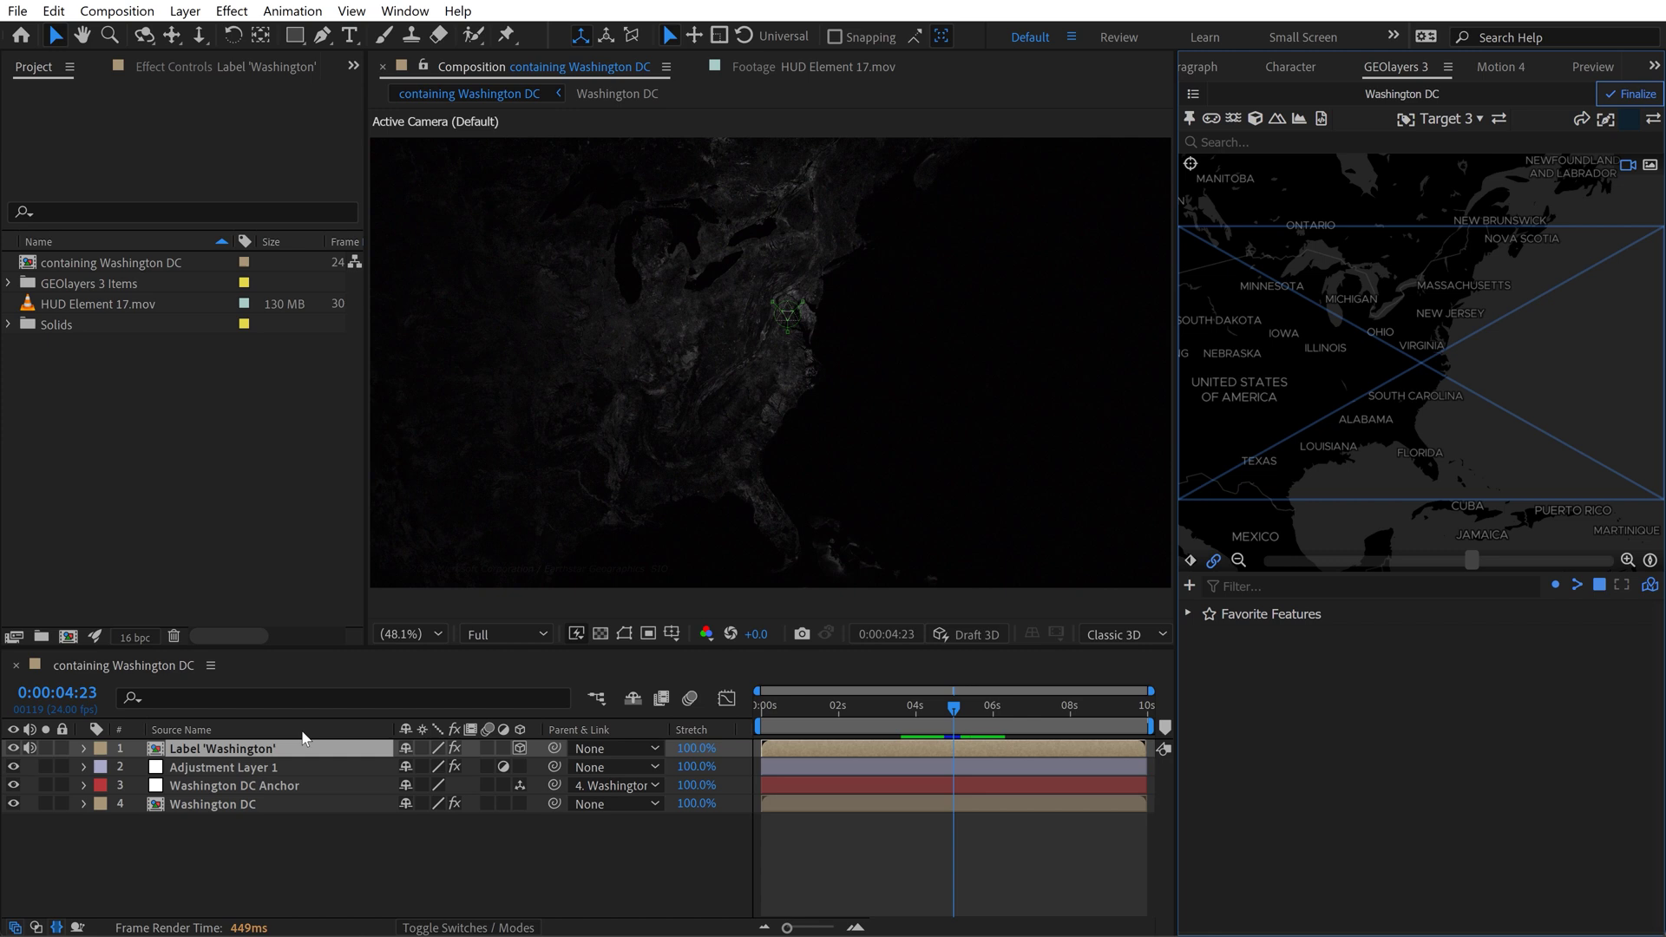
click(1504, 122)
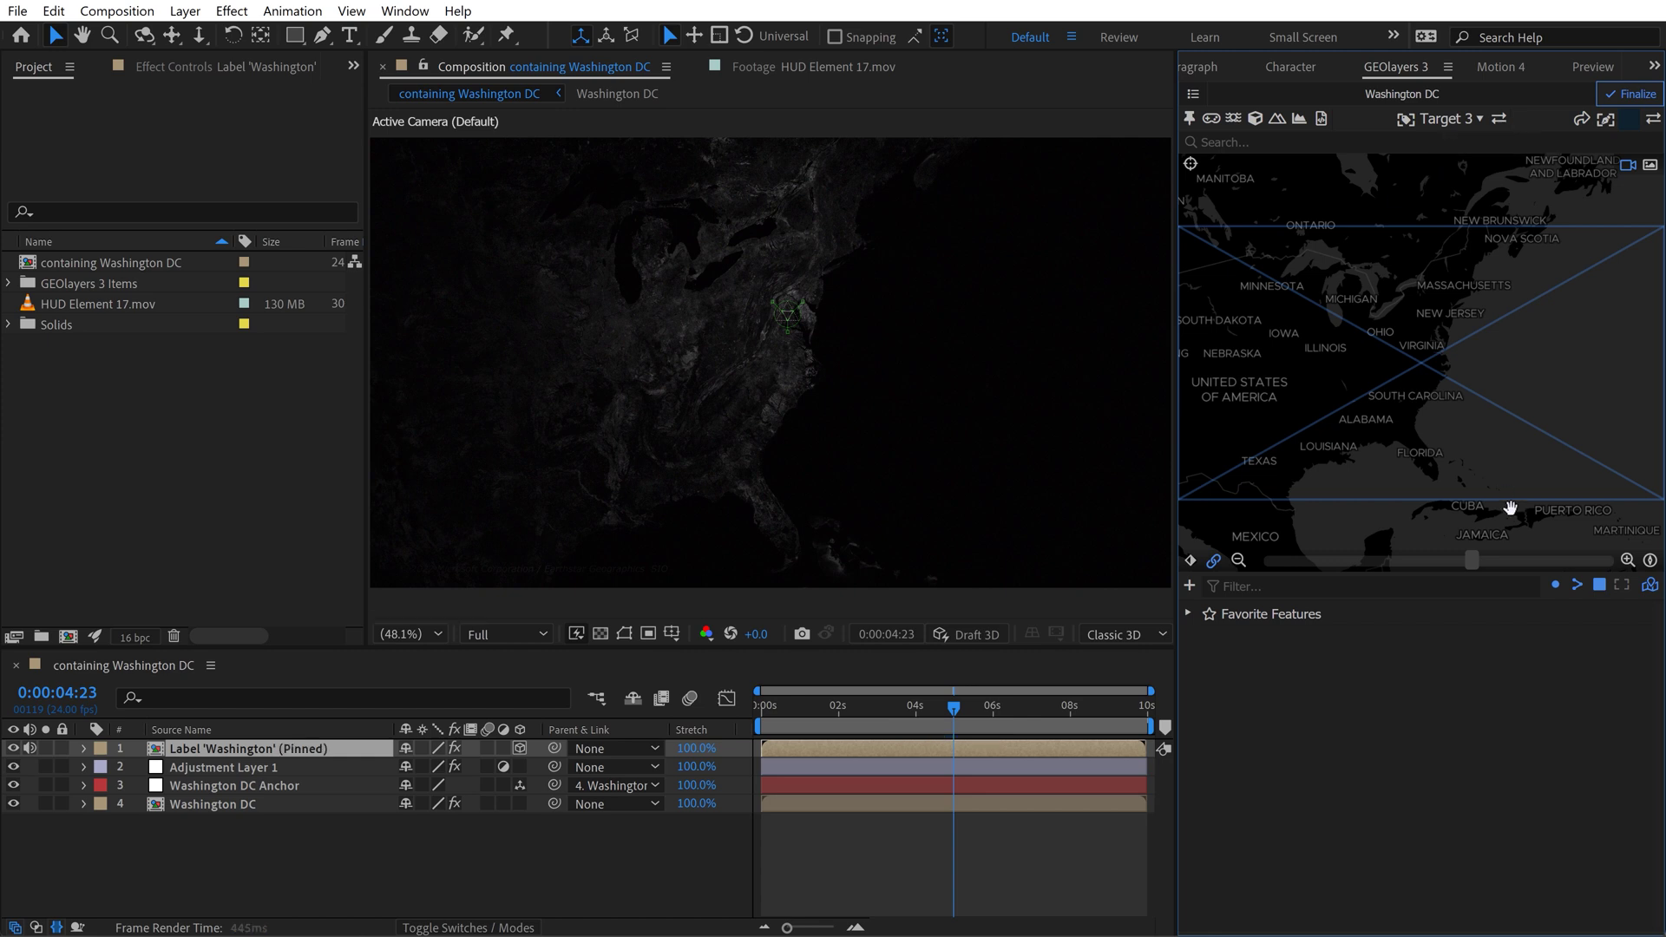